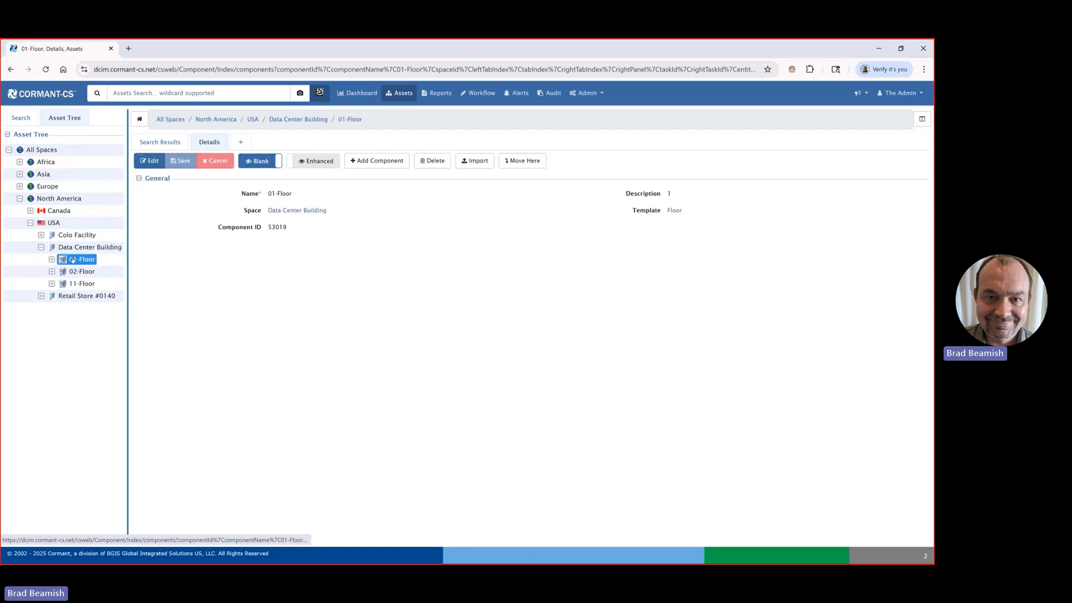
Step: Expand 01-Floor in the asset tree and view the component insights of data center 01-DC01
{"action": "left_click", "coordinate": [51, 260]}
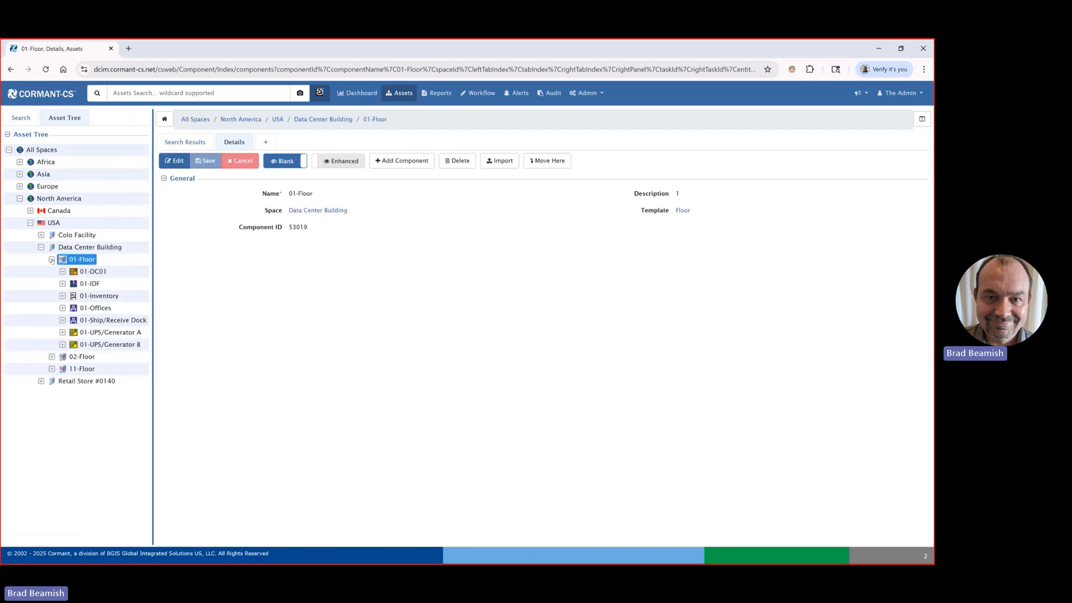
{"action": "left_click", "coordinate": [88, 272]}
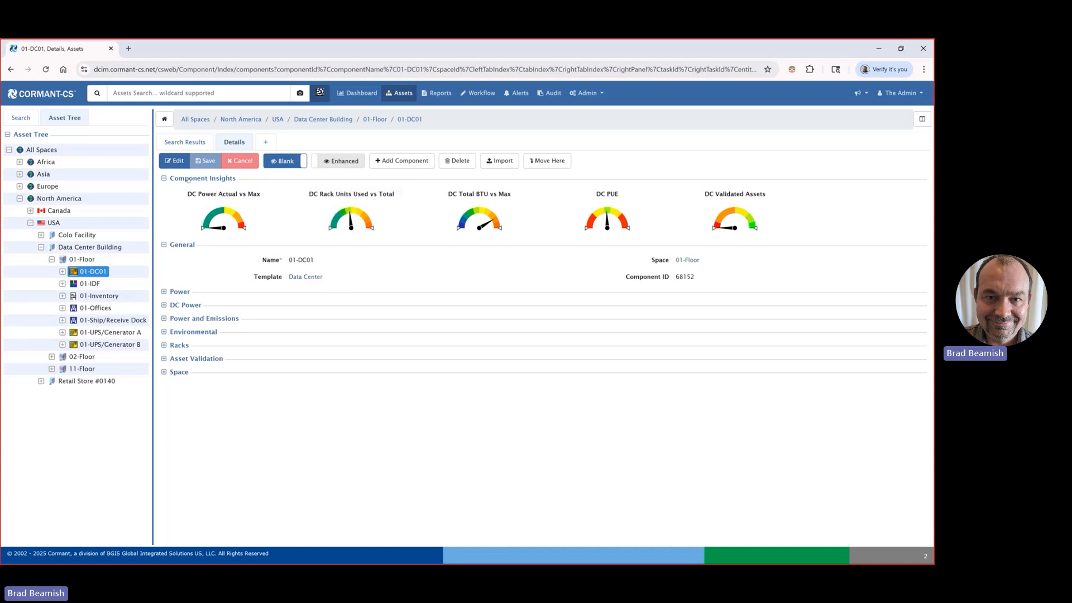
{"action": "mouse_move", "coordinate": [356, 229]}
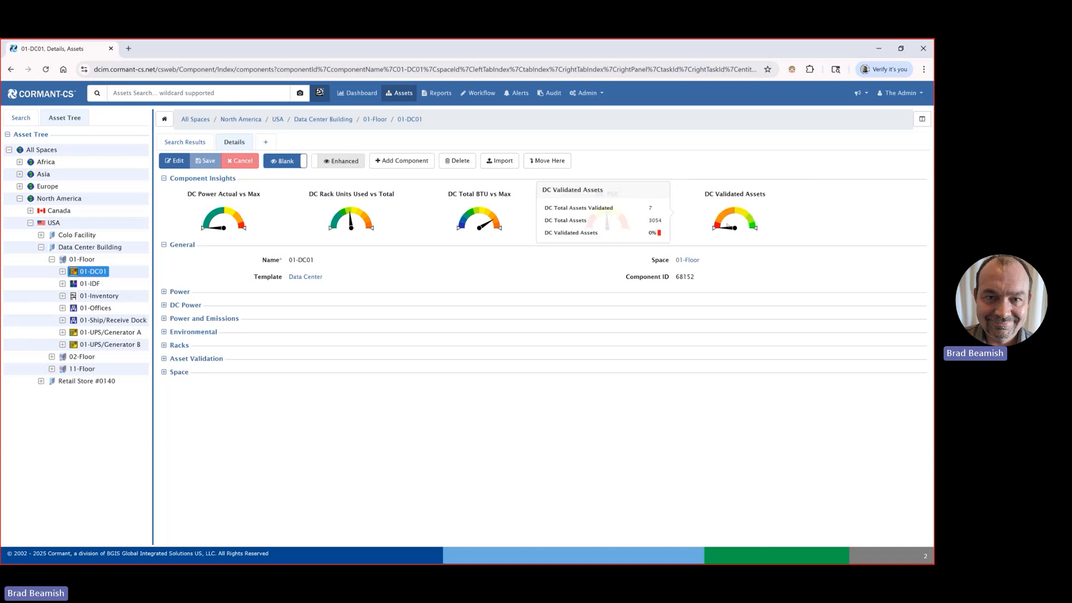
Step: Expand 01-DC01 and view the zone-level power, cooling and RU gauges of DC01-ZONE1
{"action": "left_click", "coordinate": [62, 272]}
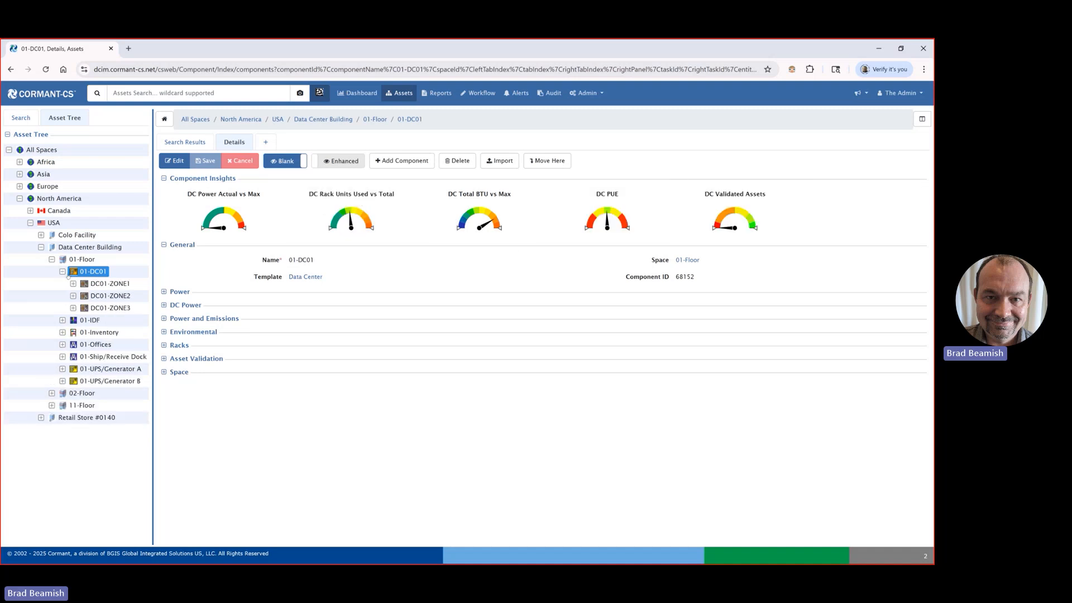
{"action": "left_click", "coordinate": [93, 284]}
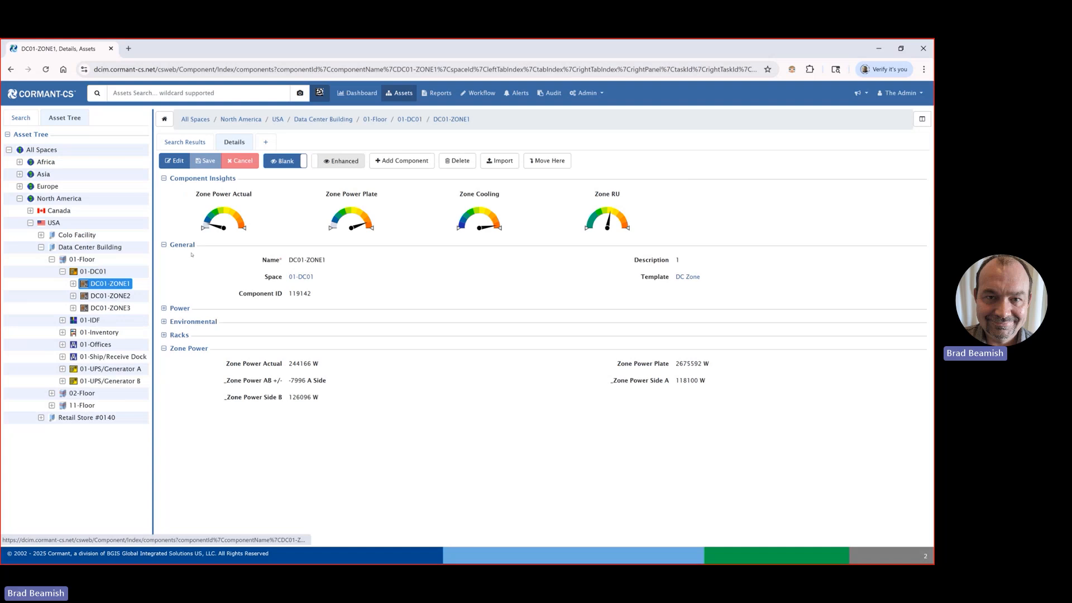
{"action": "mouse_move", "coordinate": [200, 234]}
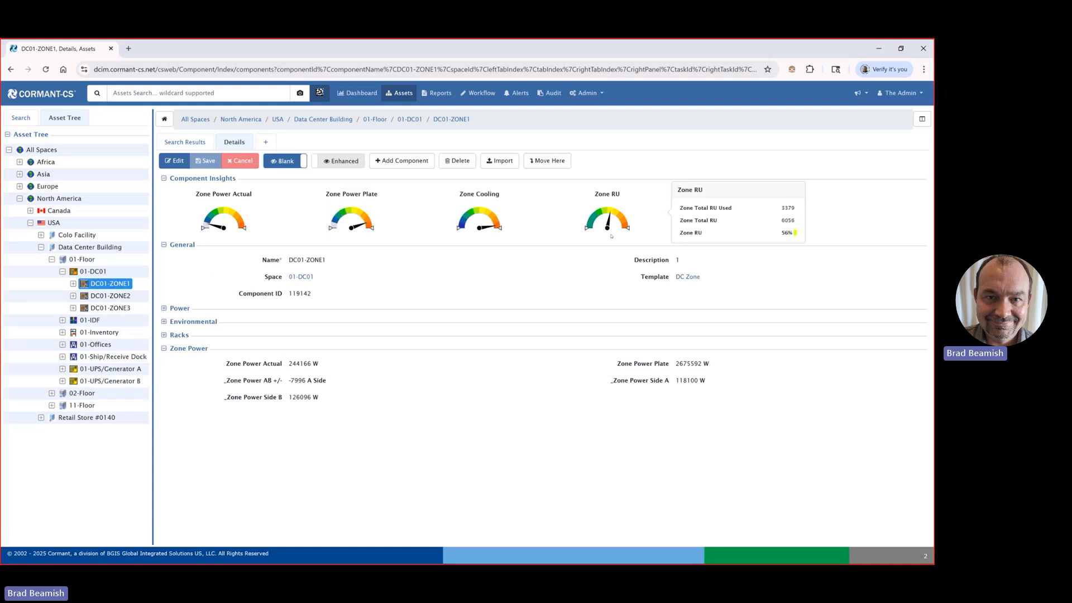
Step: Drill down through DC01-ZONE1 and cabinet row AD to rack AD09, and examine its power and temperature graphics
{"action": "left_click", "coordinate": [73, 284]}
{"action": "left_click", "coordinate": [92, 296]}
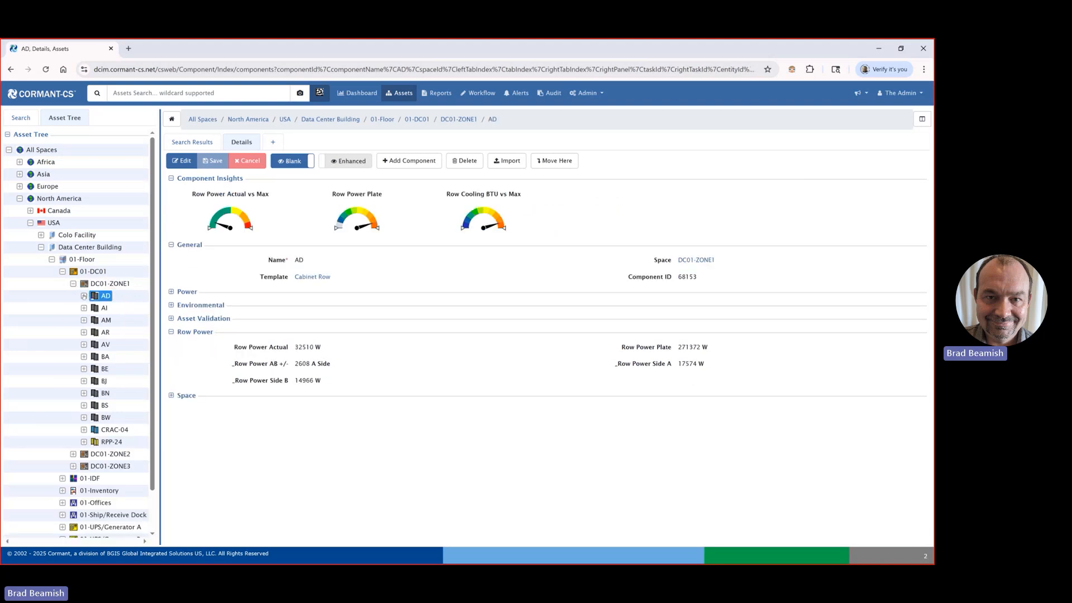
{"action": "left_click", "coordinate": [84, 296]}
{"action": "left_click", "coordinate": [115, 309]}
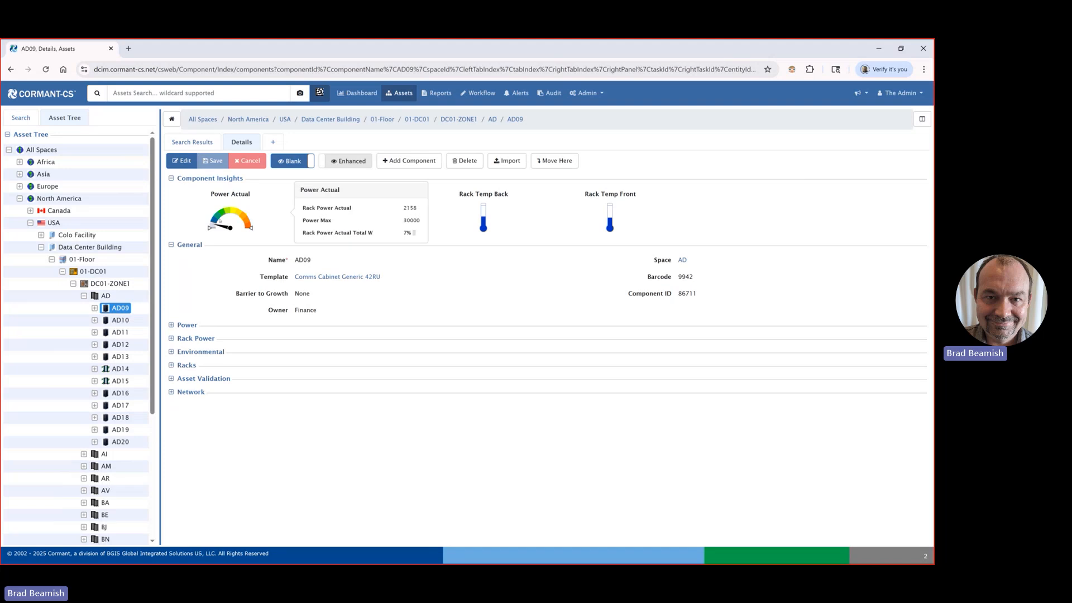
{"action": "mouse_move", "coordinate": [483, 226]}
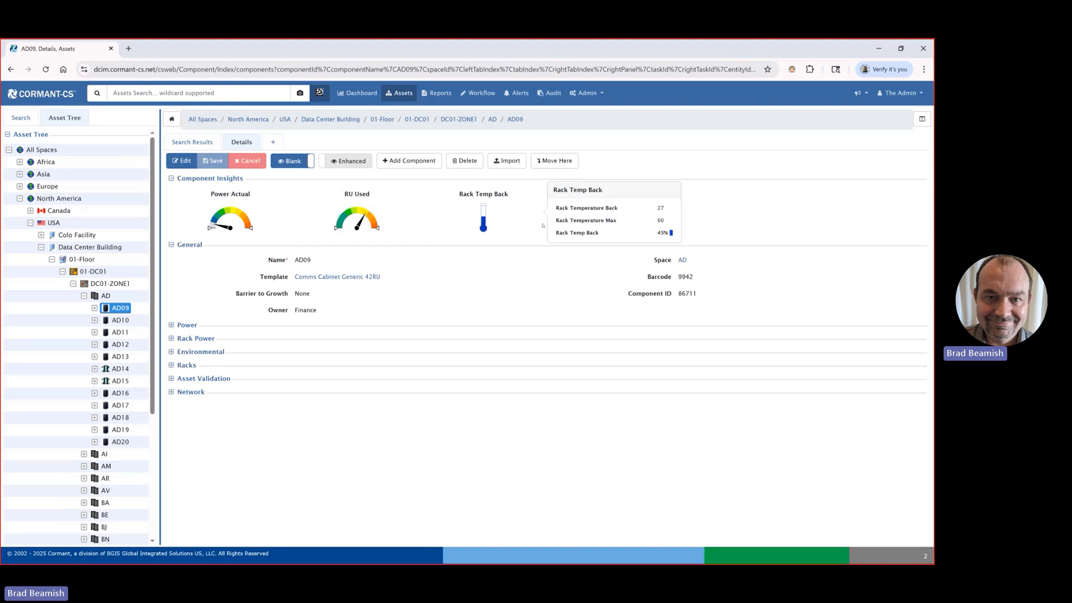
{"action": "mouse_move", "coordinate": [628, 229]}
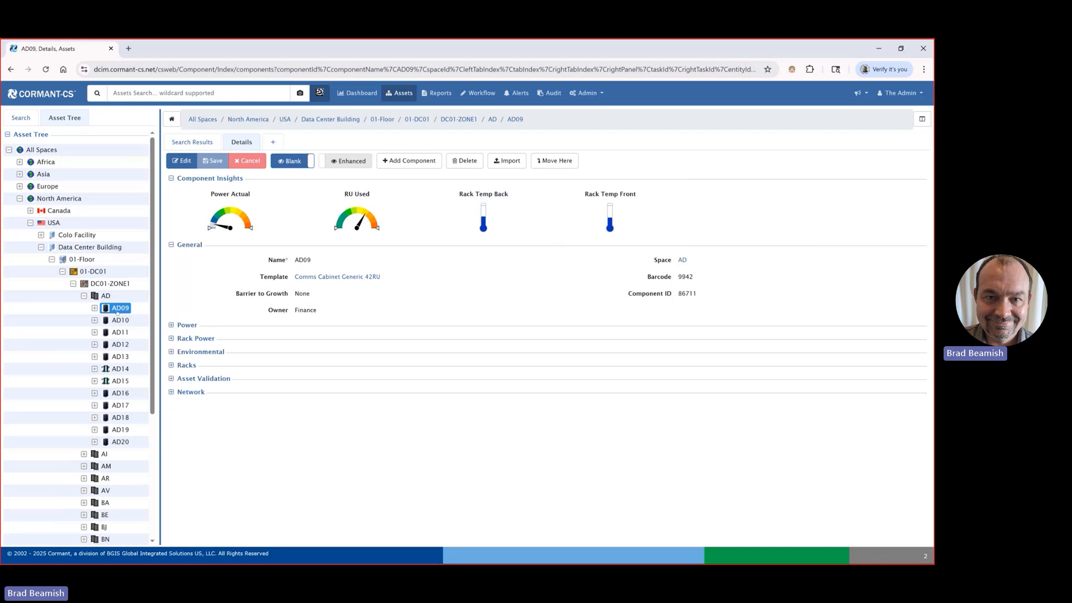
Step: Expand rack AD09 and compare the server health insights of AD09-R750-01 and AD09-R750-02
{"action": "left_click", "coordinate": [94, 308]}
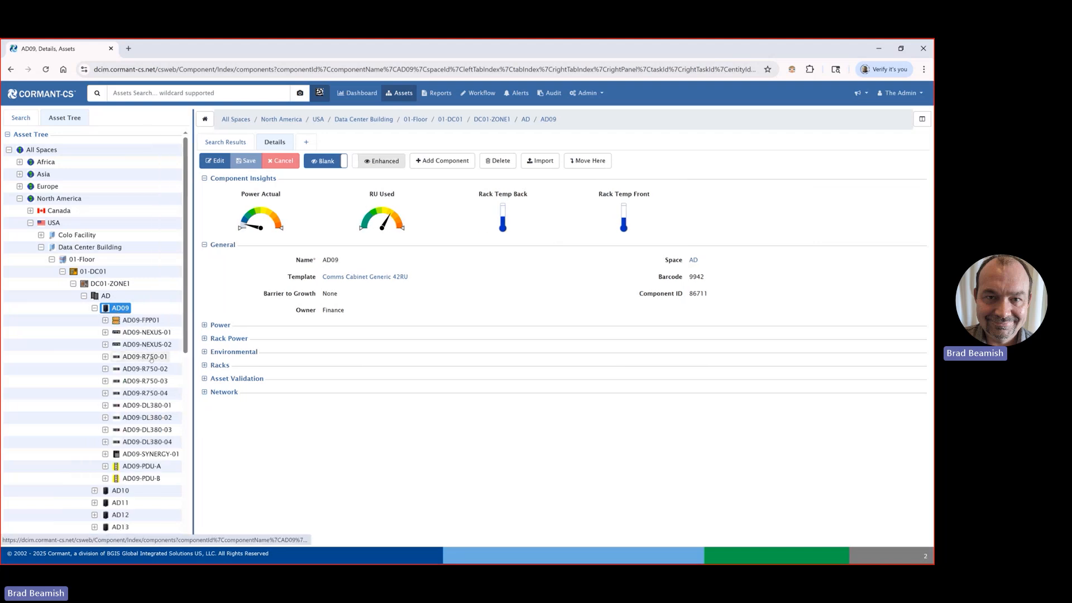
{"action": "left_click", "coordinate": [150, 359]}
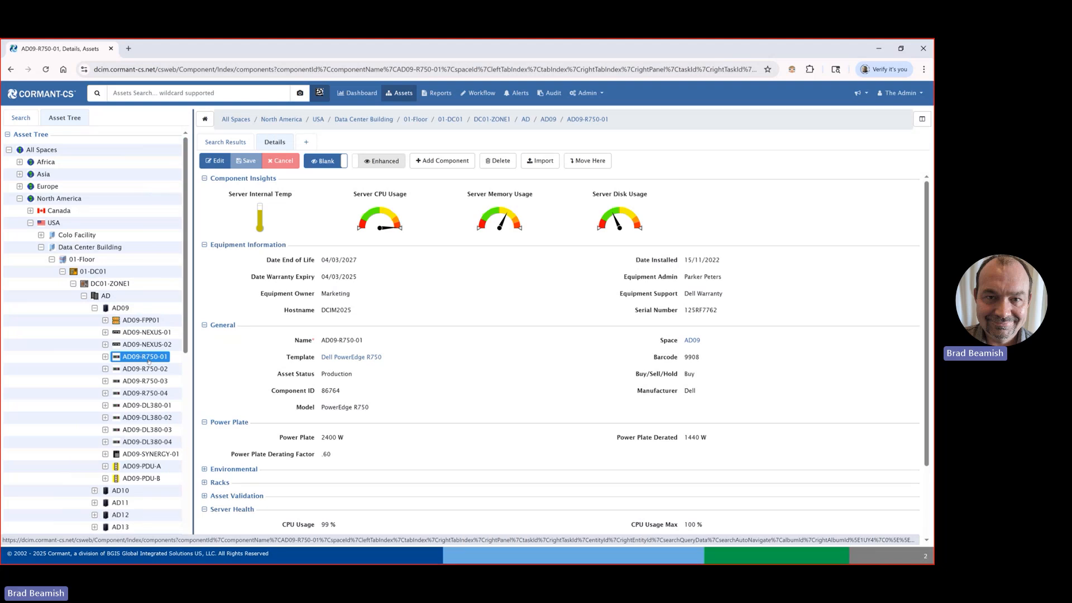
{"action": "left_click", "coordinate": [147, 369]}
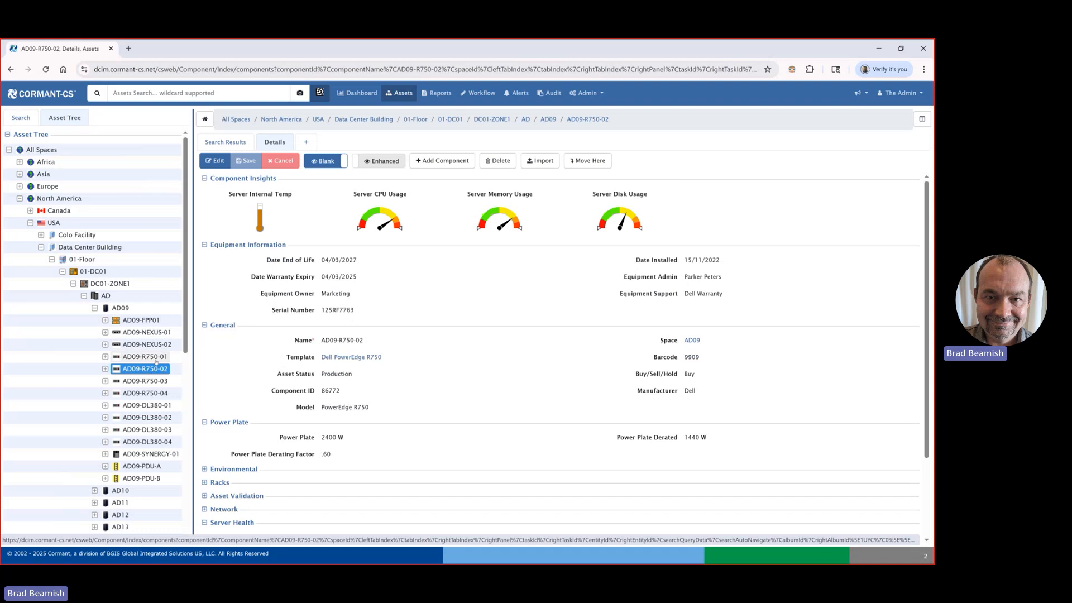
{"action": "left_click", "coordinate": [152, 358]}
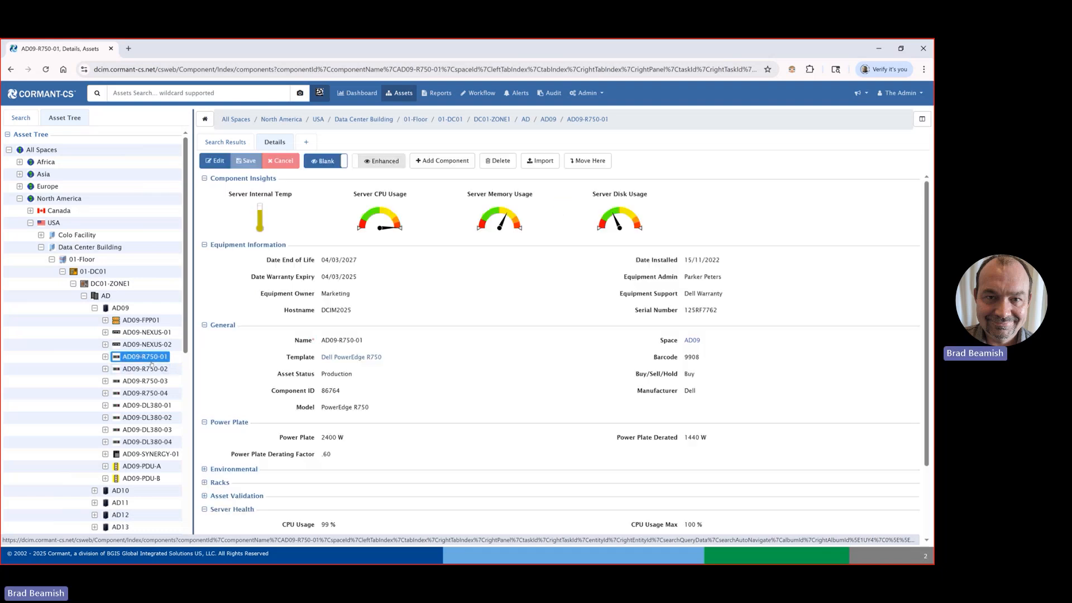
Step: Open the Data Center template used by 01-DC01 and put its thresholds into edit mode
{"action": "left_click", "coordinate": [95, 272]}
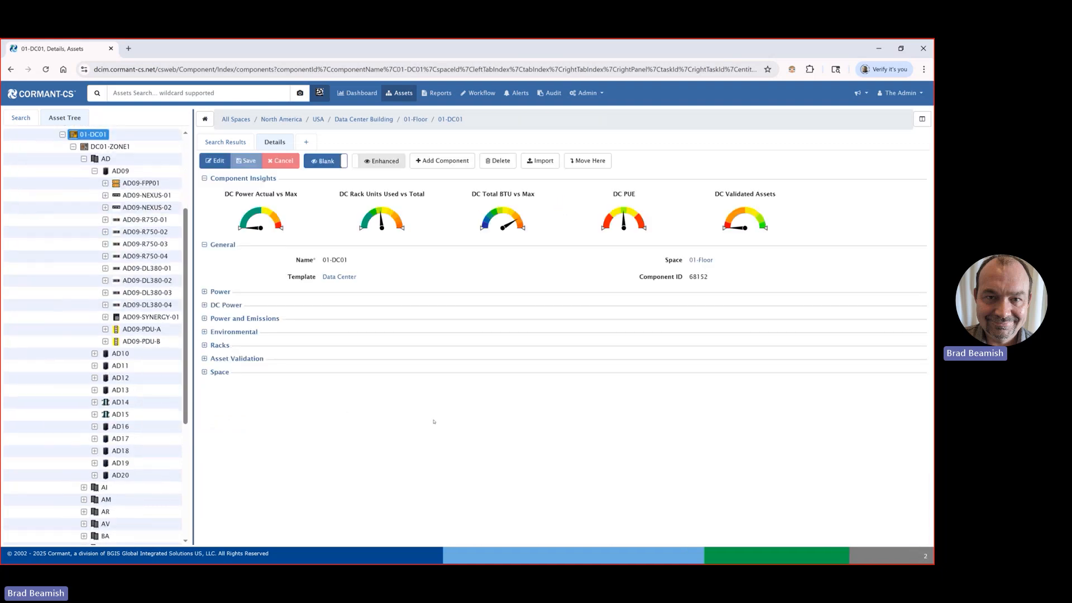
{"action": "left_click", "coordinate": [339, 276]}
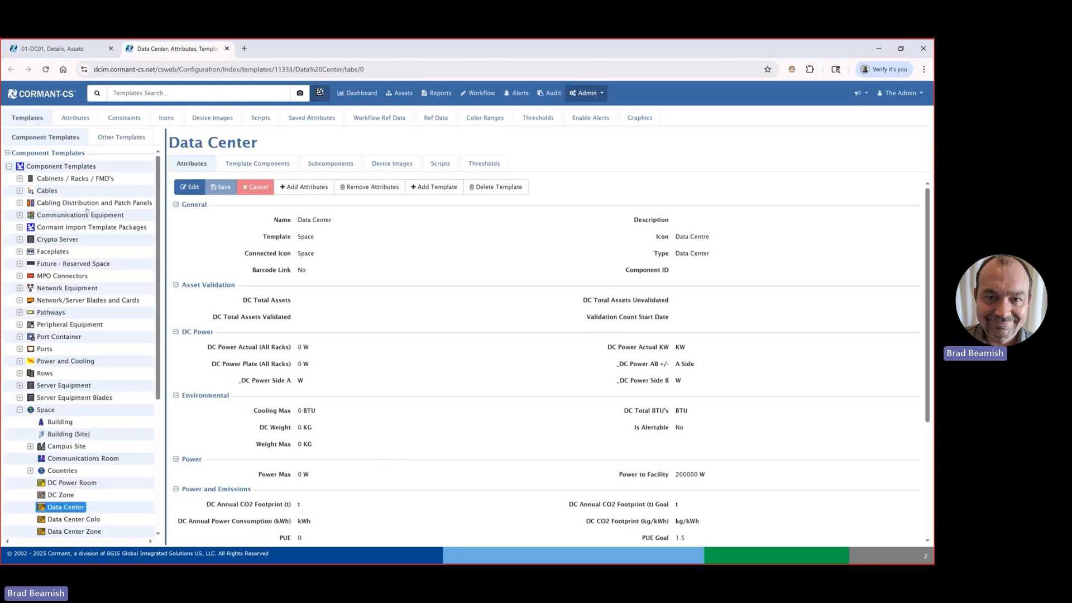
{"action": "left_click", "coordinate": [581, 94]}
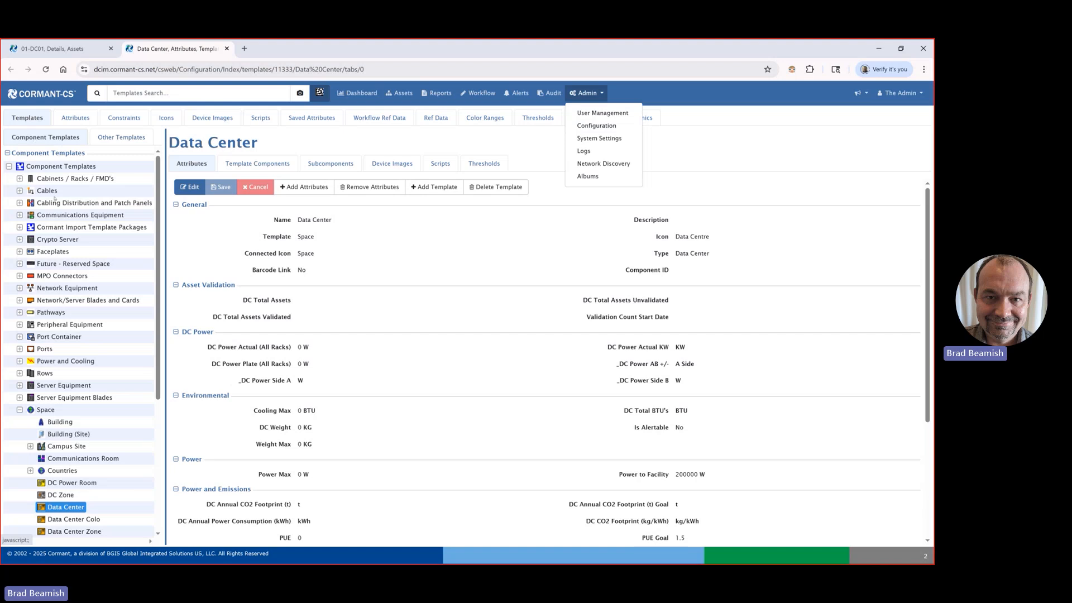
{"action": "scroll", "coordinate": [64, 371], "scroll_direction": "down", "scroll_amount": 3}
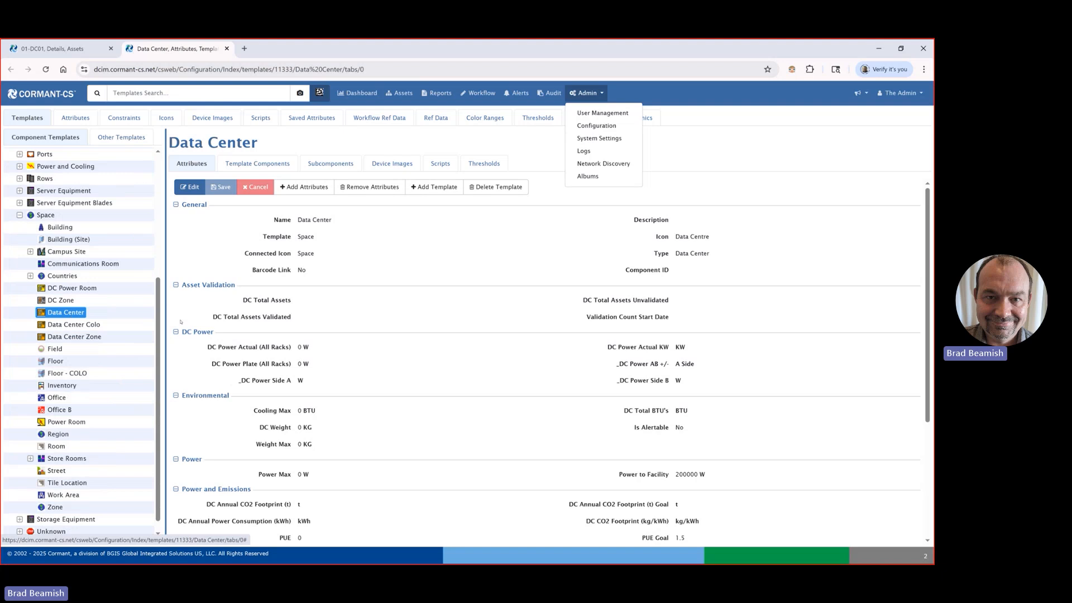
{"action": "left_click", "coordinate": [410, 276]}
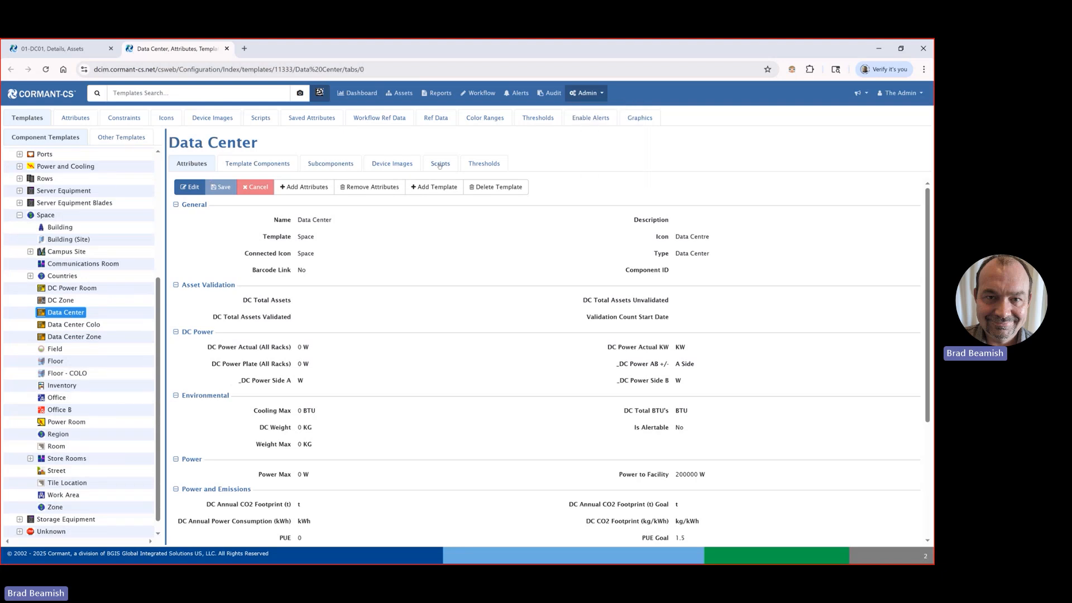
{"action": "left_click", "coordinate": [488, 166]}
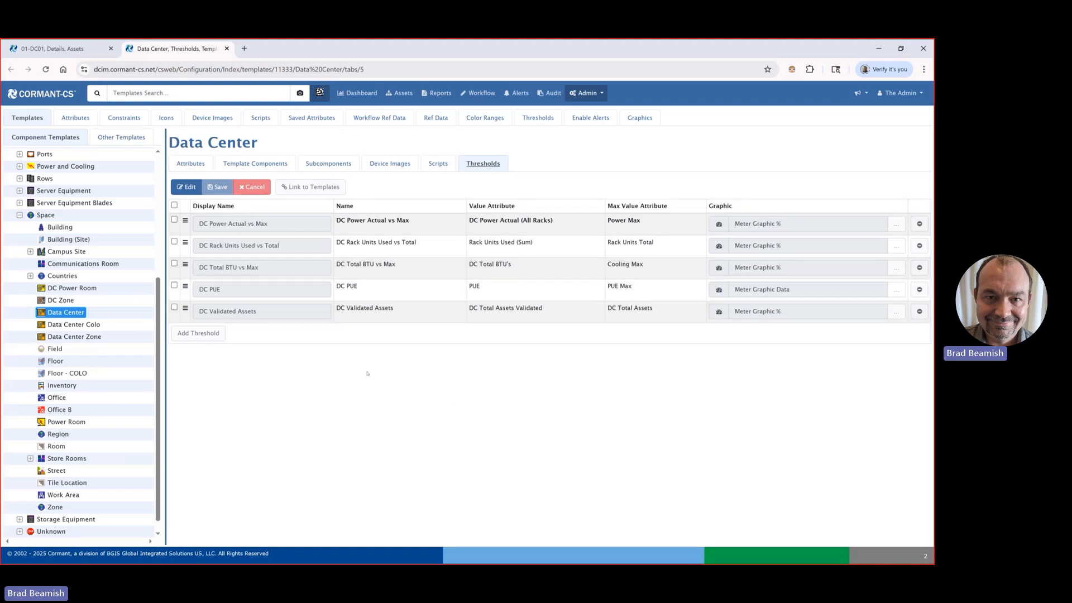
{"action": "left_click", "coordinate": [200, 185]}
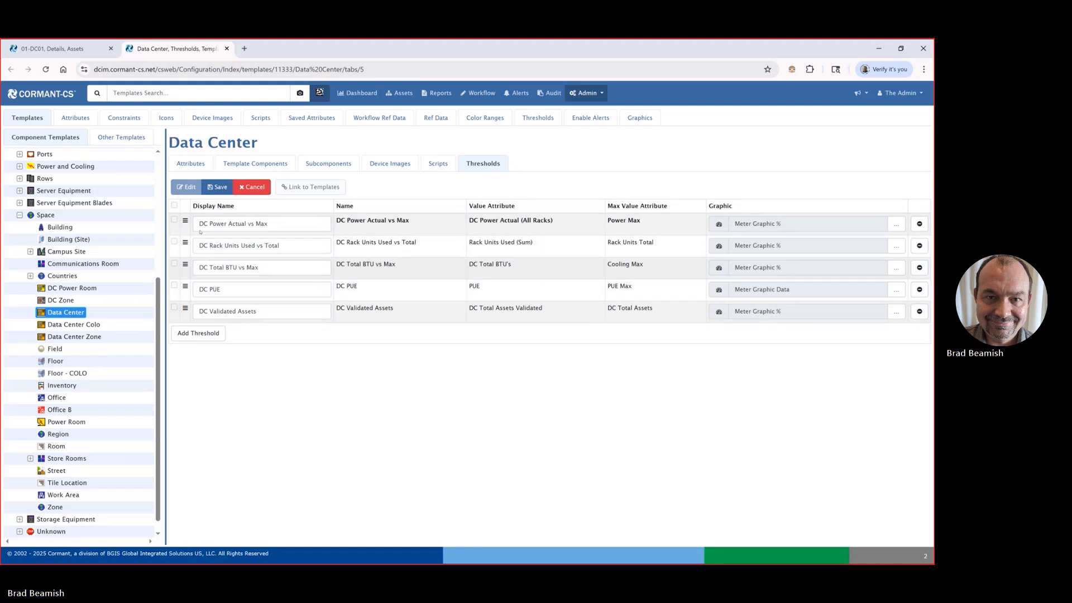
Step: Go back to the 01-DC01 details and check how its threshold gauges are ordered and what values they use
{"action": "left_click", "coordinate": [53, 48]}
{"action": "mouse_move", "coordinate": [443, 212]}
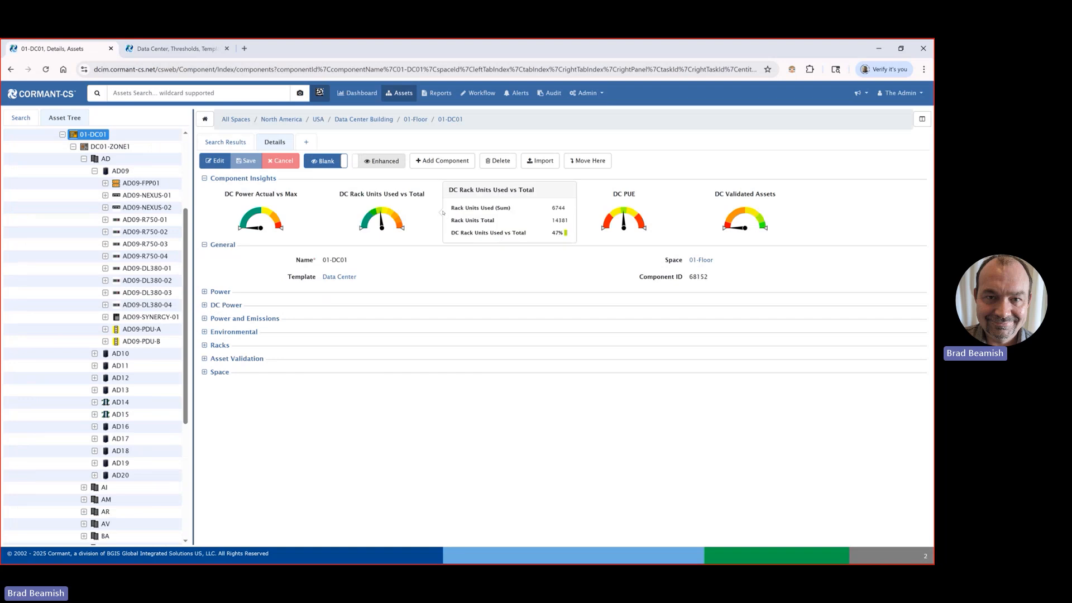
{"action": "mouse_move", "coordinate": [726, 225]}
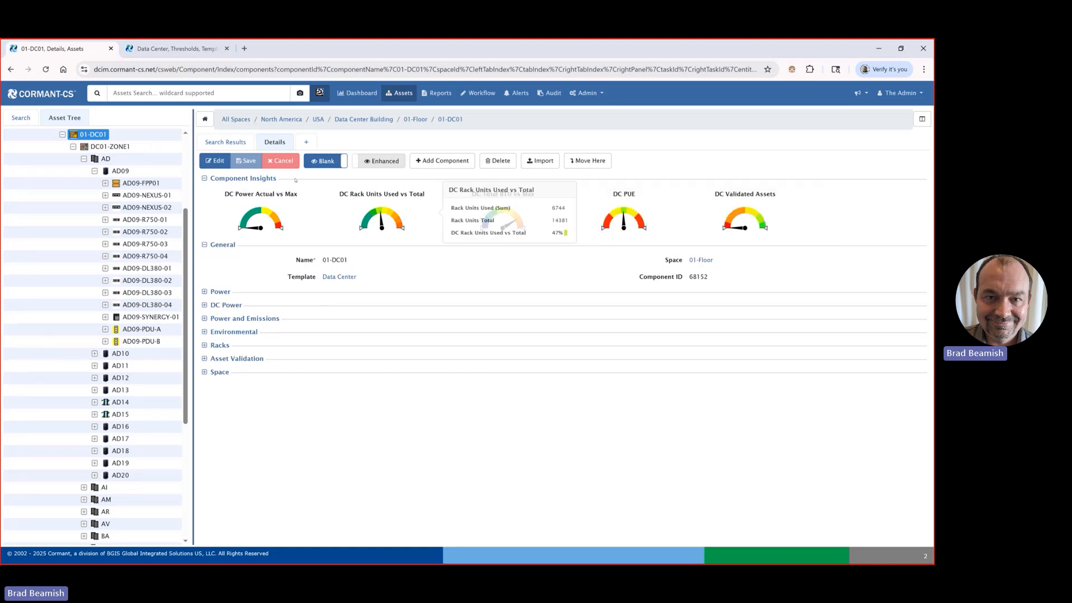
{"action": "mouse_move", "coordinate": [274, 215]}
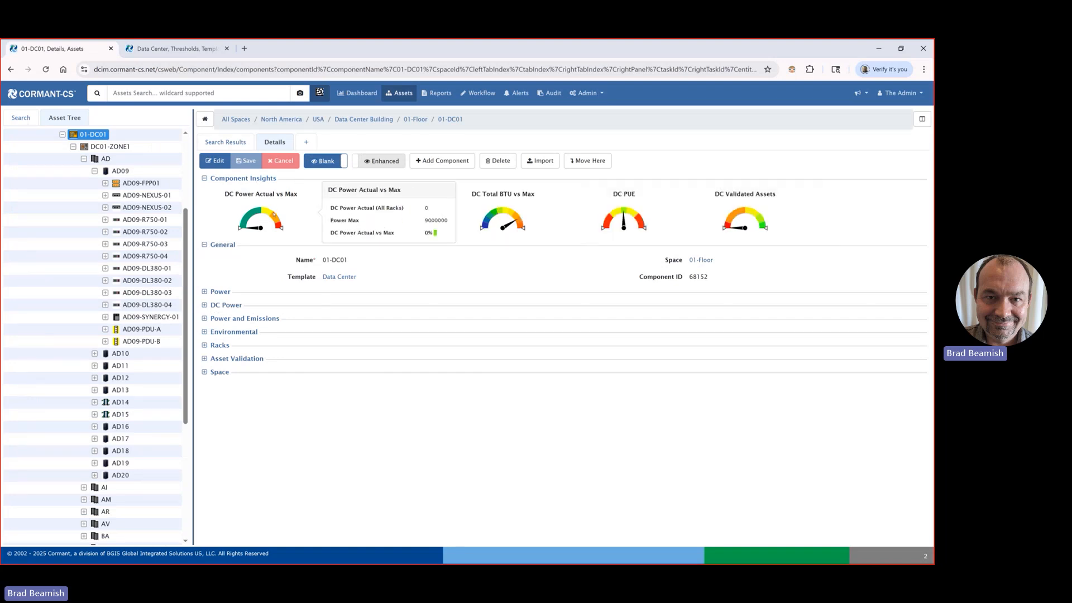
Step: Try changing the DC PUE threshold's display name to "DC PUE DC01" in the Data Center template, and discard the edit
{"action": "left_click", "coordinate": [192, 49]}
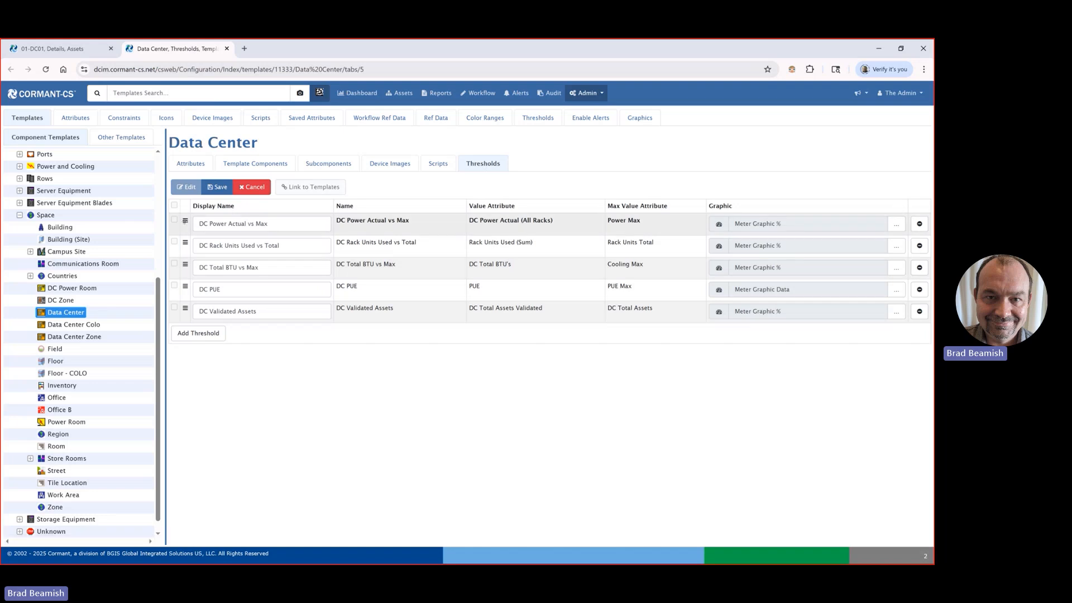
{"action": "mouse_move", "coordinate": [185, 221]}
{"action": "left_mouse_down"}
{"action": "mouse_move", "coordinate": [174, 301]}
{"action": "mouse_move", "coordinate": [179, 215]}
{"action": "mouse_move", "coordinate": [185, 221]}
{"action": "left_mouse_up"}
{"action": "left_click", "coordinate": [284, 224]}
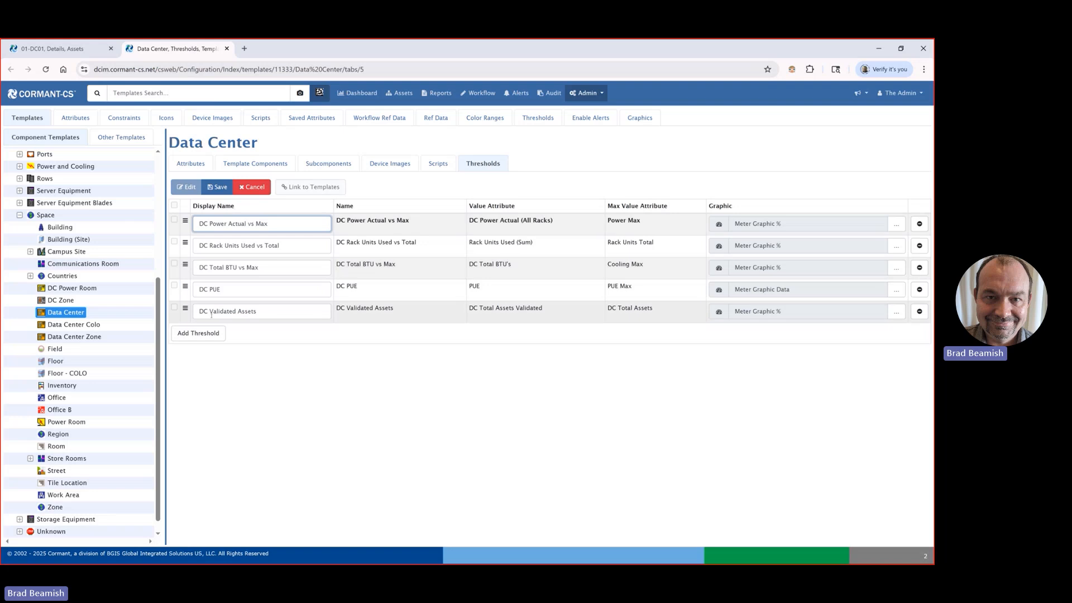
{"action": "left_click", "coordinate": [228, 287]}
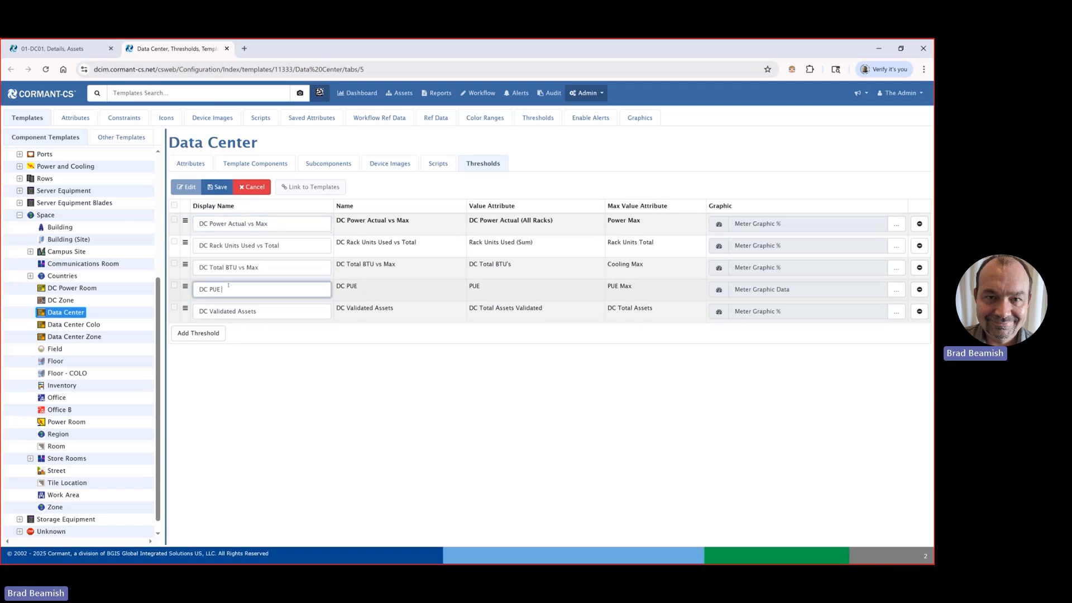
{"action": "type", "text": "DC01"}
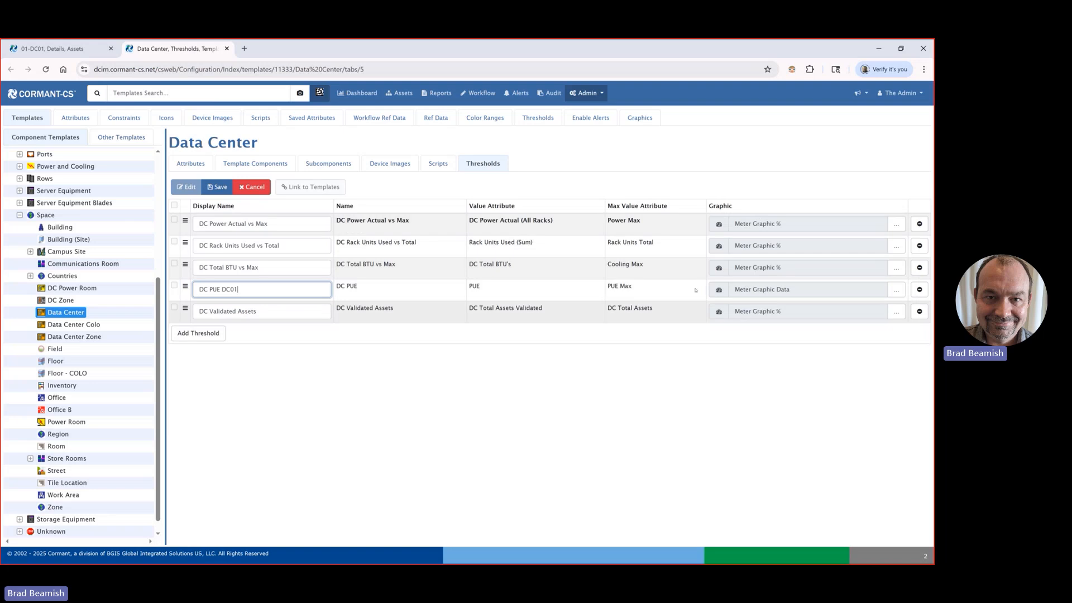
{"action": "left_click", "coordinate": [258, 187]}
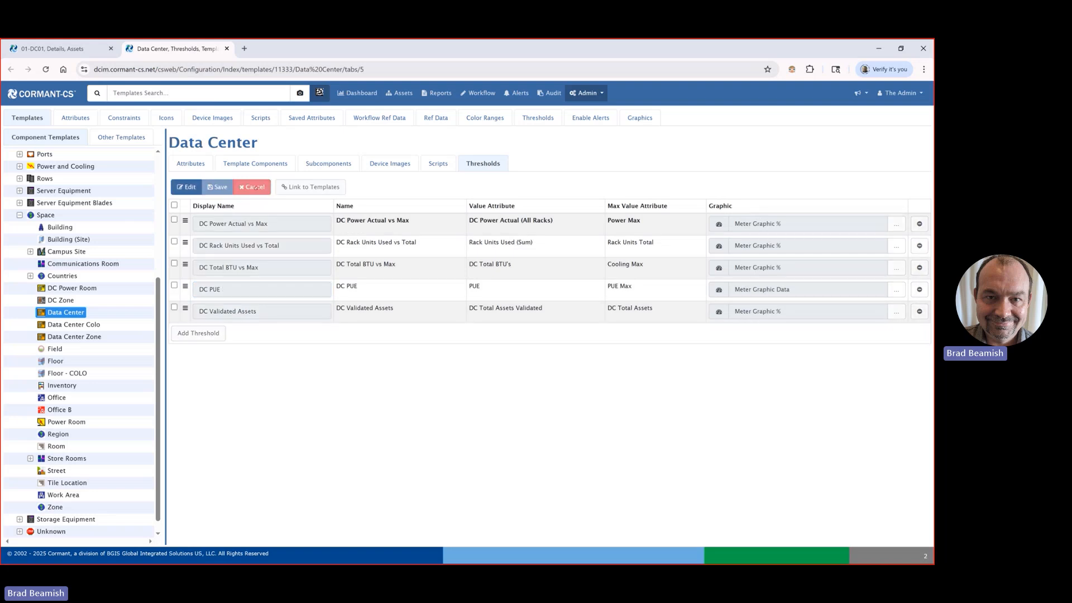
Step: Open the thresholds of the Comms Cabinet Generic 42RU template under Cabinets / Racks / FMD's, Racks/Cabinets
{"action": "scroll", "coordinate": [39, 201], "scroll_direction": "up", "scroll_amount": 5}
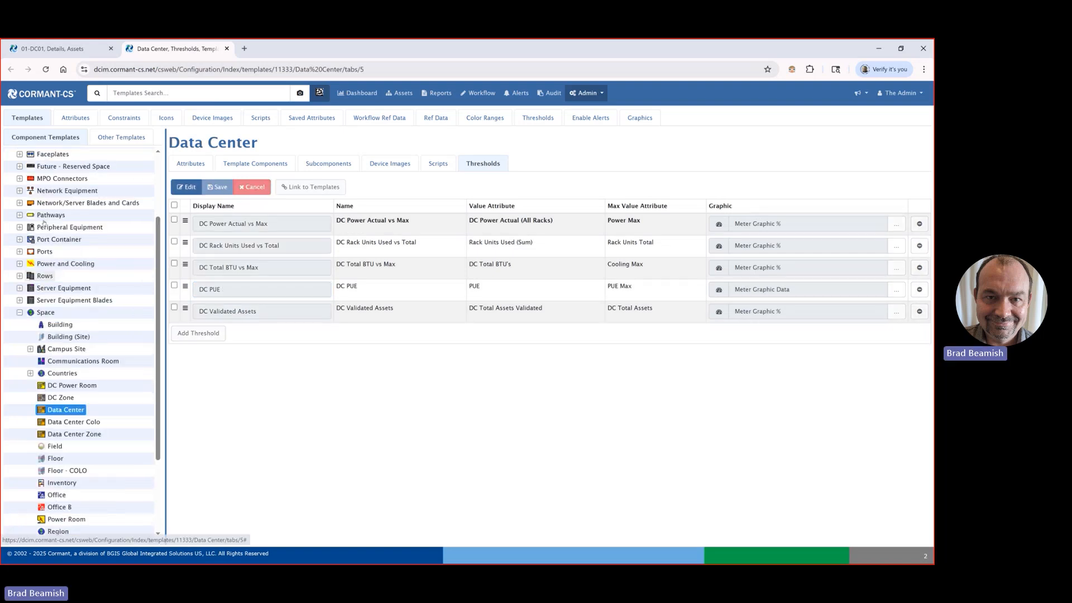
{"action": "scroll", "coordinate": [43, 220], "scroll_direction": "up", "scroll_amount": 2}
{"action": "left_click", "coordinate": [19, 178]}
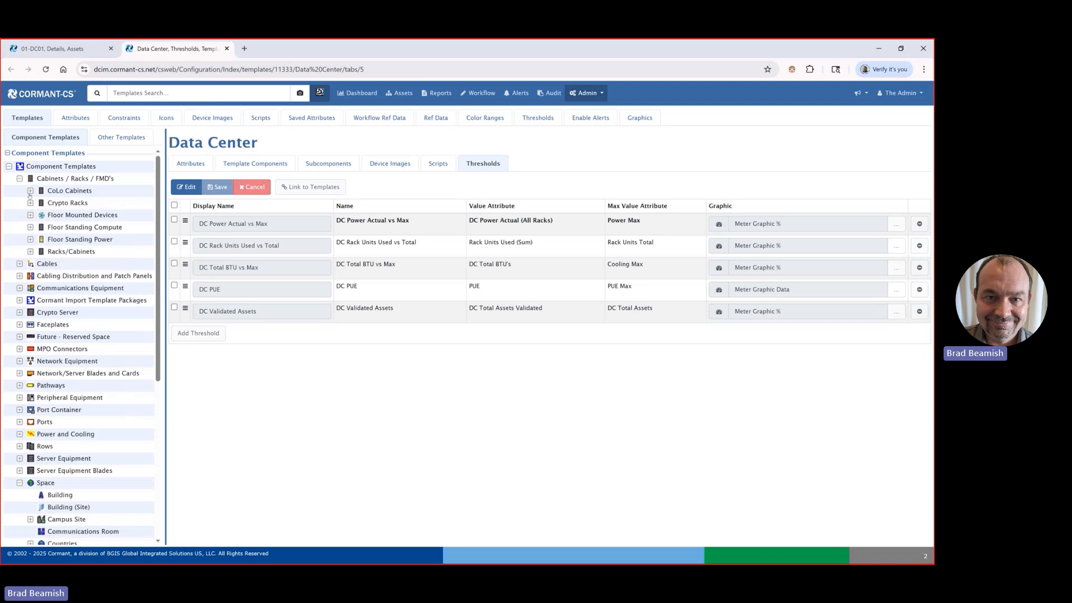
{"action": "left_click", "coordinate": [30, 251]}
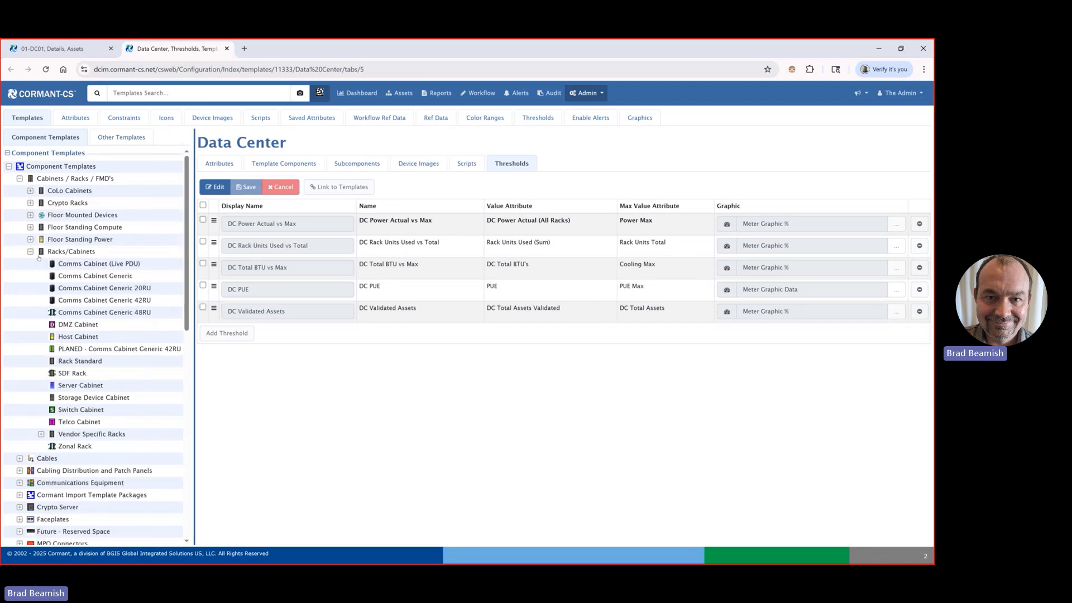
{"action": "left_click", "coordinate": [107, 299]}
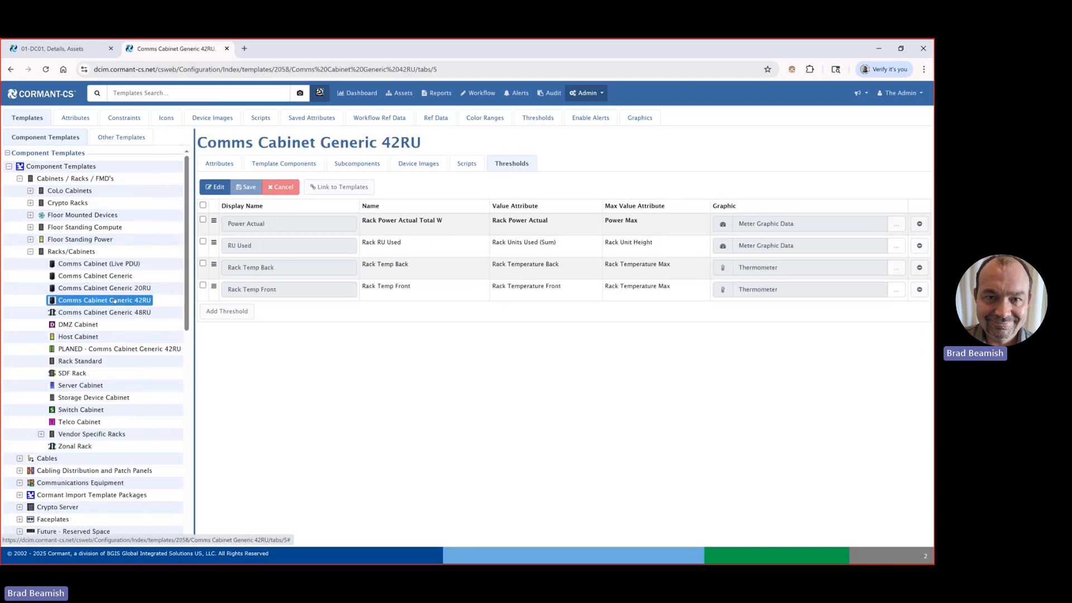
Step: Put the Comms Cabinet Generic 42RU thresholds into edit mode and review the graphics offered for Rack Temp Back without changing it
{"action": "left_click", "coordinate": [215, 186]}
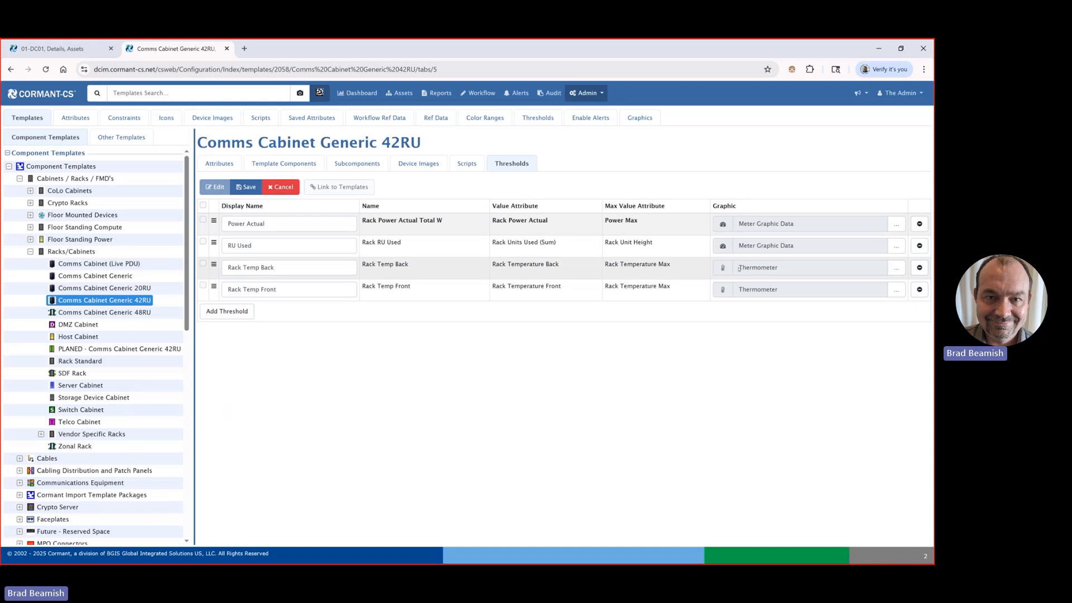
{"action": "left_click", "coordinate": [896, 269]}
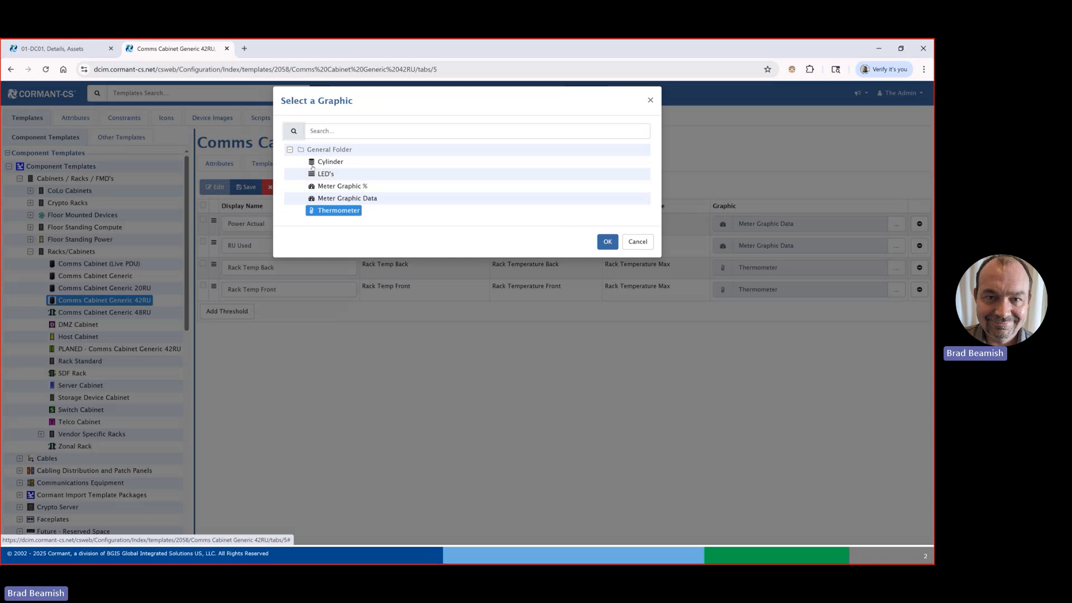
{"action": "left_click", "coordinate": [637, 241]}
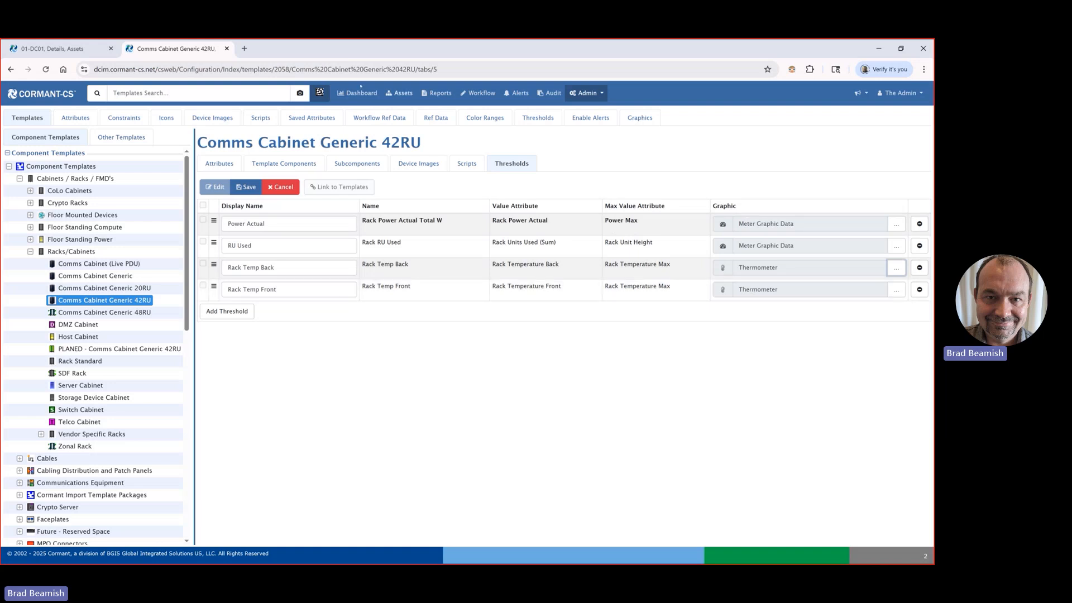
Step: Check the component insight gauges of cabinet AD09, and cancel the open threshold edit in the Comms Cabinet Generic 42RU template
{"action": "left_click", "coordinate": [20, 50]}
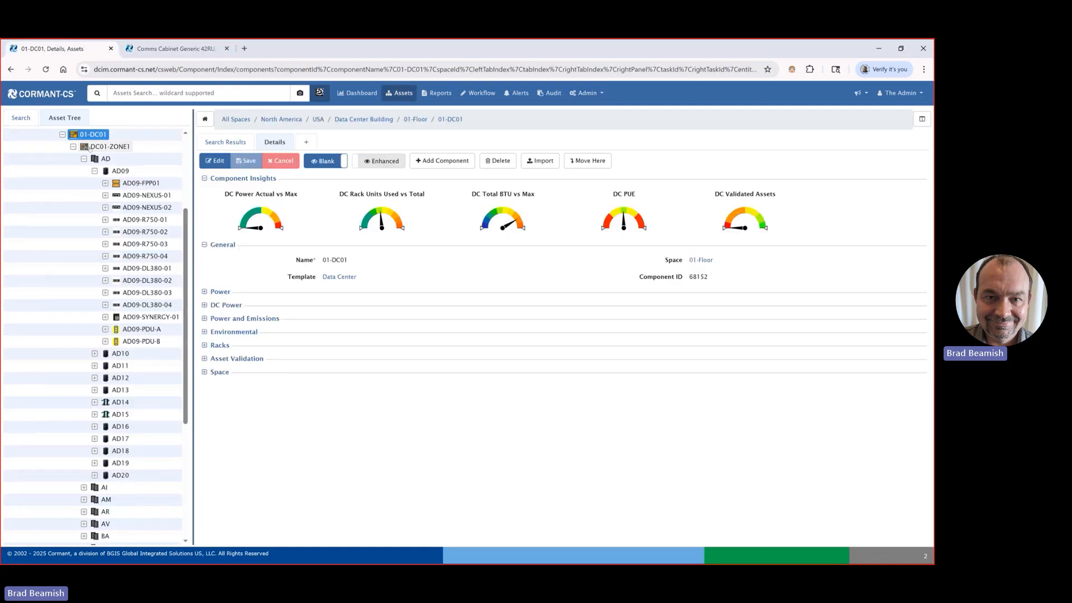
{"action": "left_click", "coordinate": [105, 171]}
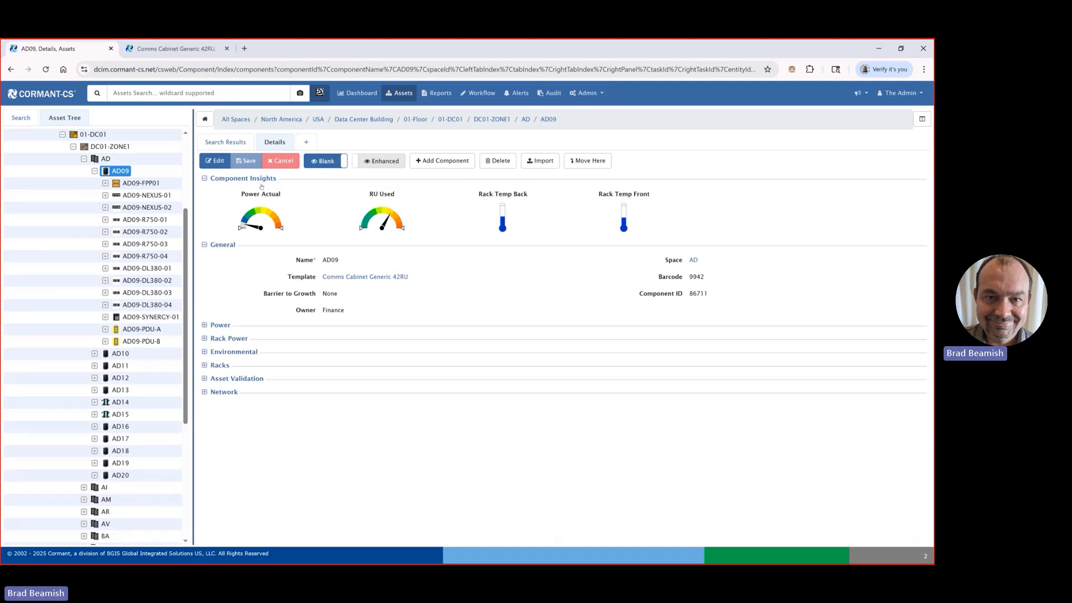
{"action": "left_click", "coordinate": [183, 49]}
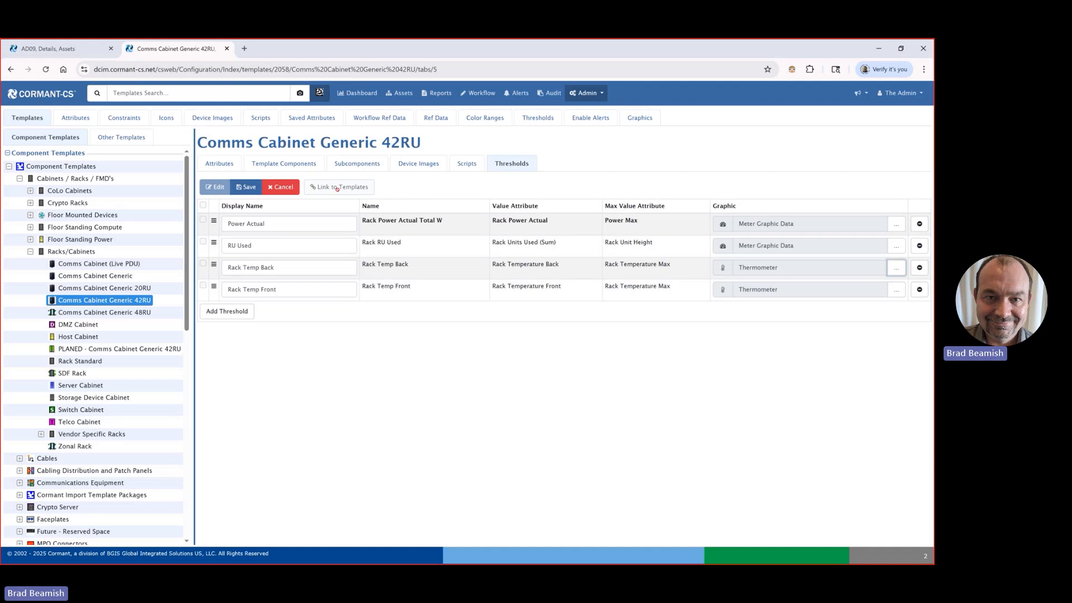
{"action": "left_click", "coordinate": [273, 187]}
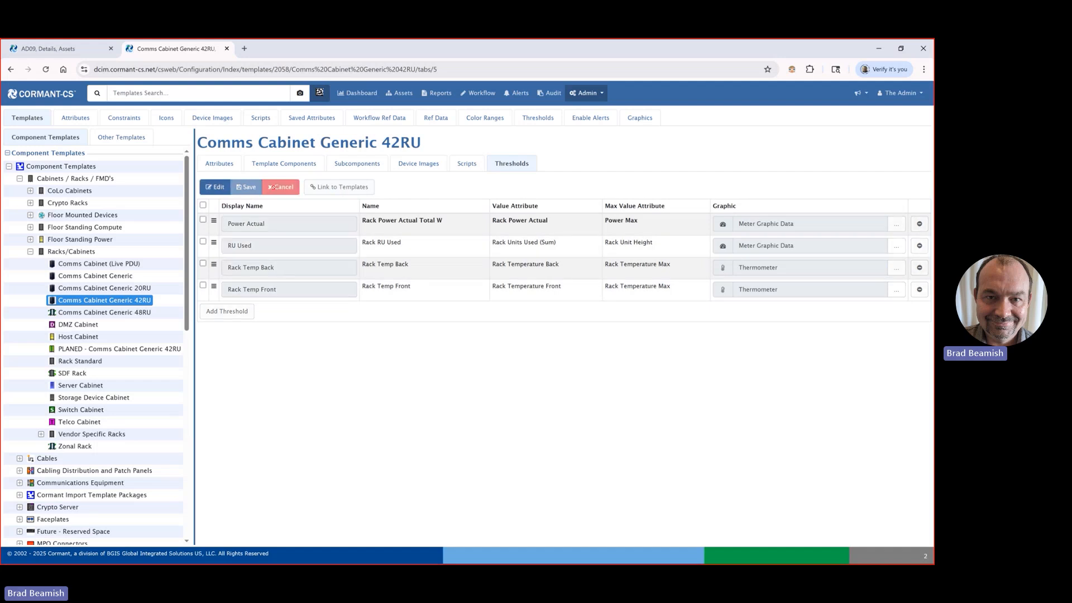
Step: Select all four thresholds for linking to other templates, with Comms Cabinet Generic 20RU and Comms Cabinet (Live PDU) as targets
{"action": "left_click", "coordinate": [203, 205]}
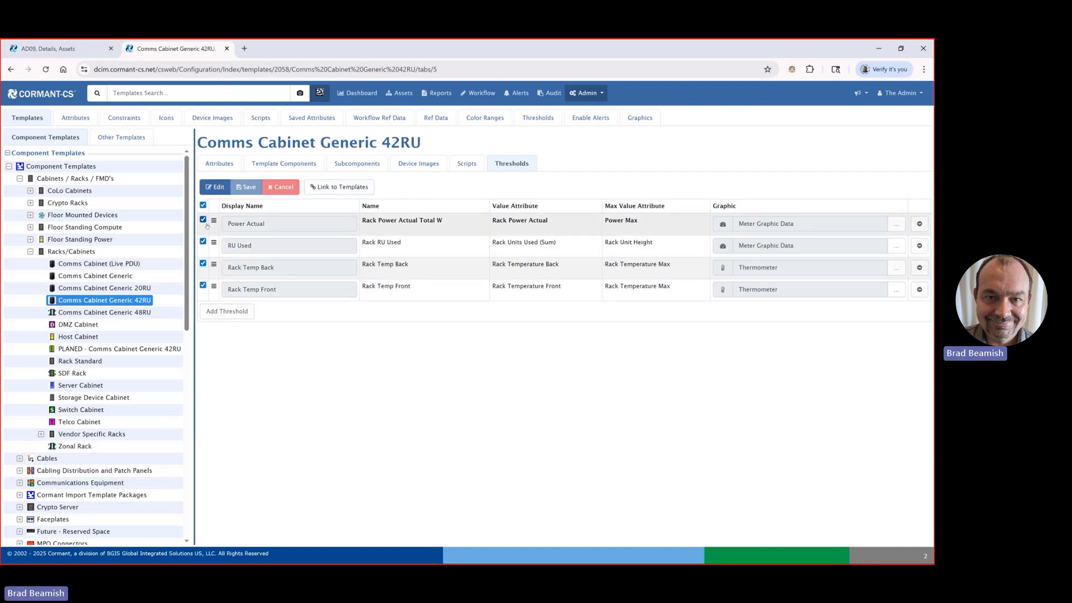
{"action": "left_click", "coordinate": [353, 188]}
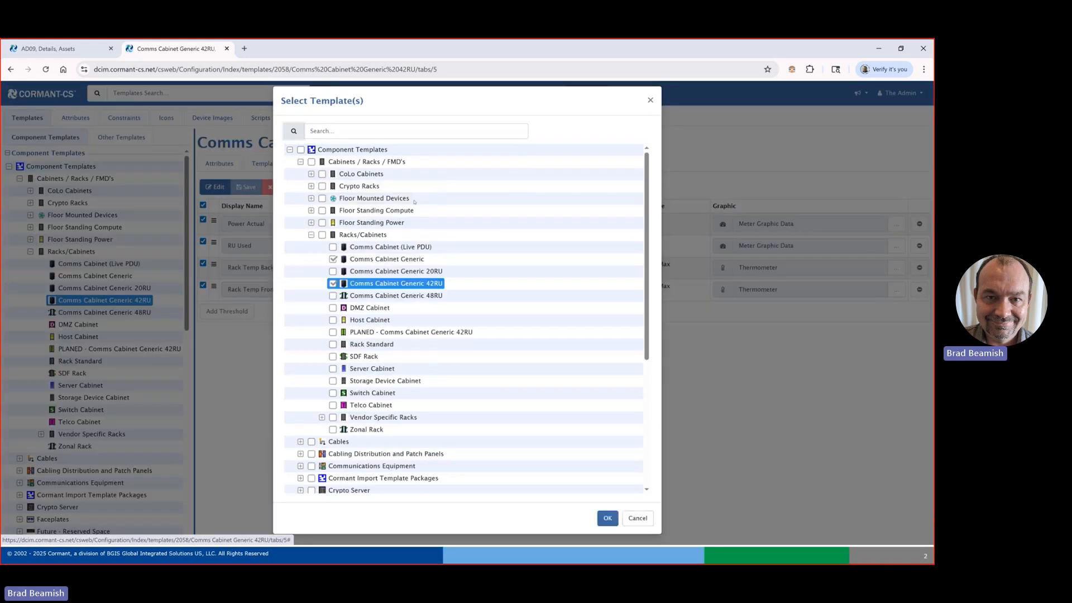
{"action": "left_click", "coordinate": [333, 272]}
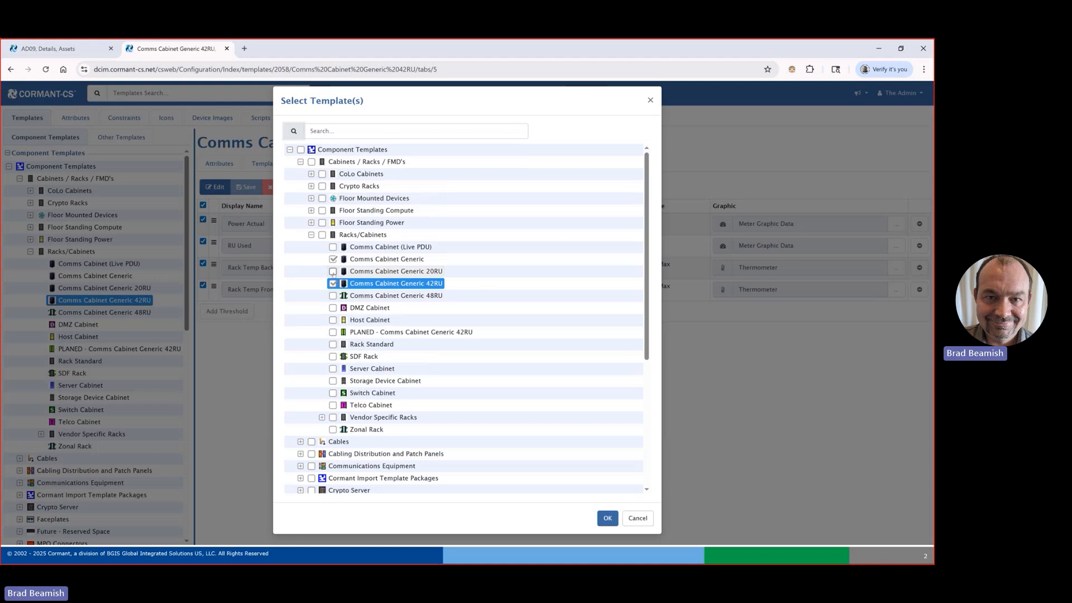
{"action": "left_click", "coordinate": [332, 247]}
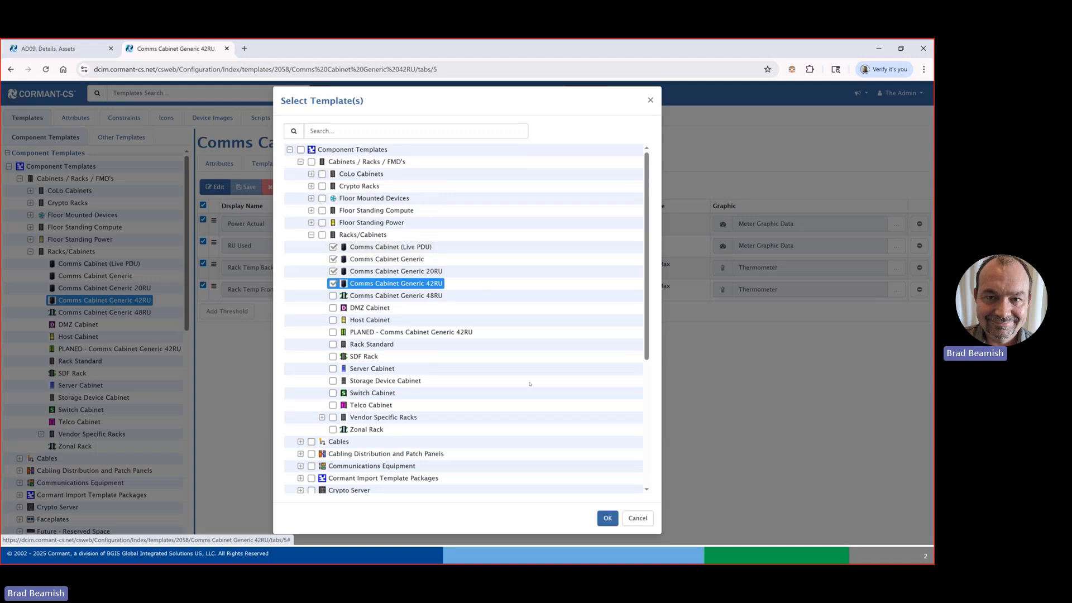
Step: Add the Chatsworth Products templates 15053-703, 46353-103, 46353-203 and 55053-203 under Vendor Specific Racks as targets, and confirm linking the thresholds
{"action": "left_click", "coordinate": [320, 417]}
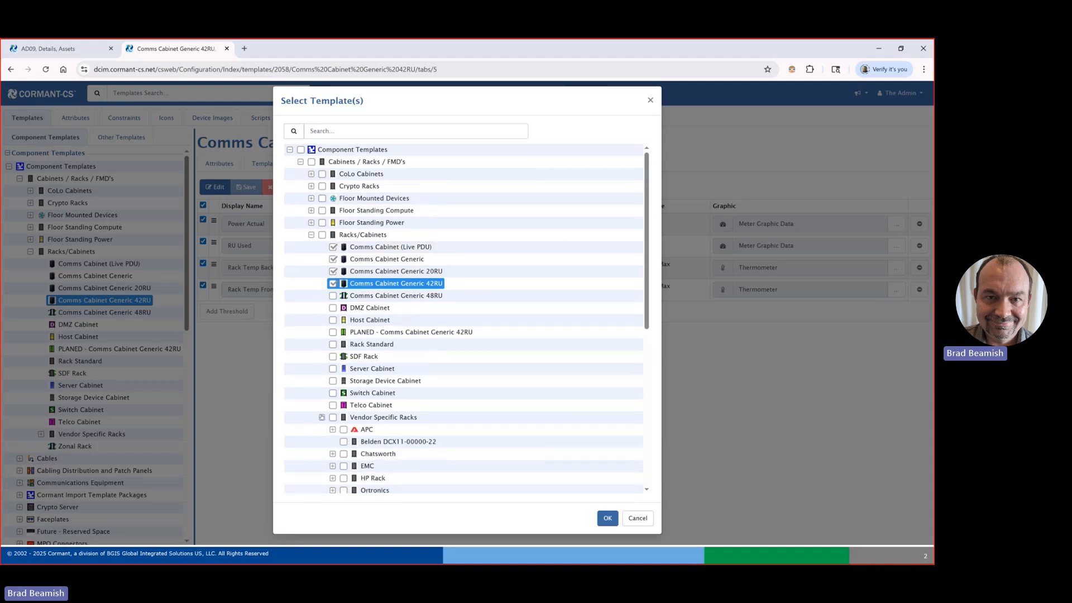
{"action": "scroll", "coordinate": [321, 416], "scroll_direction": "down", "scroll_amount": 3}
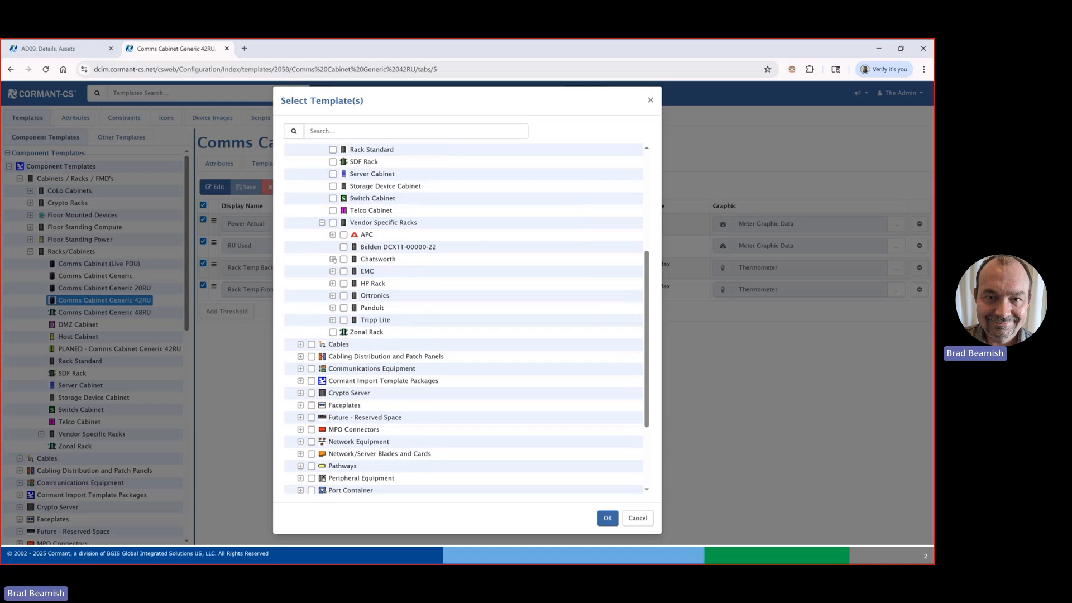
{"action": "left_click", "coordinate": [334, 260]}
{"action": "left_click", "coordinate": [354, 271]}
{"action": "left_click", "coordinate": [354, 284]}
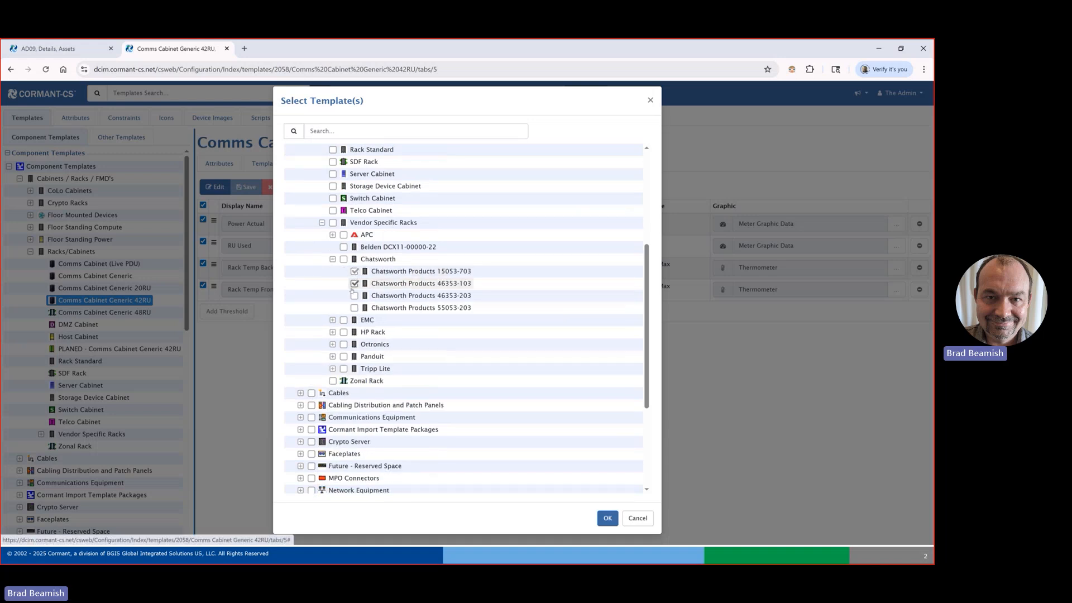
{"action": "left_click", "coordinate": [354, 296]}
{"action": "left_click", "coordinate": [354, 308]}
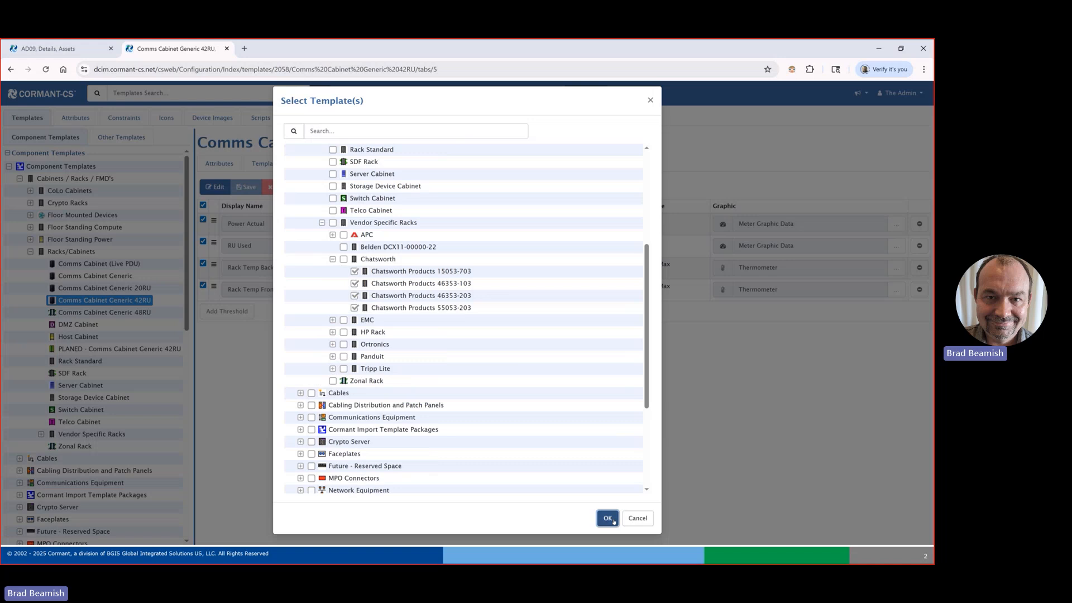
{"action": "left_click", "coordinate": [607, 518]}
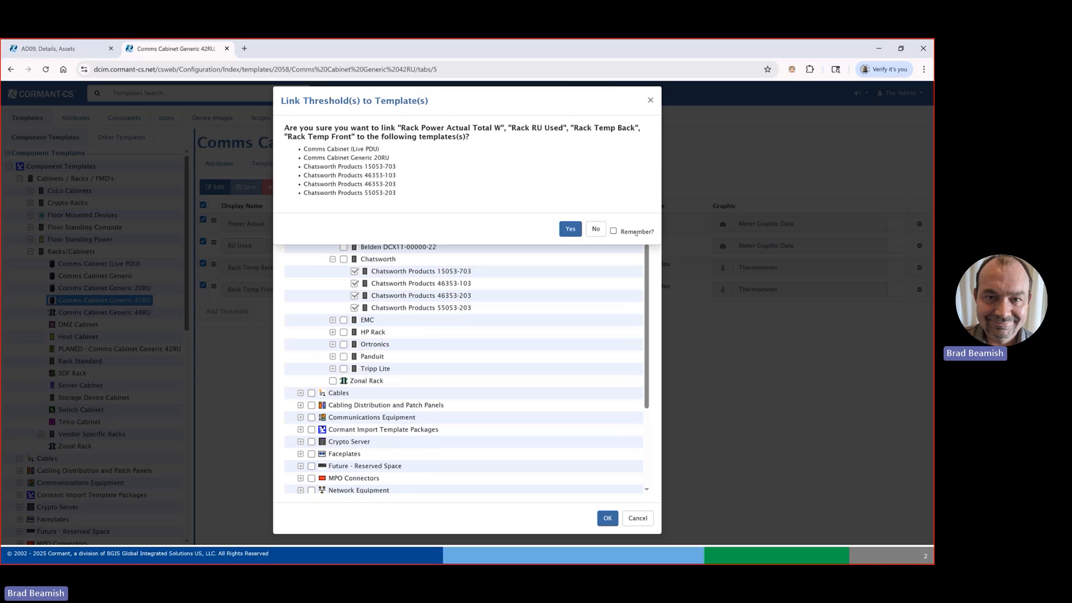
{"action": "left_click", "coordinate": [577, 230]}
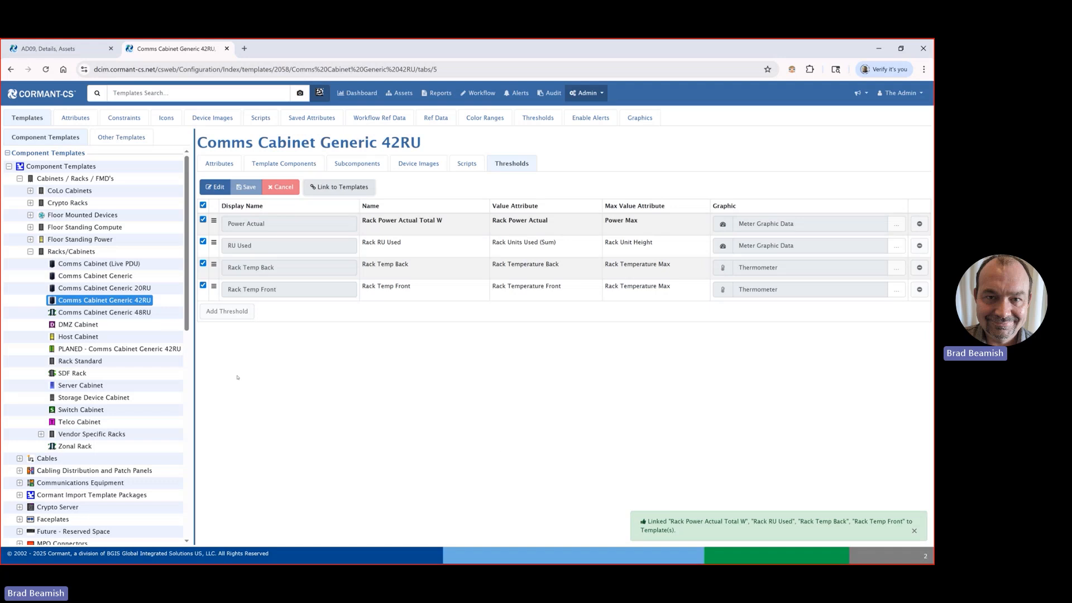
Step: Review the thresholds of the Comms Cabinet Generic 20RU, Comms Cabinet Generic and Comms Cabinet (Live PDU) templates
{"action": "left_click", "coordinate": [148, 288]}
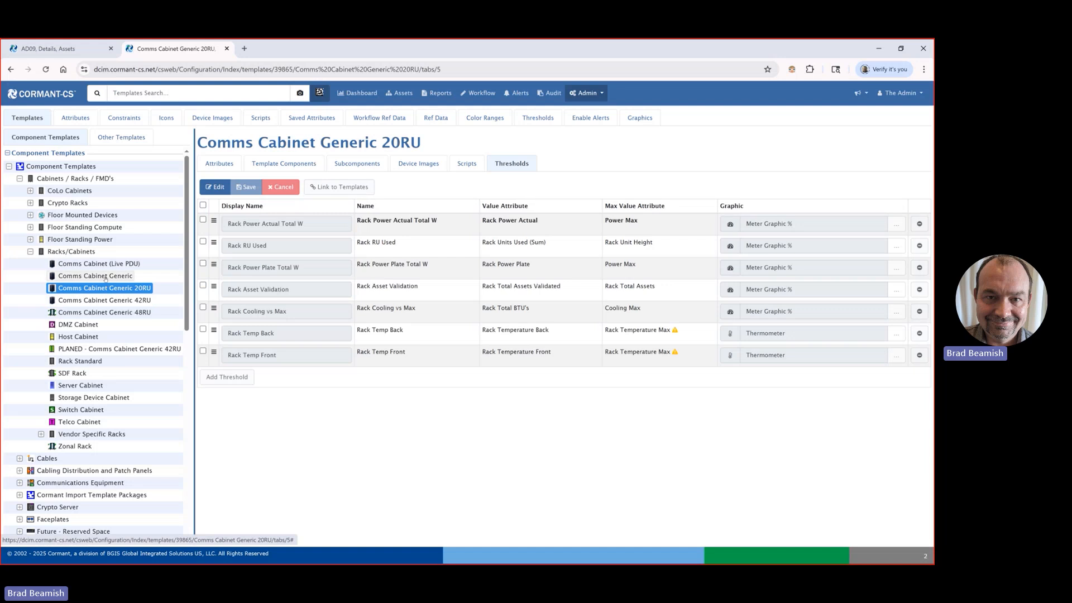
{"action": "left_click", "coordinate": [106, 277]}
{"action": "left_click", "coordinate": [102, 265]}
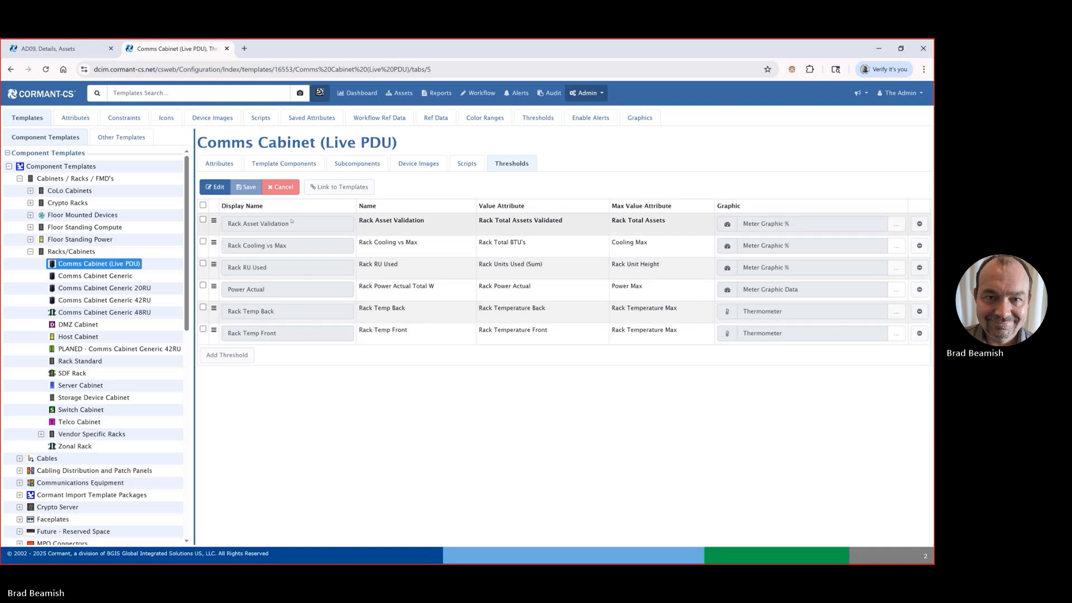
Step: Compare the asset details and component insights of AD09-SYNERGY-01, AD09-R750-01 and their cabinet AD09
{"action": "left_click", "coordinate": [50, 48]}
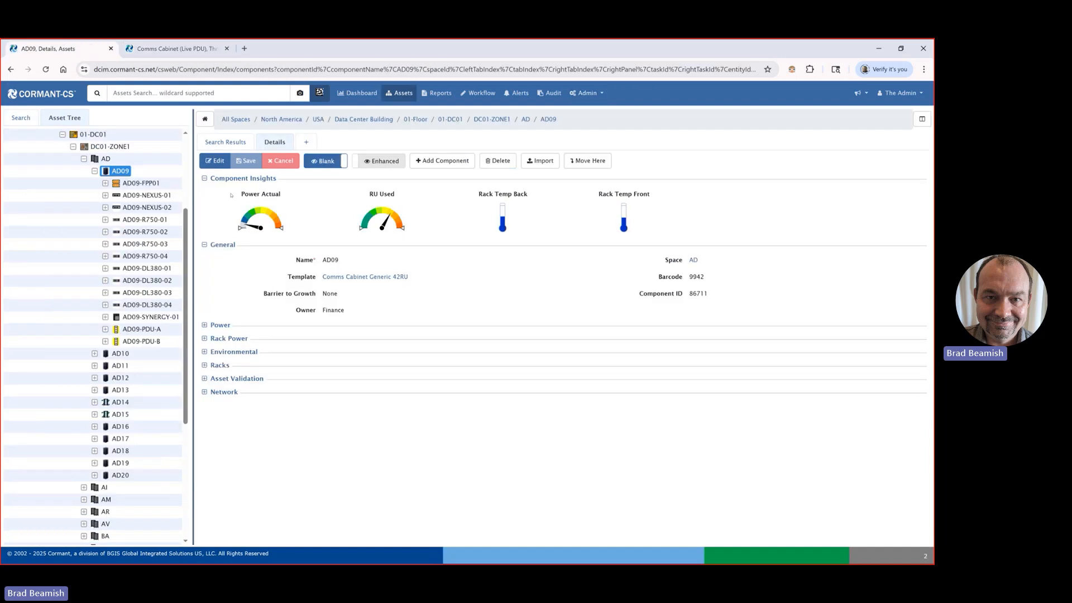
{"action": "left_click", "coordinate": [136, 317]}
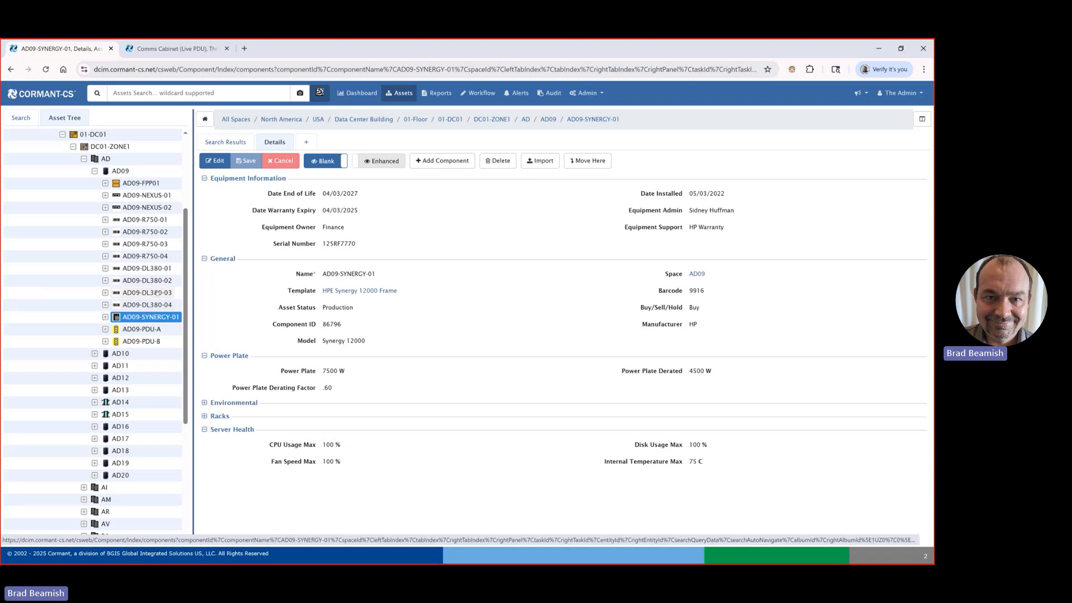
{"action": "left_click", "coordinate": [134, 222]}
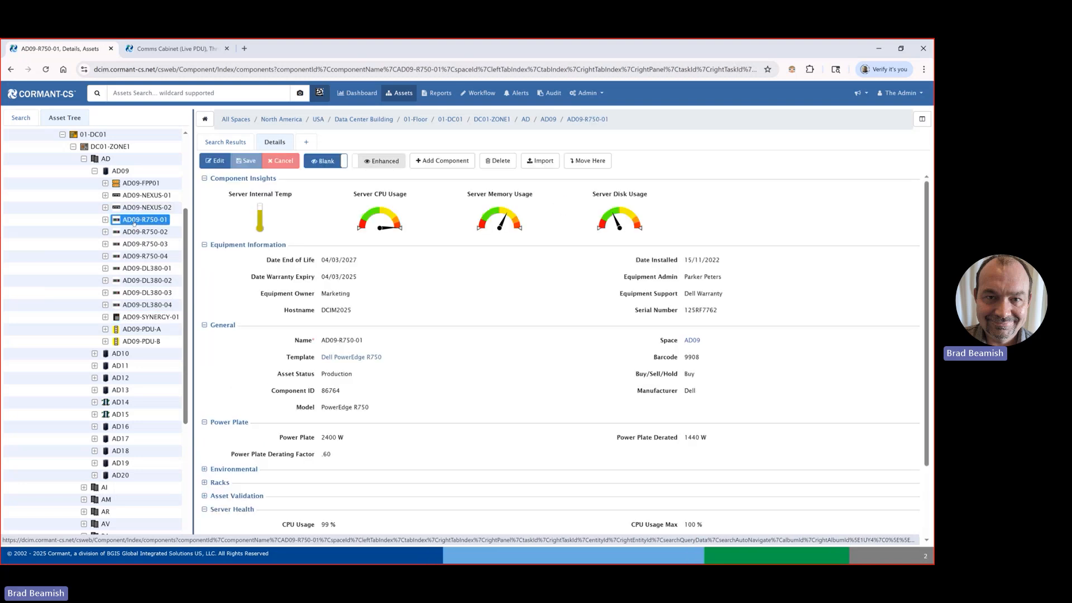
{"action": "left_click", "coordinate": [120, 171]}
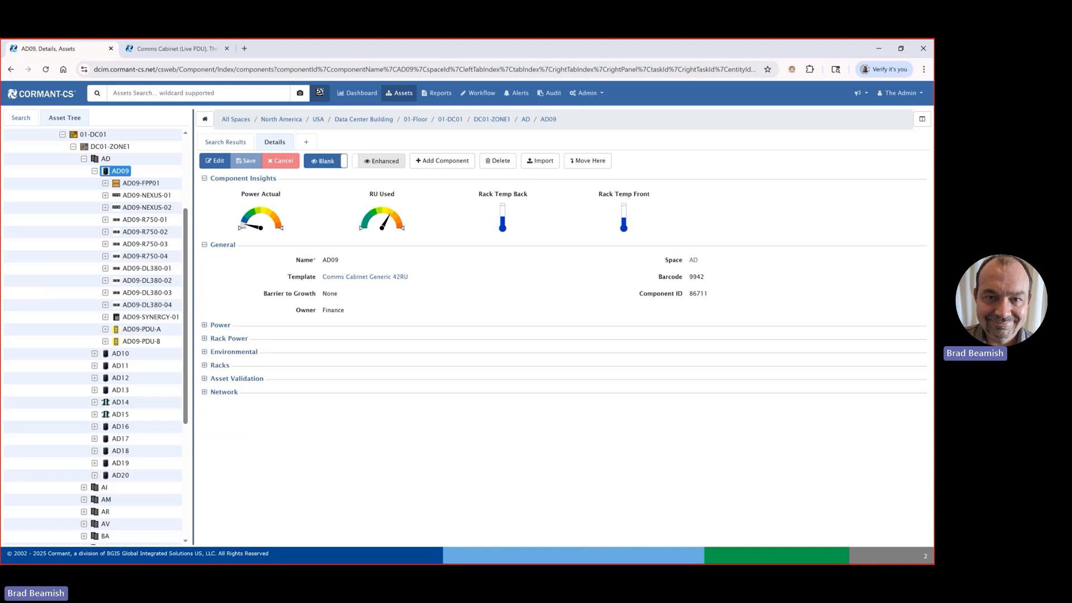
{"action": "left_click", "coordinate": [879, 49]}
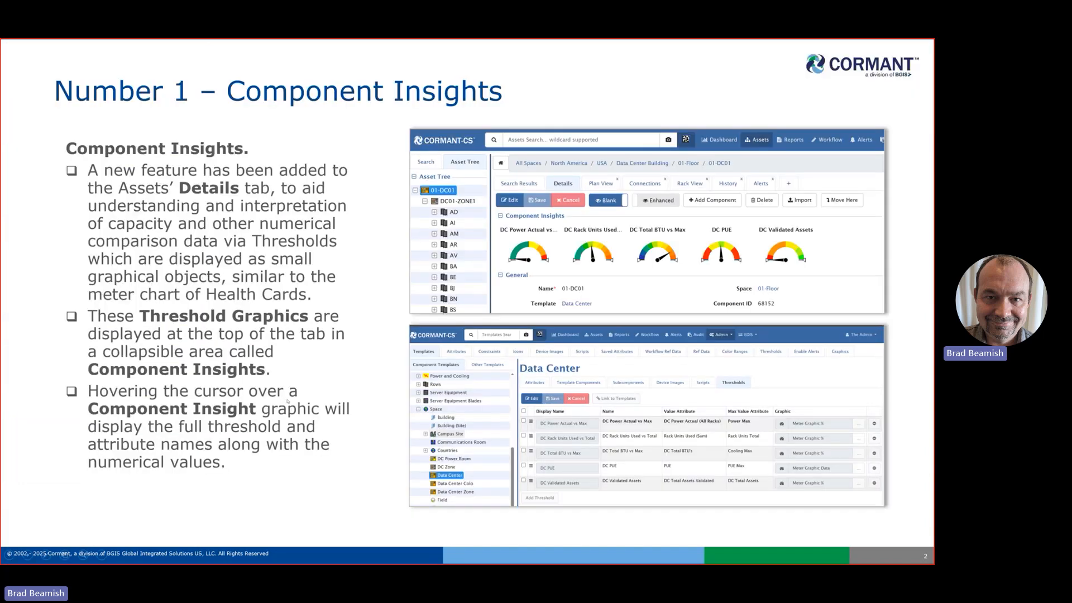
{"action": "key", "text": "Right"}
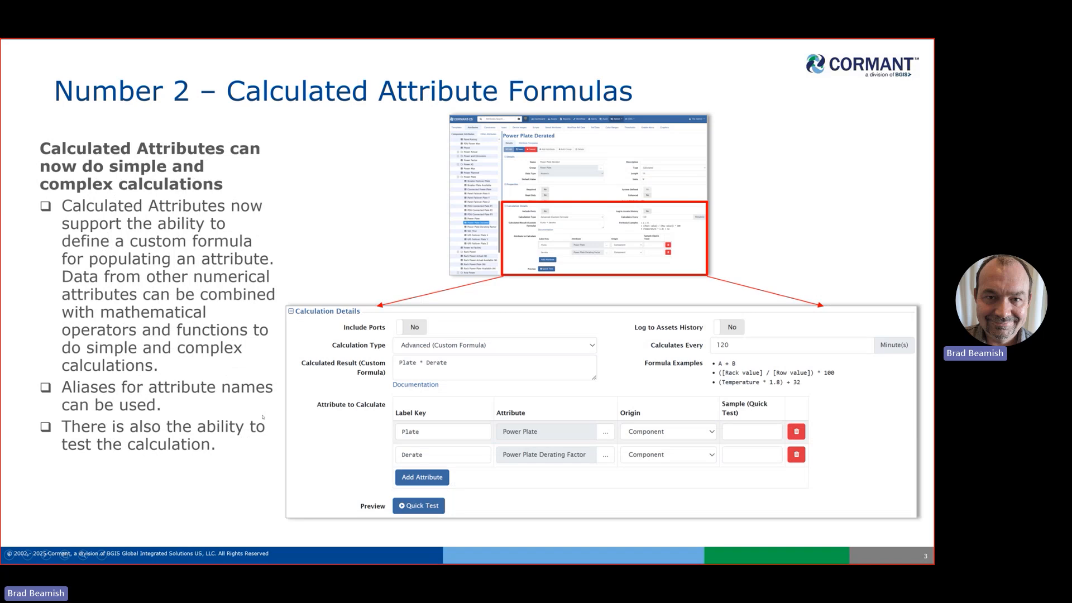
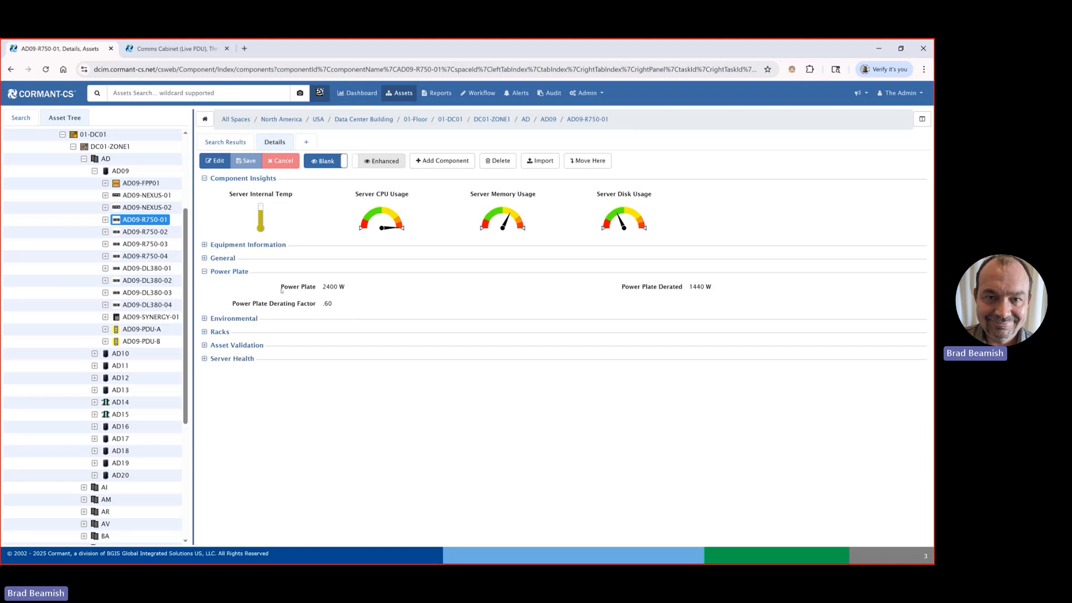
Step: Examine the power plate, derating factor and derated power values of servers AD09-R750-01 and AD09-DL380-01
{"action": "left_click_drag", "start_coordinate": [256, 303], "coordinate": [333, 305]}
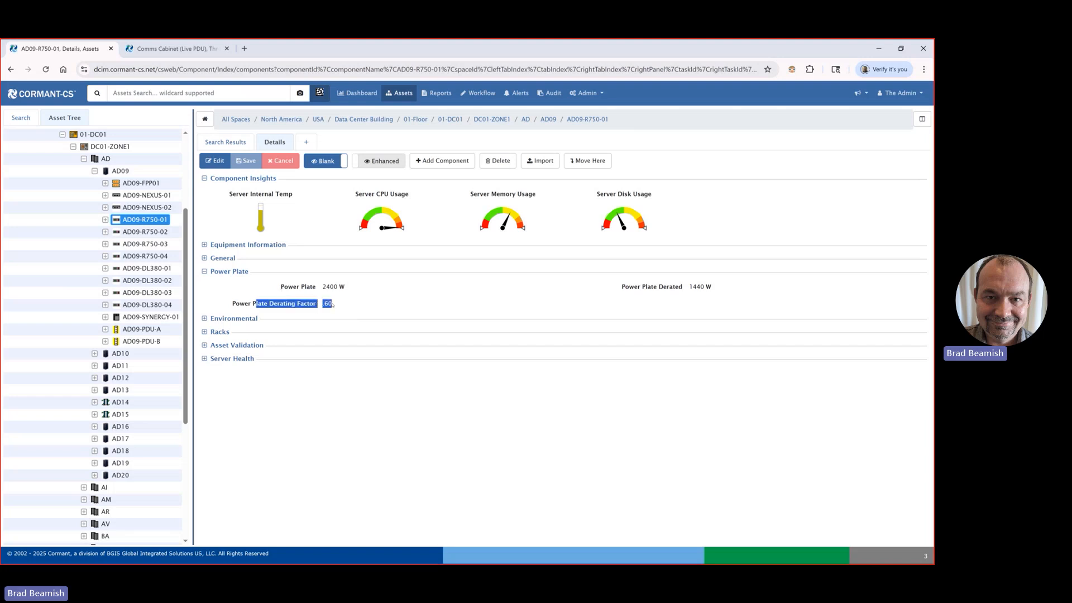
{"action": "left_click", "coordinate": [335, 287]}
{"action": "left_click_drag", "start_coordinate": [615, 281], "coordinate": [724, 299]}
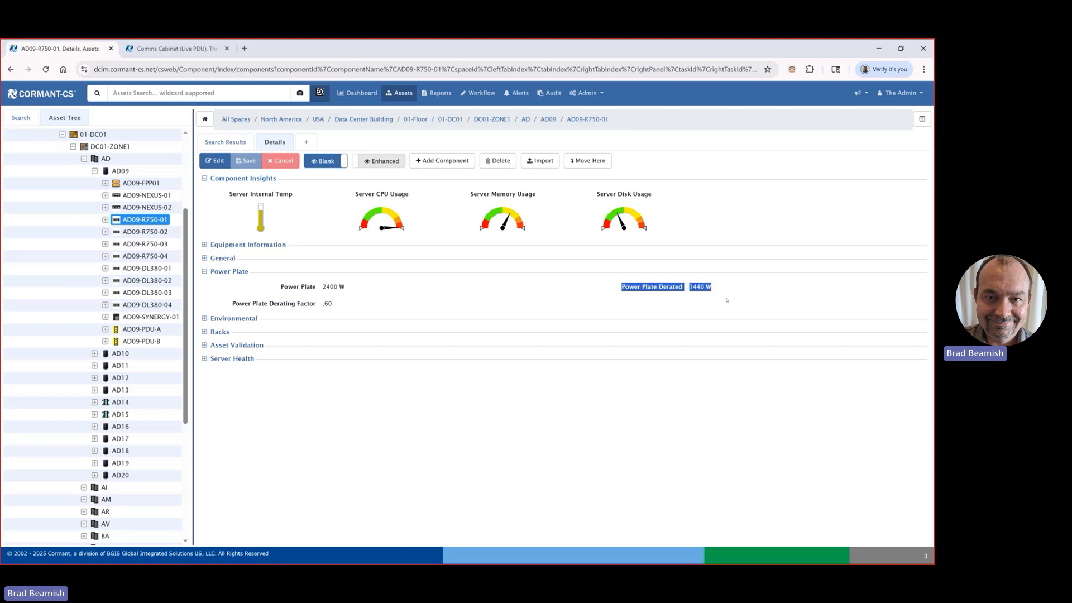
{"action": "left_click", "coordinate": [726, 300]}
{"action": "left_click", "coordinate": [134, 269]}
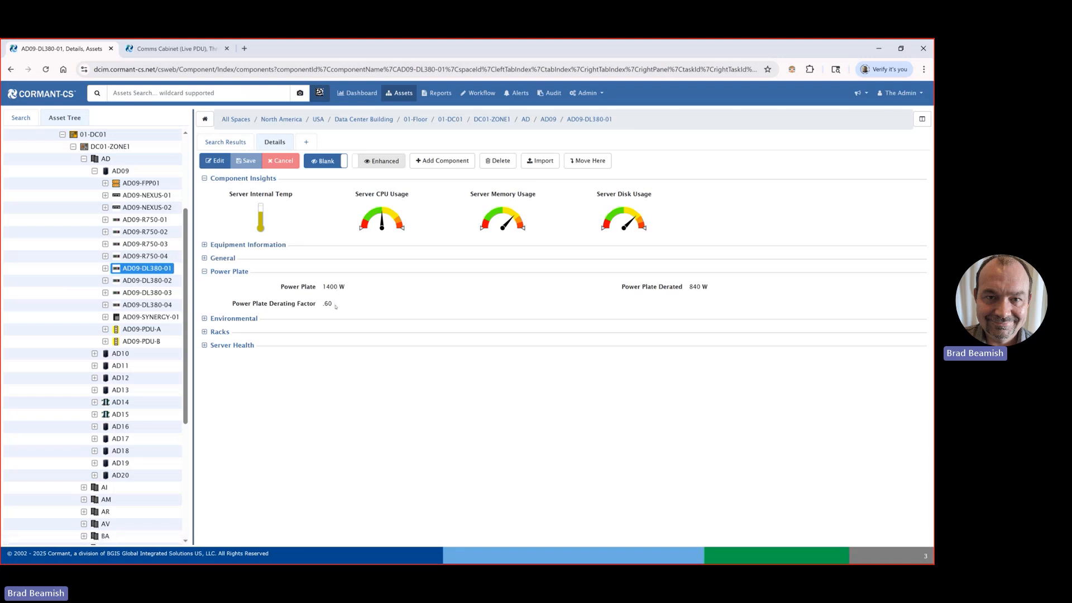
{"action": "left_click_drag", "start_coordinate": [712, 287], "coordinate": [672, 289]}
{"action": "left_click", "coordinate": [653, 289]}
Step: Examine the rack power values and general details of cabinet AD09, including its derated rack power
{"action": "left_click", "coordinate": [120, 171]}
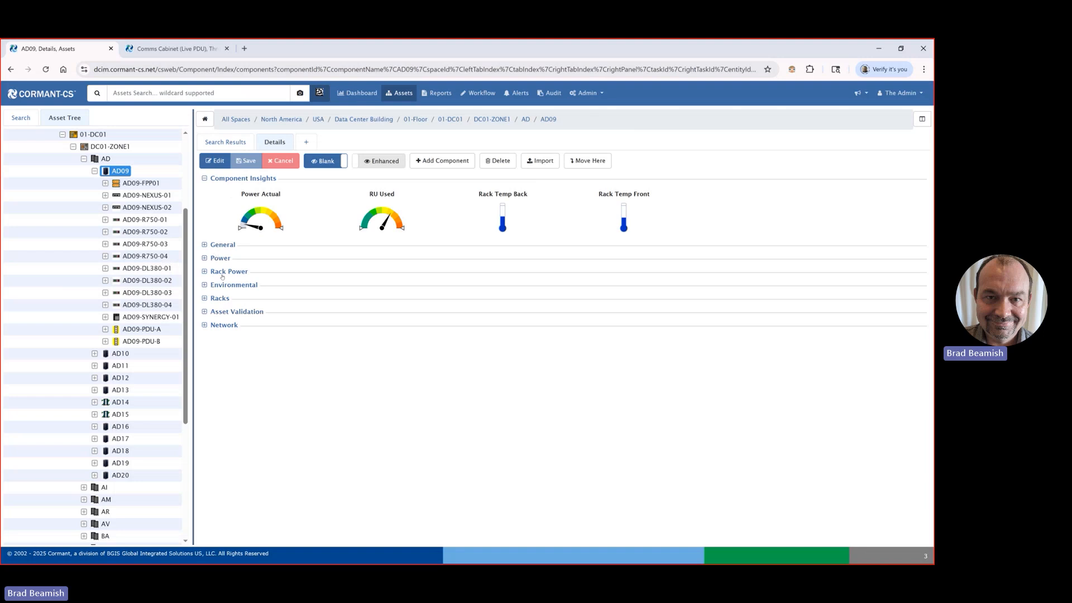
{"action": "left_click", "coordinate": [223, 272]}
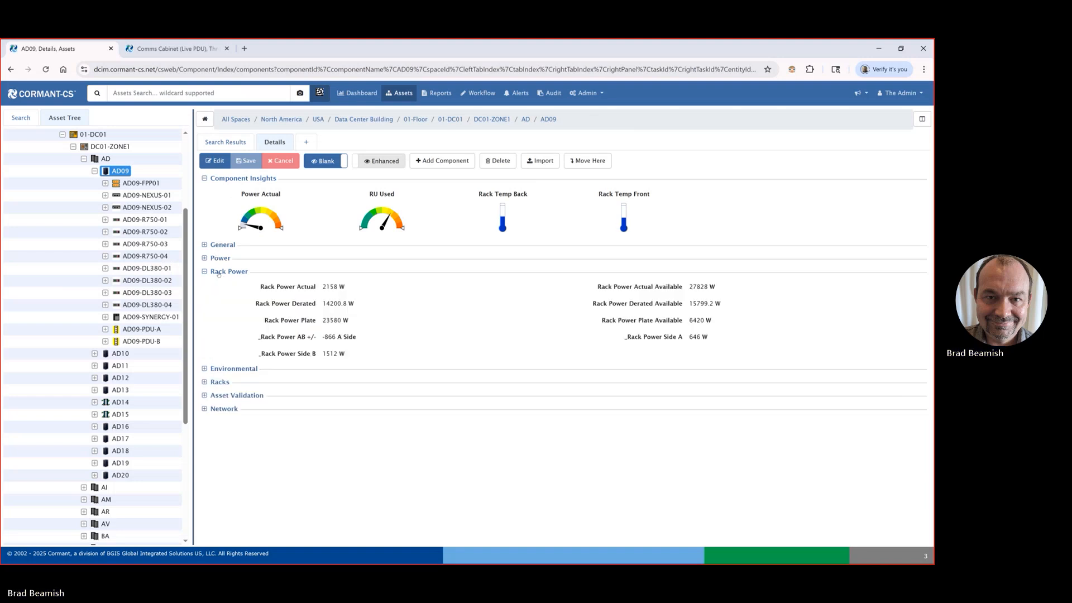
{"action": "left_click_drag", "start_coordinate": [258, 305], "coordinate": [356, 308]}
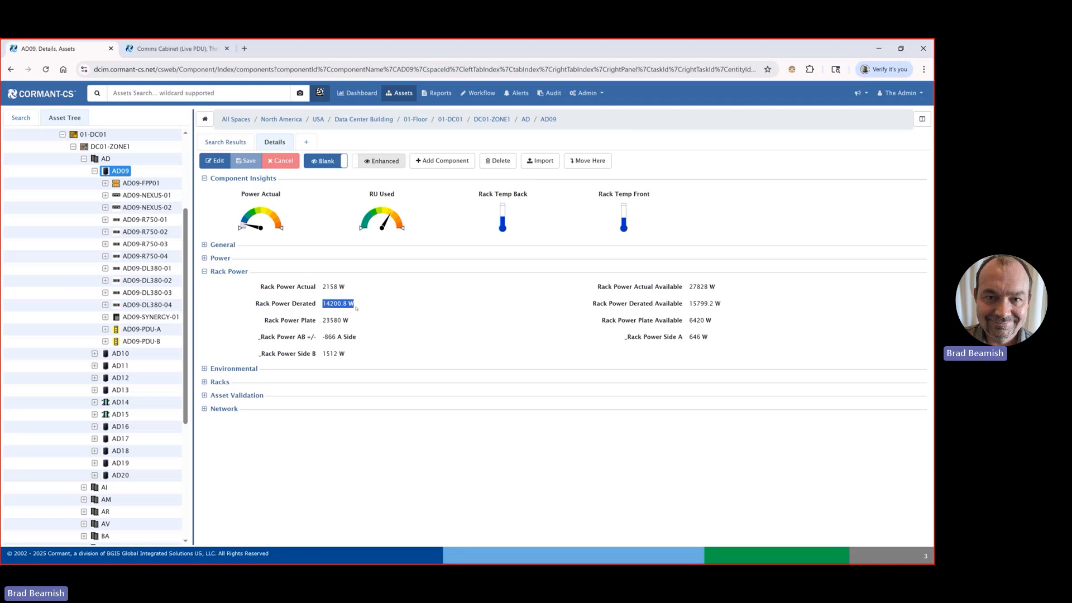
{"action": "left_click", "coordinate": [368, 335]}
{"action": "left_click", "coordinate": [222, 245]}
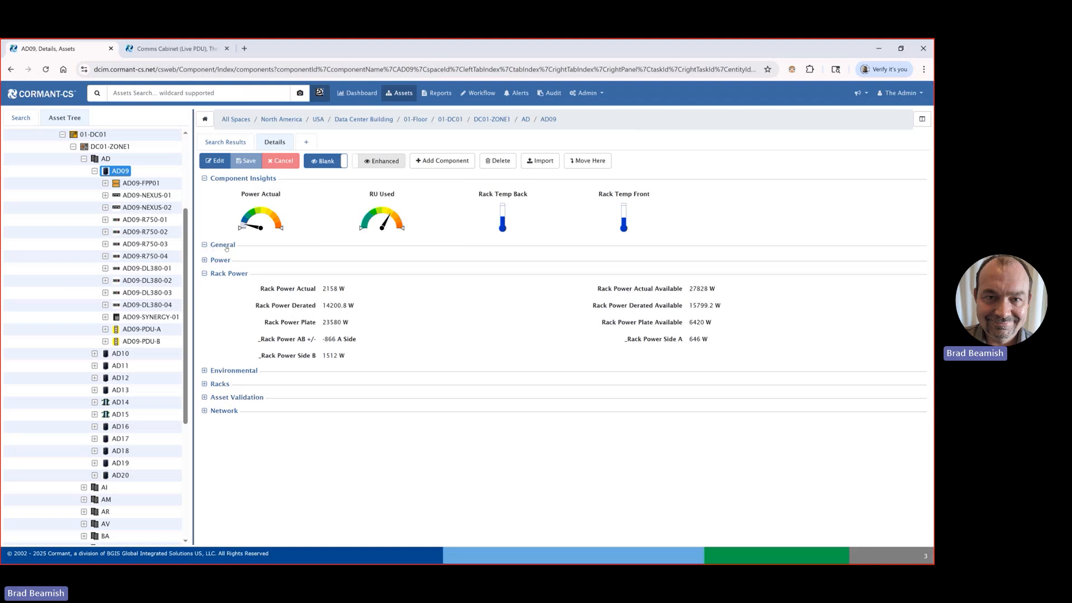
Step: Search the component attributes in the administration configuration for "derat"
{"action": "left_click", "coordinate": [587, 93]}
{"action": "left_click", "coordinate": [591, 126]}
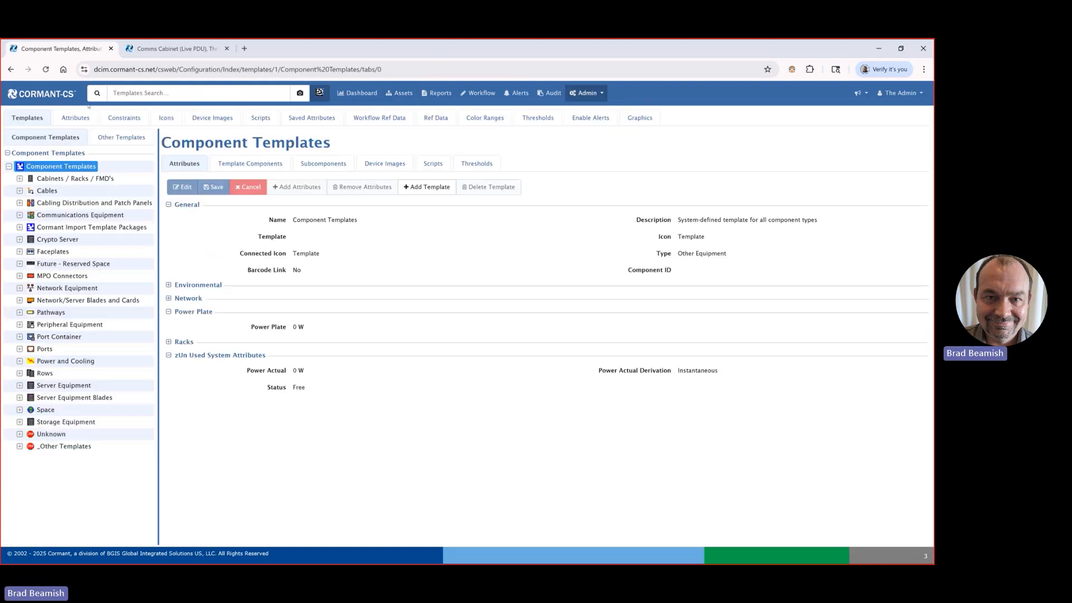
{"action": "left_click", "coordinate": [78, 118]}
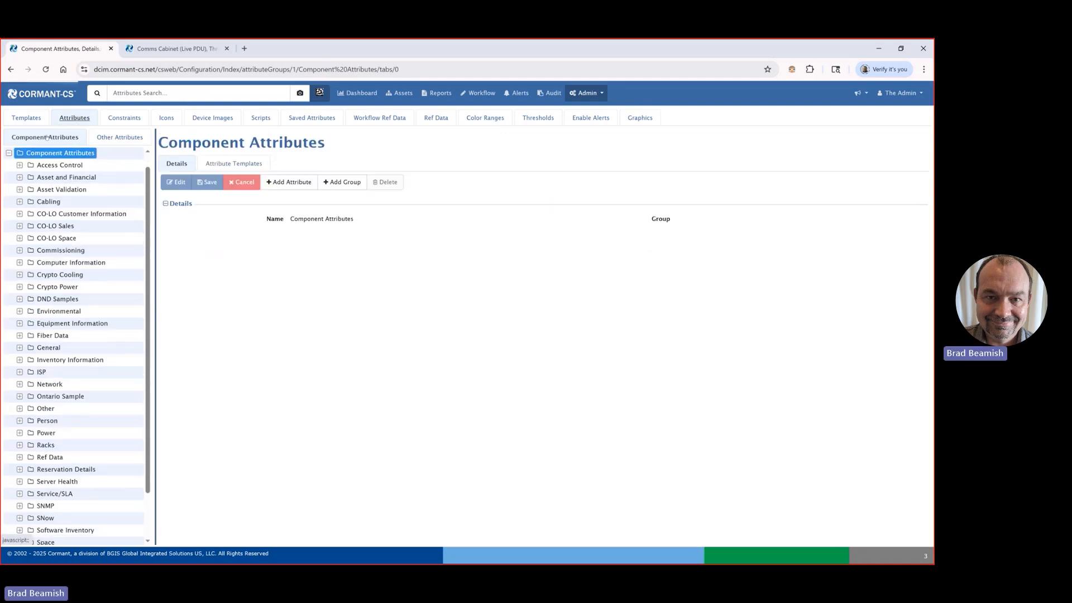
{"action": "scroll", "coordinate": [51, 238], "scroll_direction": "down", "scroll_amount": 2}
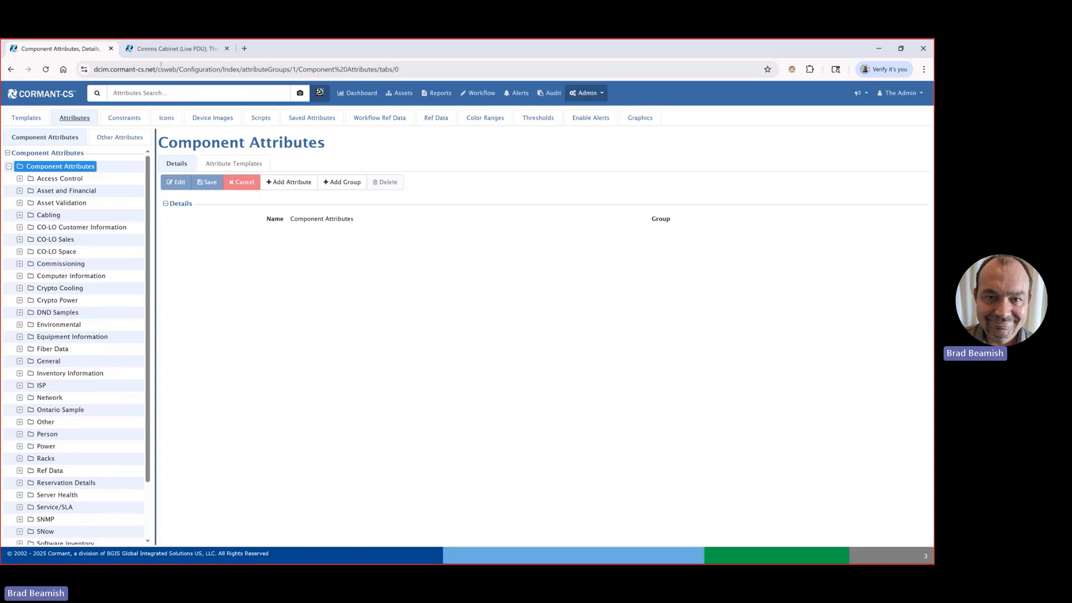
{"action": "left_click", "coordinate": [168, 93]}
{"action": "type", "text": "derat"}
{"action": "key", "text": "Return"}
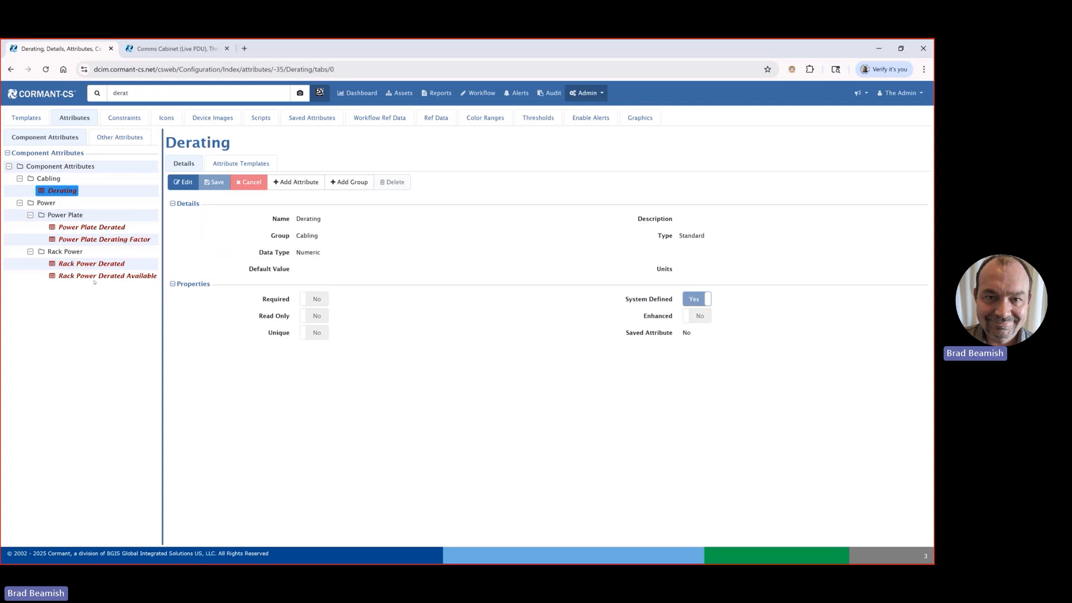
Step: Set the units of the Power Plate Derating Factor attribute to % and save the attribute
{"action": "left_click", "coordinate": [99, 240]}
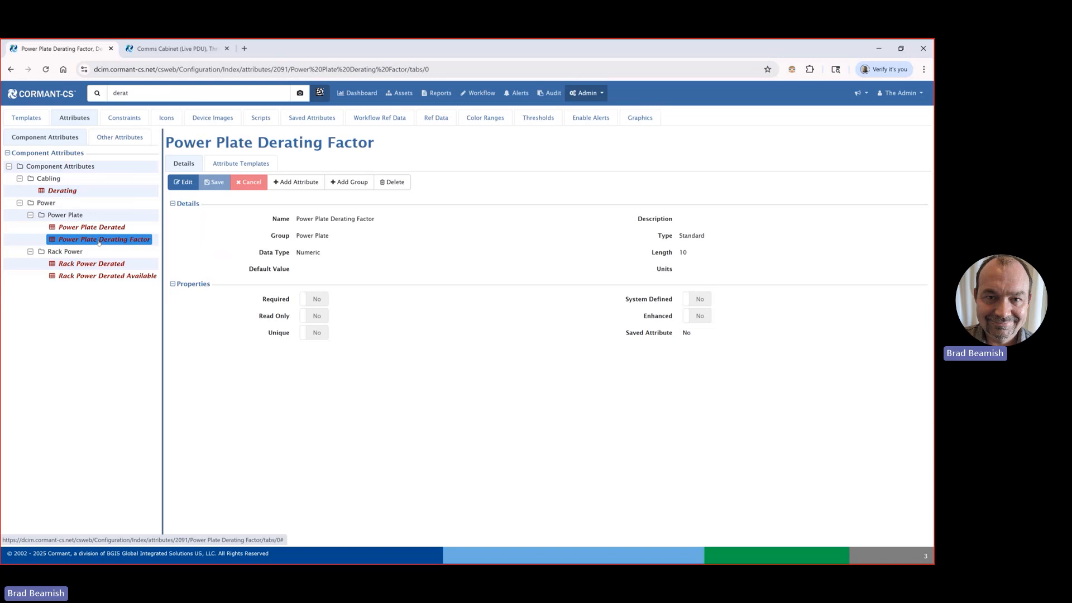
{"action": "left_click", "coordinate": [179, 182]}
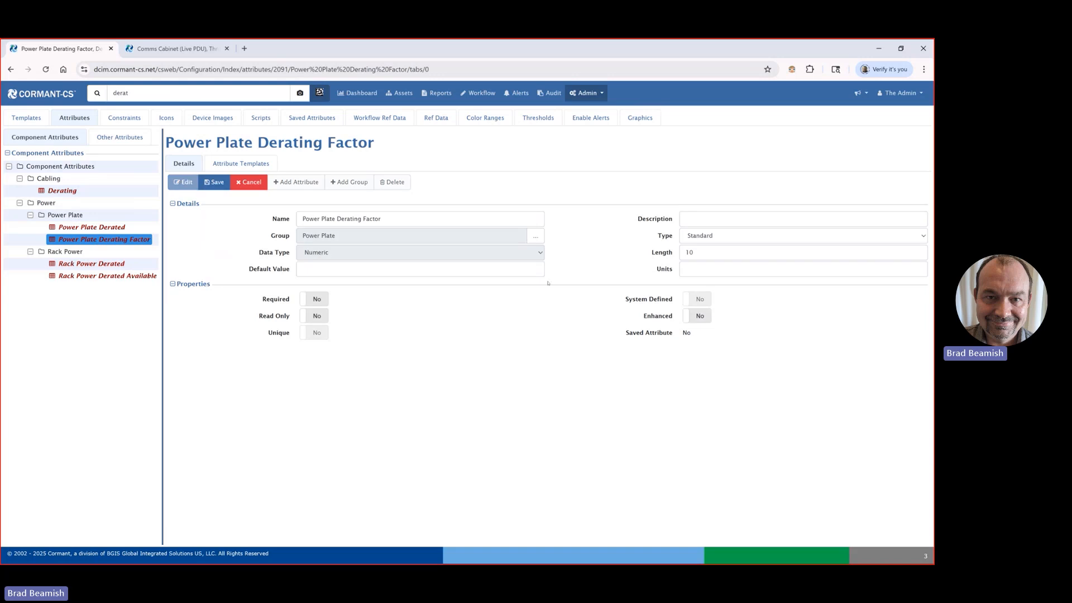
{"action": "left_click", "coordinate": [713, 257]}
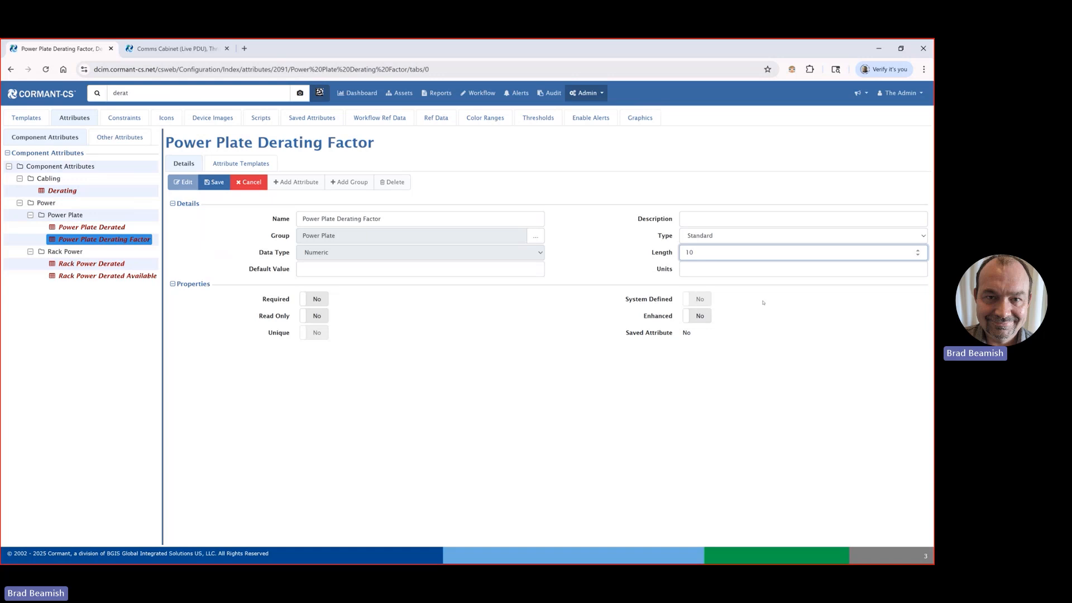
{"action": "left_click", "coordinate": [719, 272]}
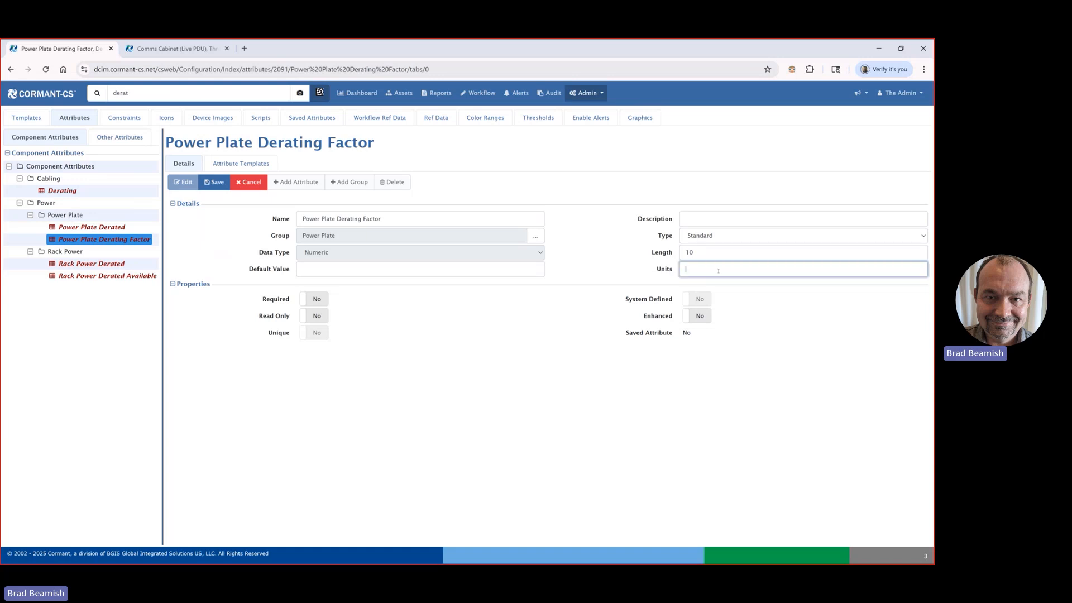
{"action": "type", "text": "%"}
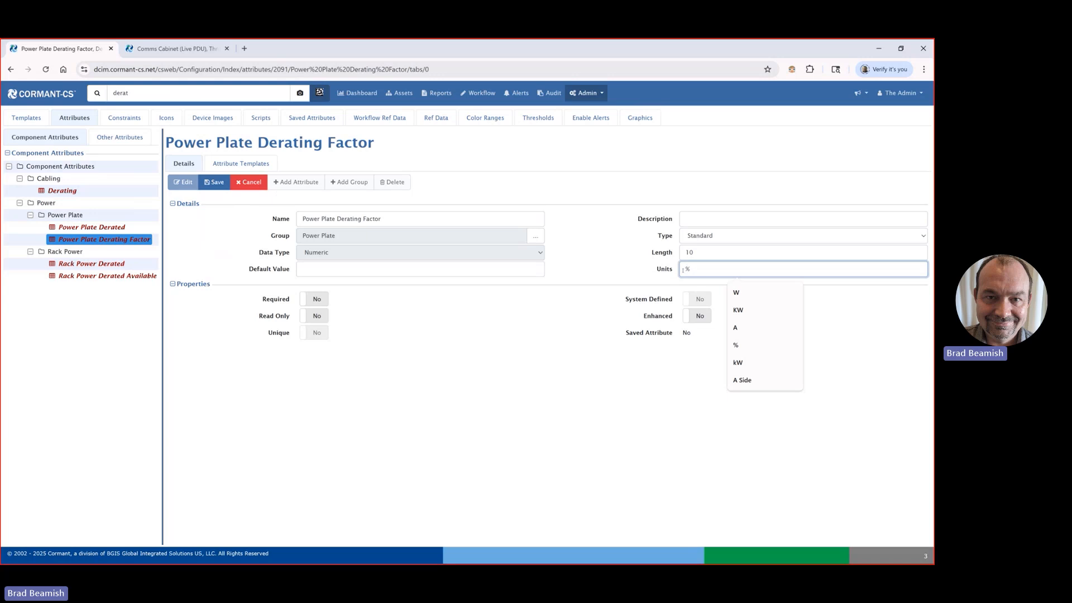
{"action": "left_click", "coordinate": [214, 182]}
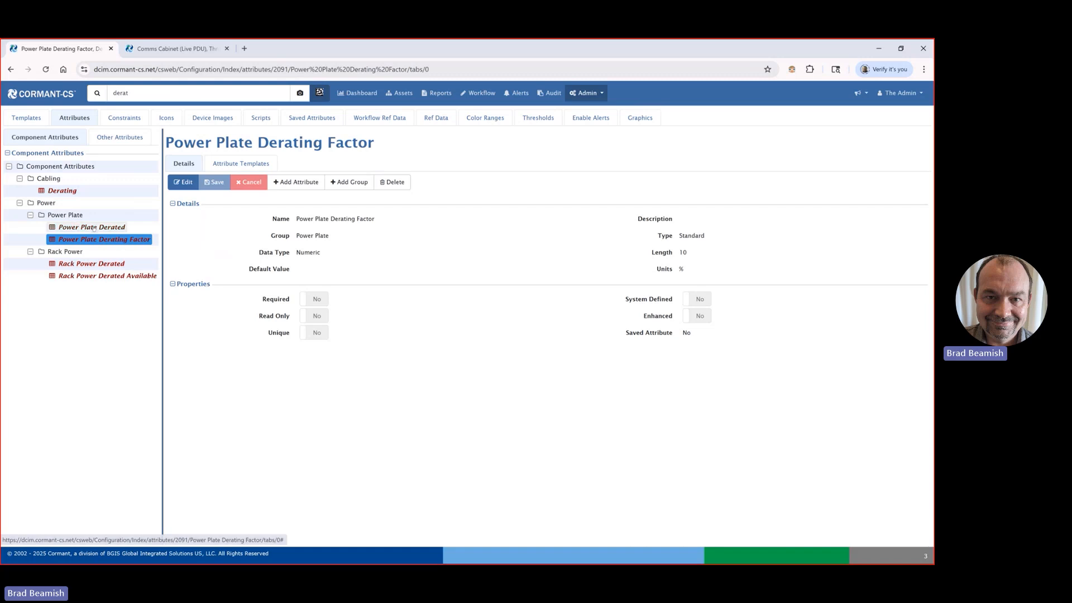
Step: Open the Power Plate Derated attribute for editing and review its type, units and available calculation types
{"action": "left_click", "coordinate": [94, 228]}
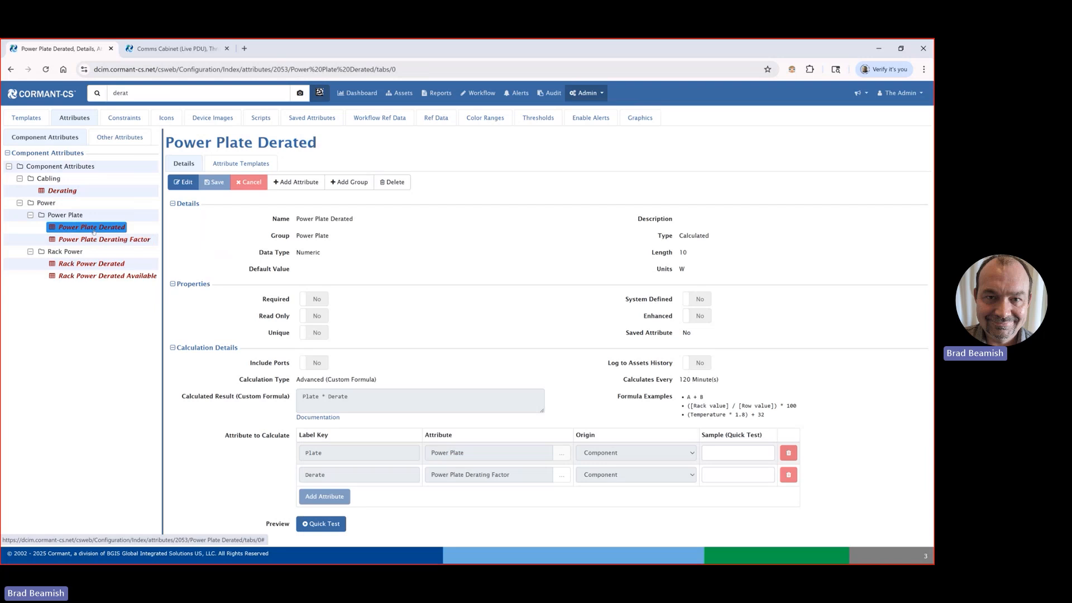
{"action": "left_click", "coordinate": [185, 185]}
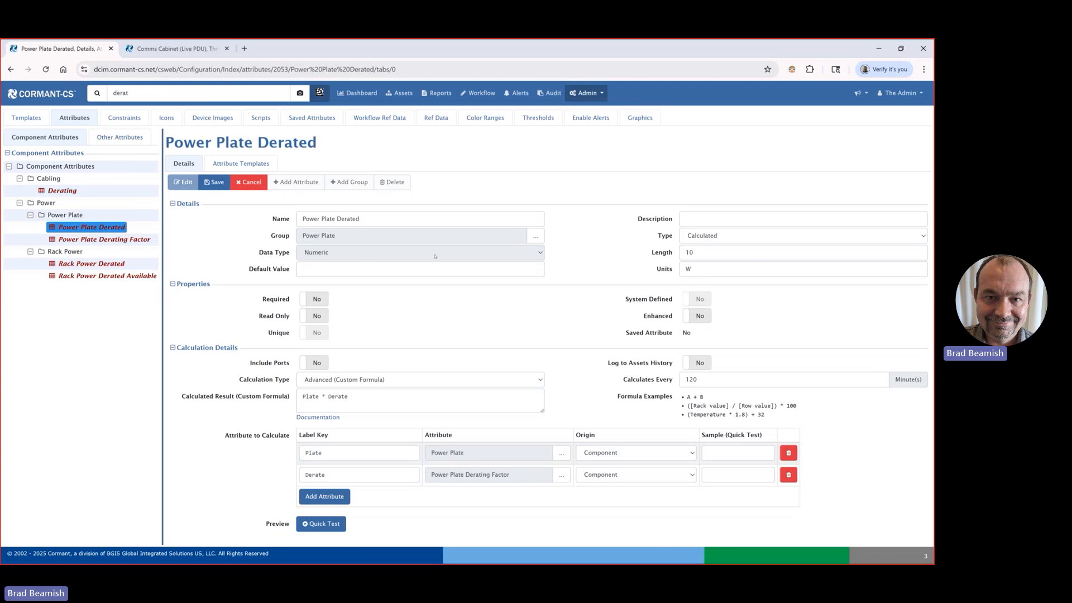
{"action": "left_click", "coordinate": [725, 235]}
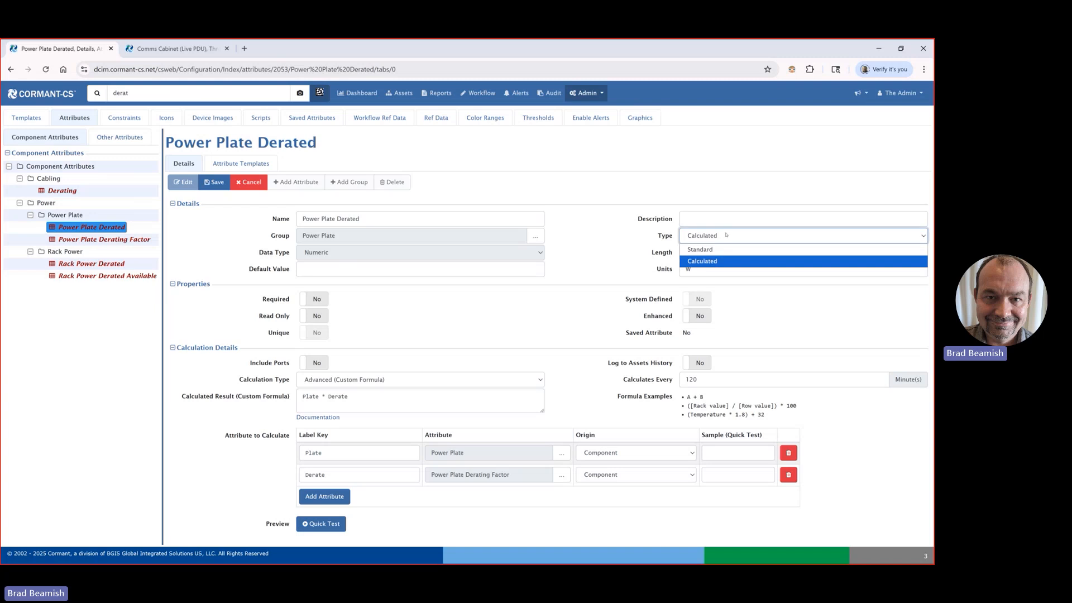
{"action": "left_click", "coordinate": [727, 235]}
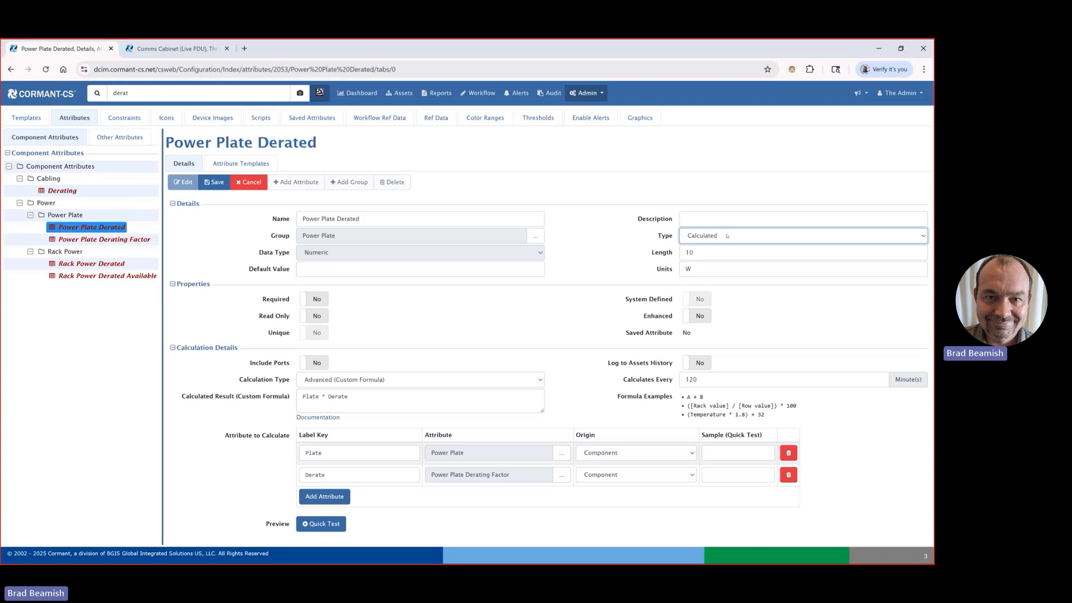
{"action": "left_click", "coordinate": [712, 270]}
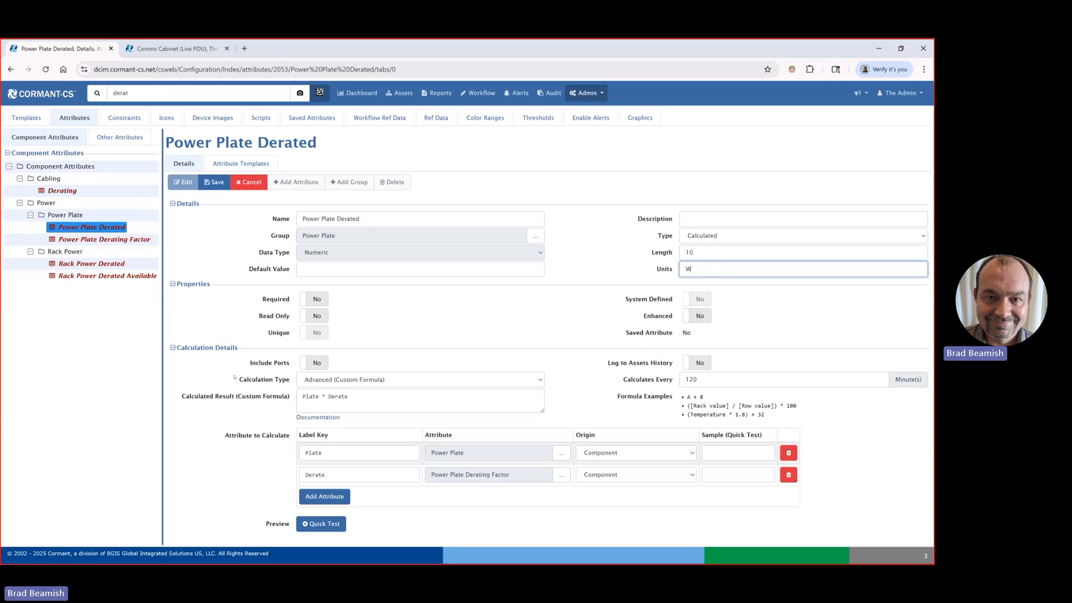
{"action": "left_click", "coordinate": [349, 380]}
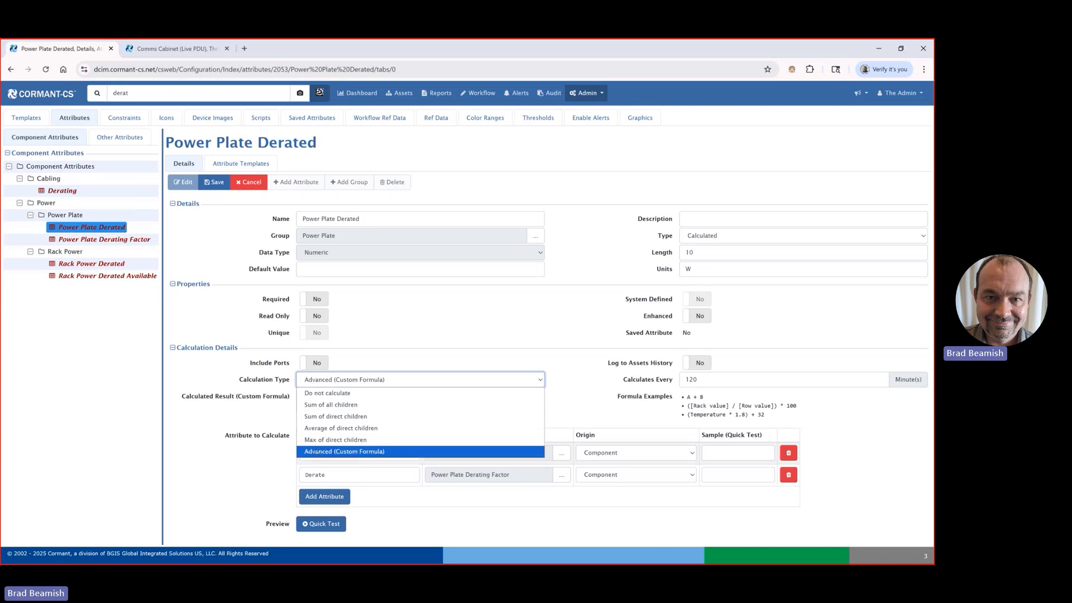
{"action": "left_click", "coordinate": [302, 451]}
{"action": "left_click", "coordinate": [603, 399]}
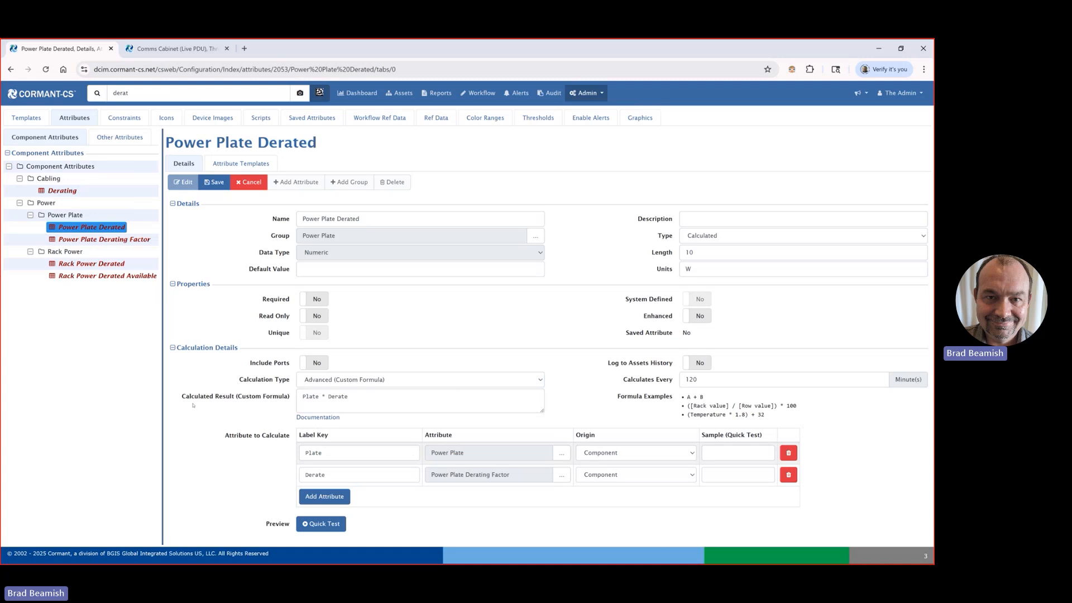
Step: Examine the Power Plate Derated attribute's custom formula, its calculation interval and the list of attributes to calculate
{"action": "left_click_drag", "start_coordinate": [177, 400], "coordinate": [359, 400]}
{"action": "left_click", "coordinate": [309, 400]}
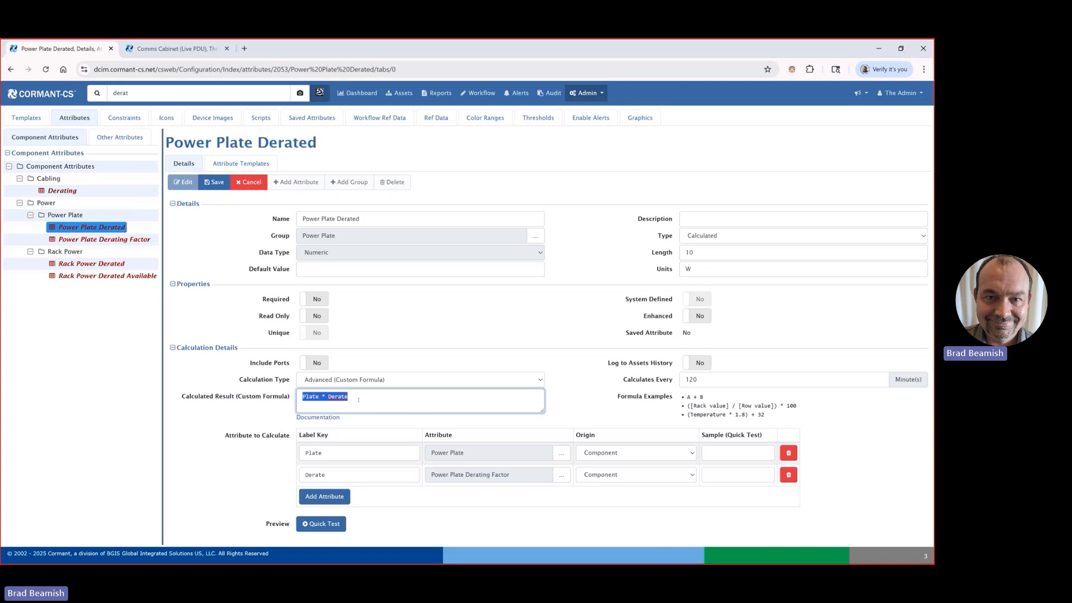
{"action": "left_click", "coordinate": [597, 413]}
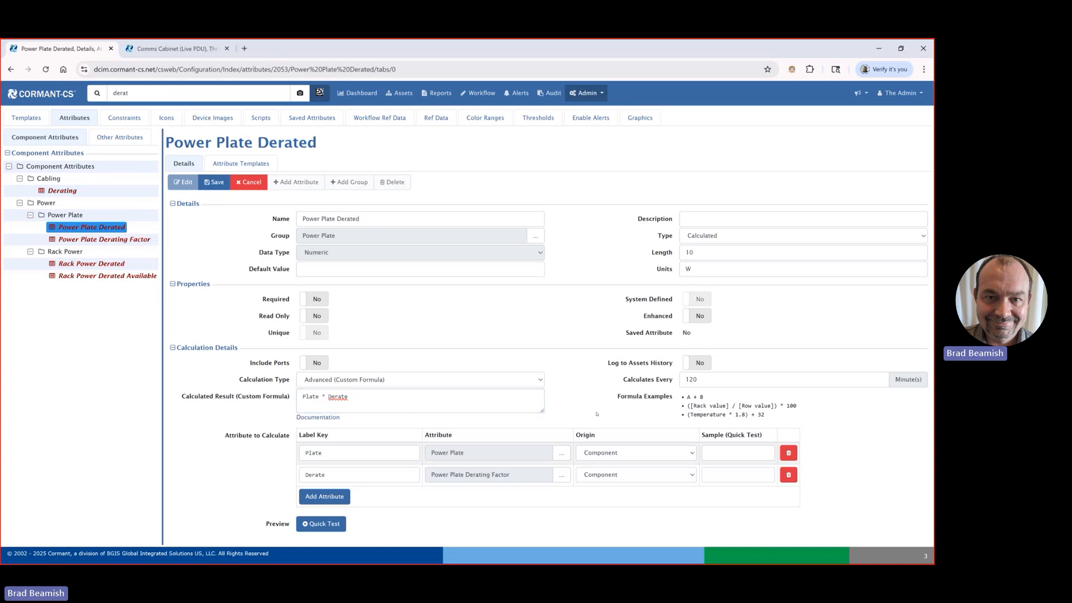
{"action": "left_click_drag", "start_coordinate": [701, 381], "coordinate": [681, 381]}
{"action": "left_click_drag", "start_coordinate": [379, 402], "coordinate": [293, 402]}
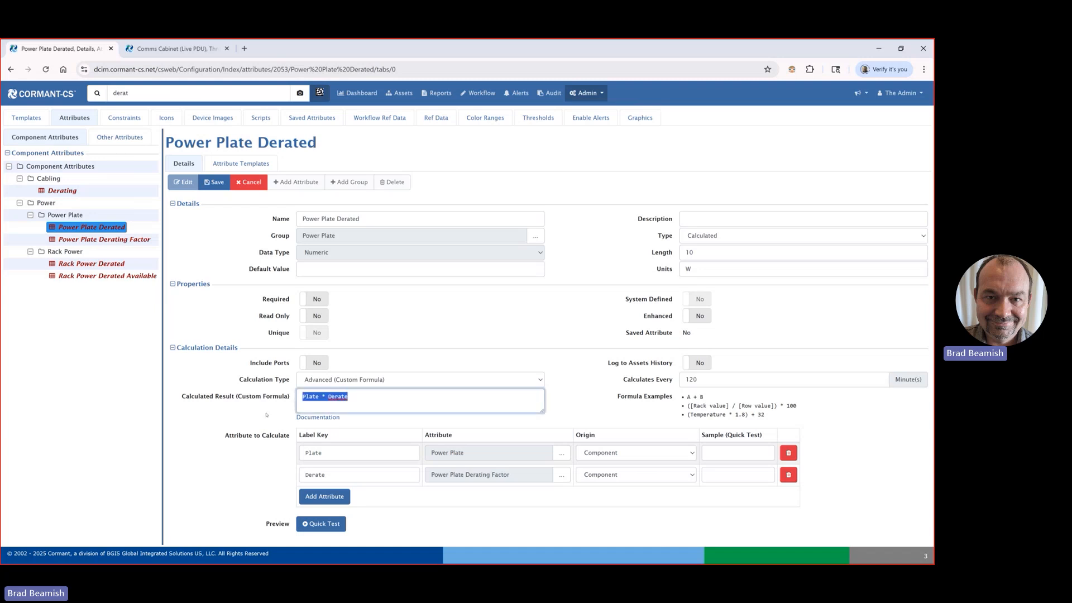
{"action": "left_click", "coordinate": [308, 400]}
{"action": "left_click", "coordinate": [219, 442]}
{"action": "left_click_drag", "start_coordinate": [232, 440], "coordinate": [290, 441]}
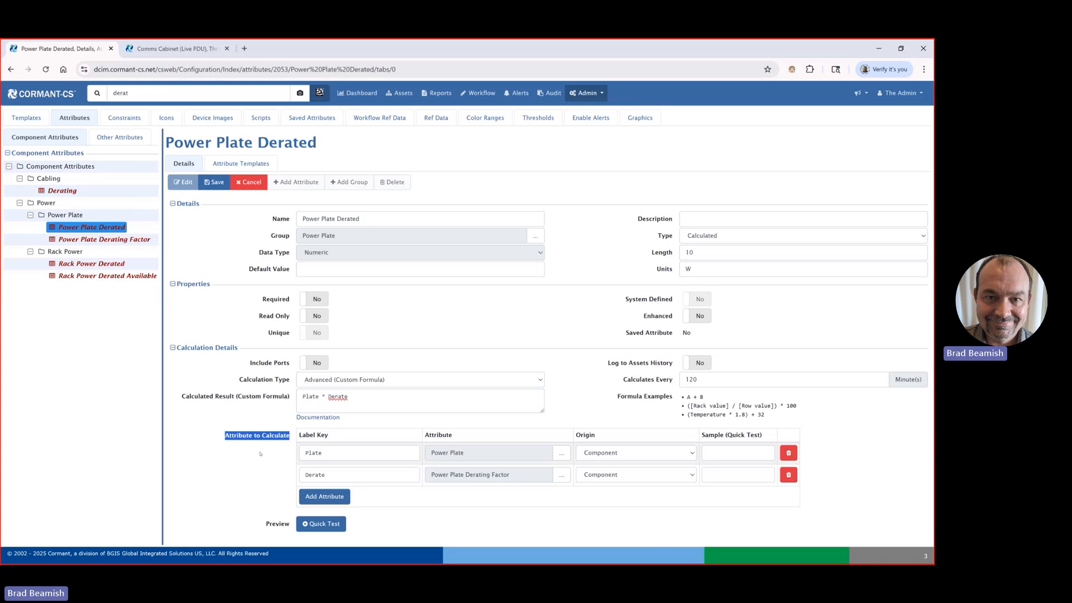
Step: Review the Plate and Derate label keys of the calculated attributes and the origin options for Power Plate
{"action": "left_click", "coordinate": [331, 454]}
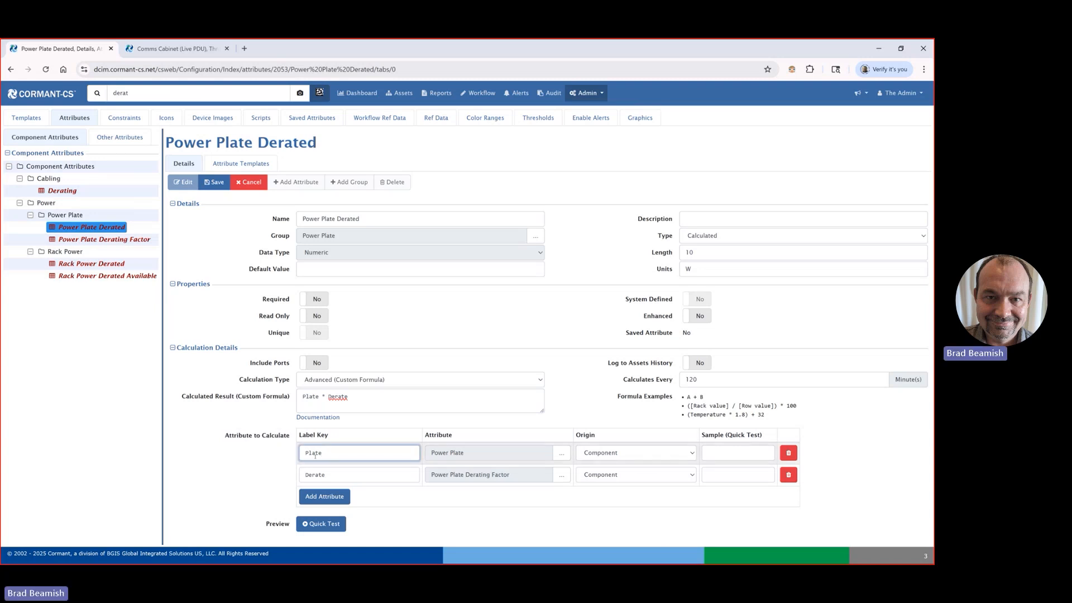
{"action": "left_click", "coordinate": [325, 474]}
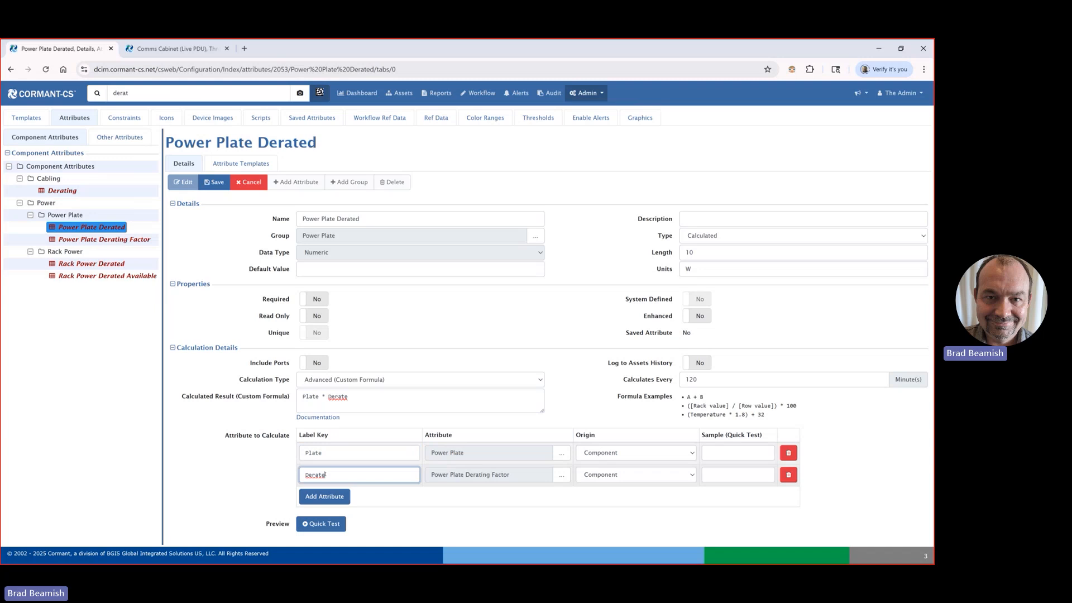
{"action": "left_click", "coordinate": [323, 452]}
{"action": "left_click_drag", "start_coordinate": [324, 453], "coordinate": [281, 456]}
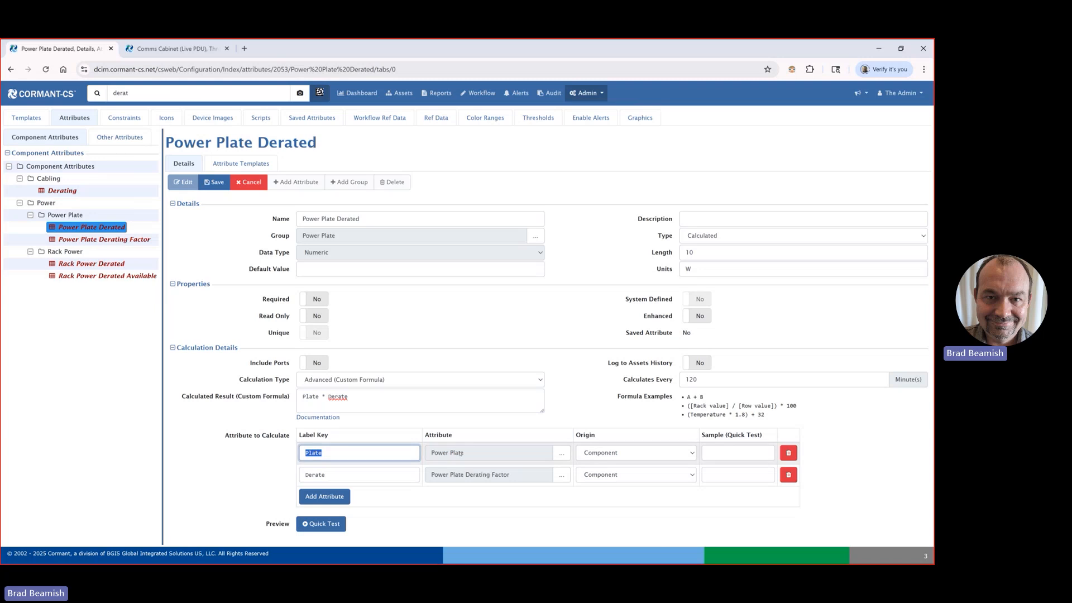
{"action": "left_click", "coordinate": [629, 456]}
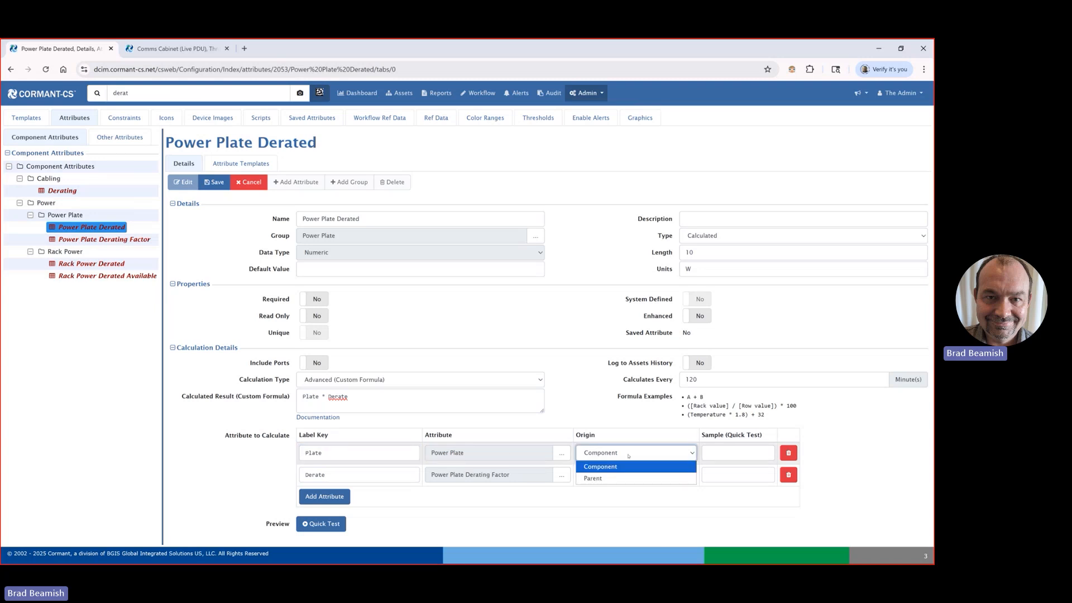
{"action": "left_click", "coordinate": [629, 456]}
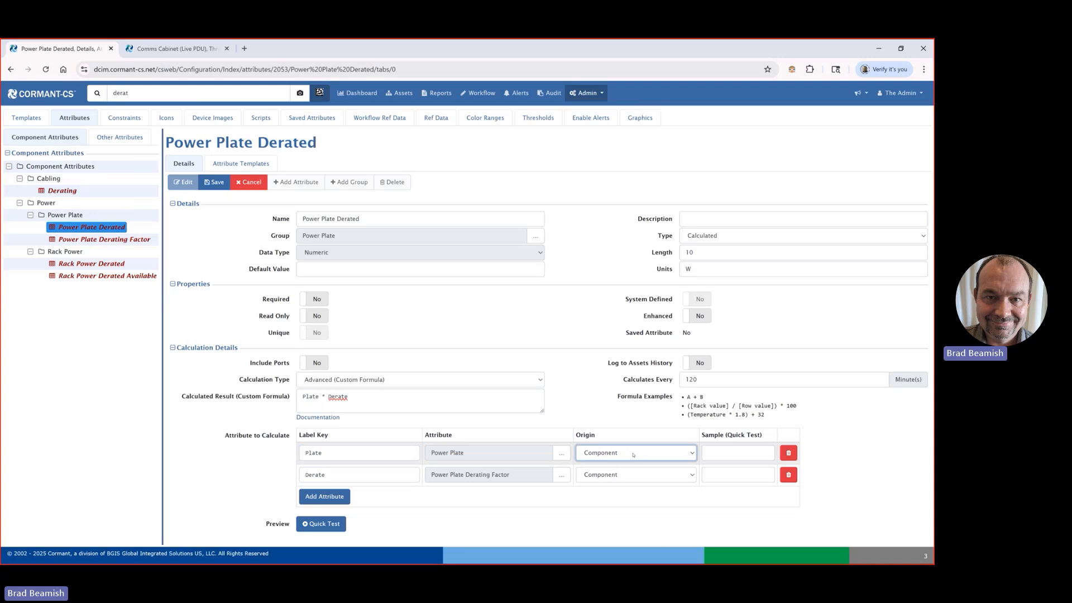
{"action": "left_click", "coordinate": [633, 455]}
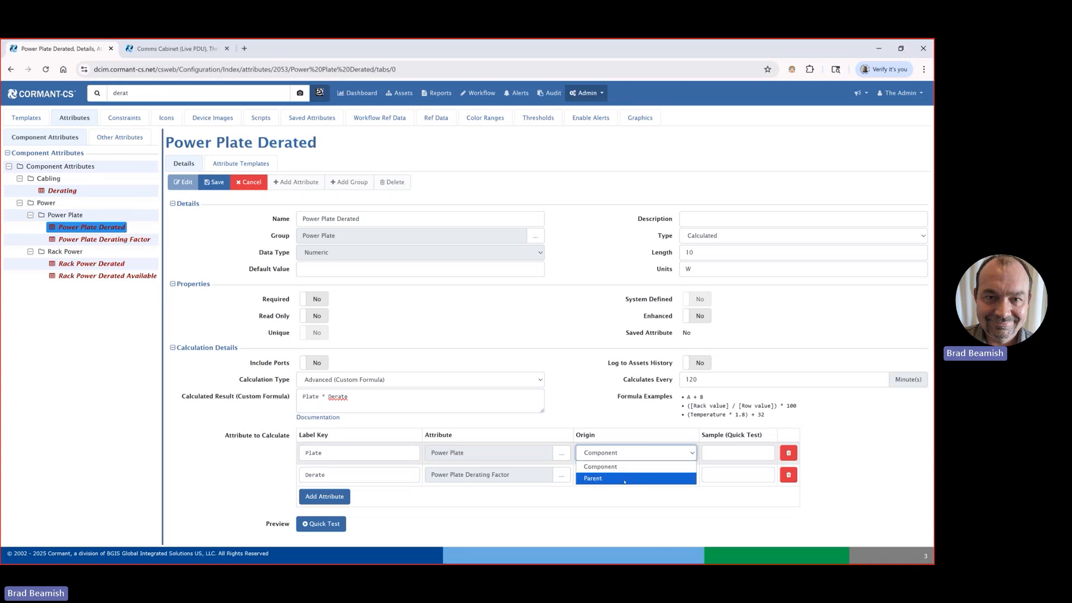
{"action": "left_click", "coordinate": [635, 452]}
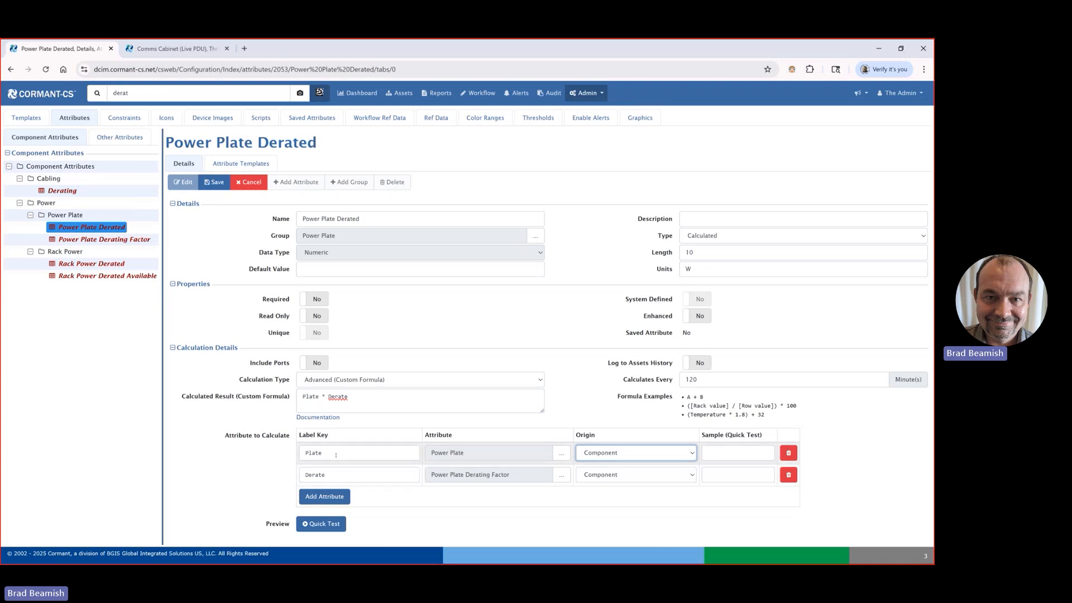
Step: Review the Power Plate and Power Plate Derating Factor entries used in the Power Plate Derated calculation
{"action": "left_click_drag", "start_coordinate": [476, 455], "coordinate": [418, 457]}
{"action": "left_click_drag", "start_coordinate": [330, 475], "coordinate": [298, 483]}
{"action": "left_click_drag", "start_coordinate": [508, 480], "coordinate": [423, 482]}
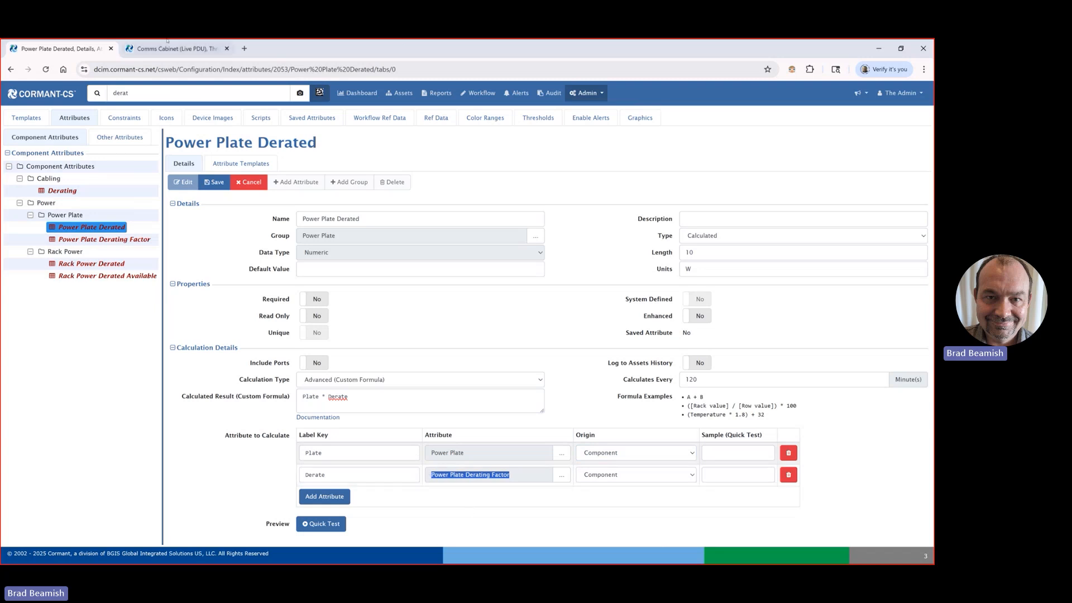
Step: Open the server AD09-R750-01 in the asset tree and examine its Power Plate, Power Plate Derating Factor and Power Plate Derated values
{"action": "left_click", "coordinate": [159, 49]}
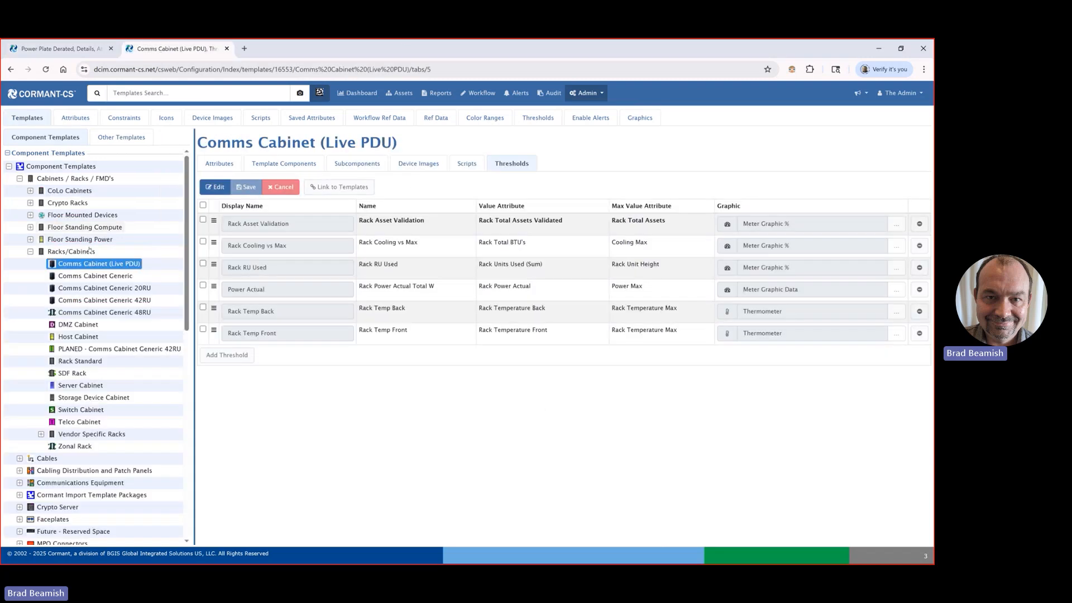
{"action": "left_click", "coordinate": [399, 92]}
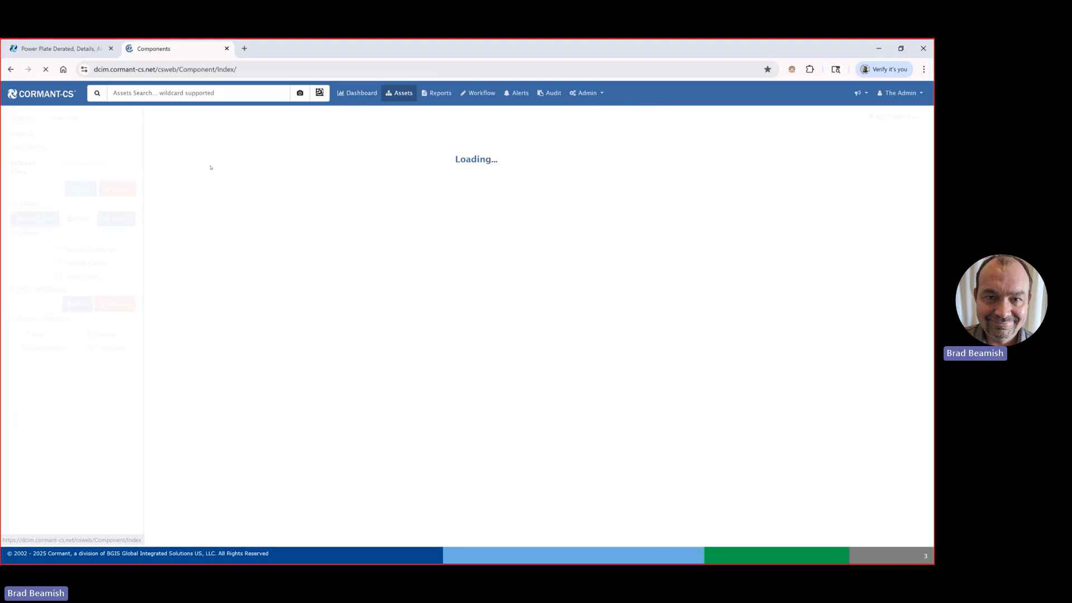
{"action": "left_click", "coordinate": [196, 140]}
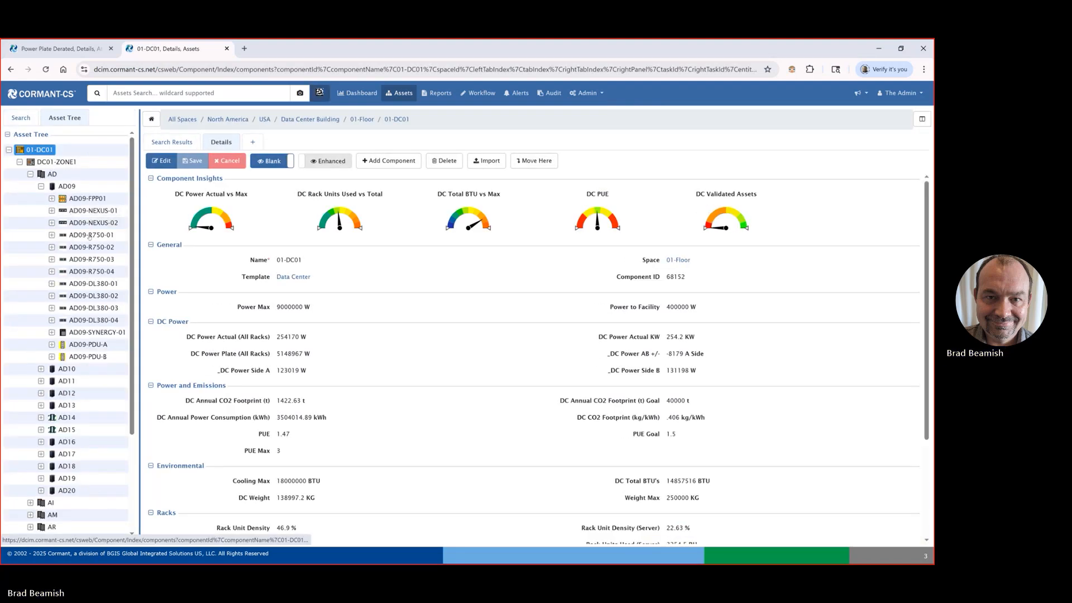
{"action": "left_click", "coordinate": [90, 235]}
{"action": "scroll", "coordinate": [247, 324], "scroll_direction": "down", "scroll_amount": 5}
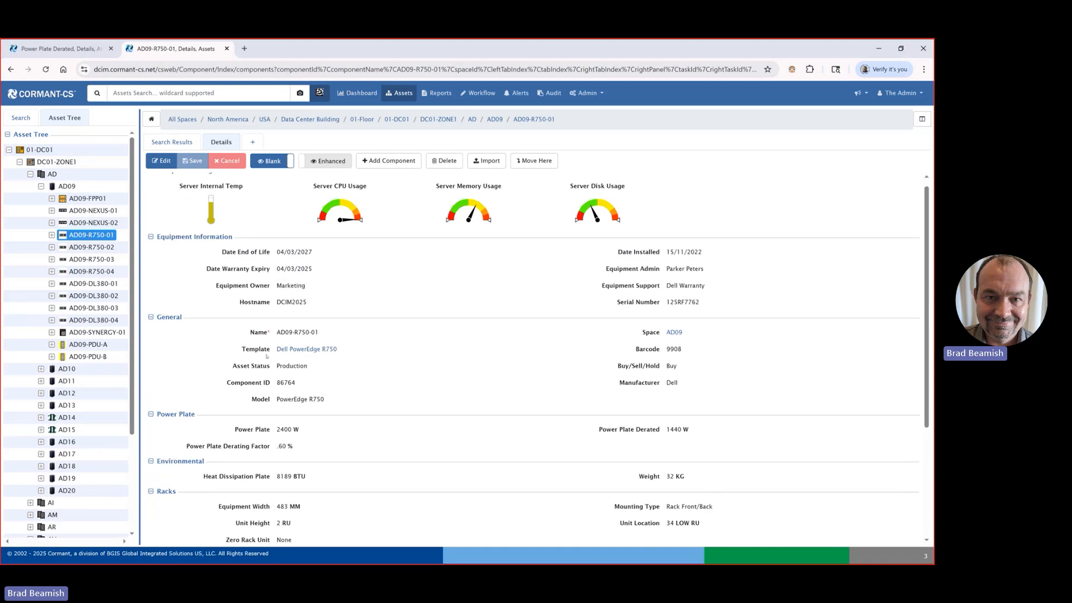
{"action": "left_click_drag", "start_coordinate": [234, 265], "coordinate": [303, 269]}
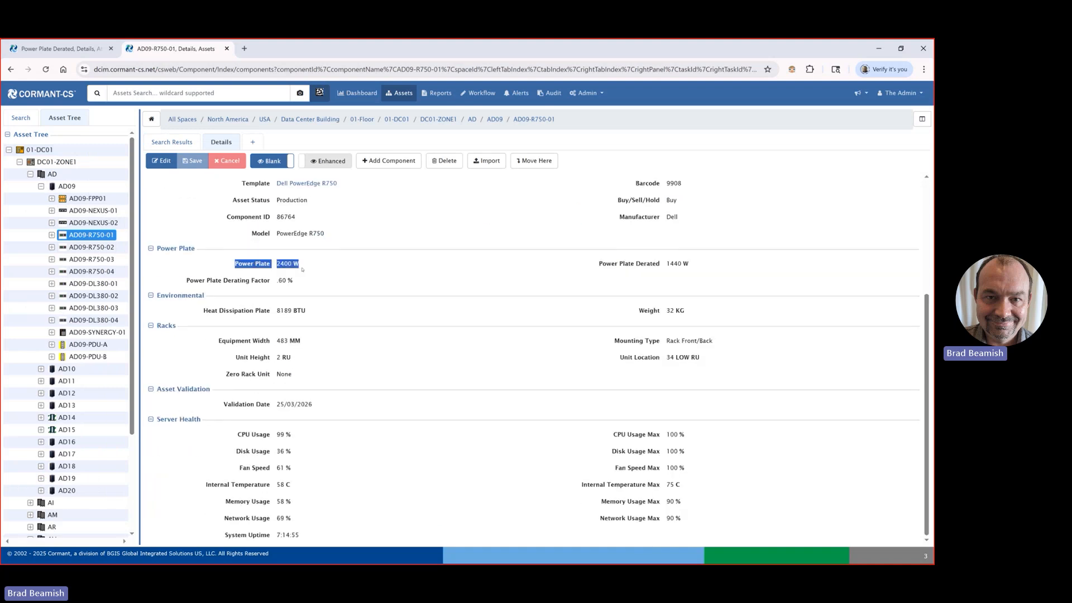
{"action": "left_click_drag", "start_coordinate": [180, 280], "coordinate": [297, 286]}
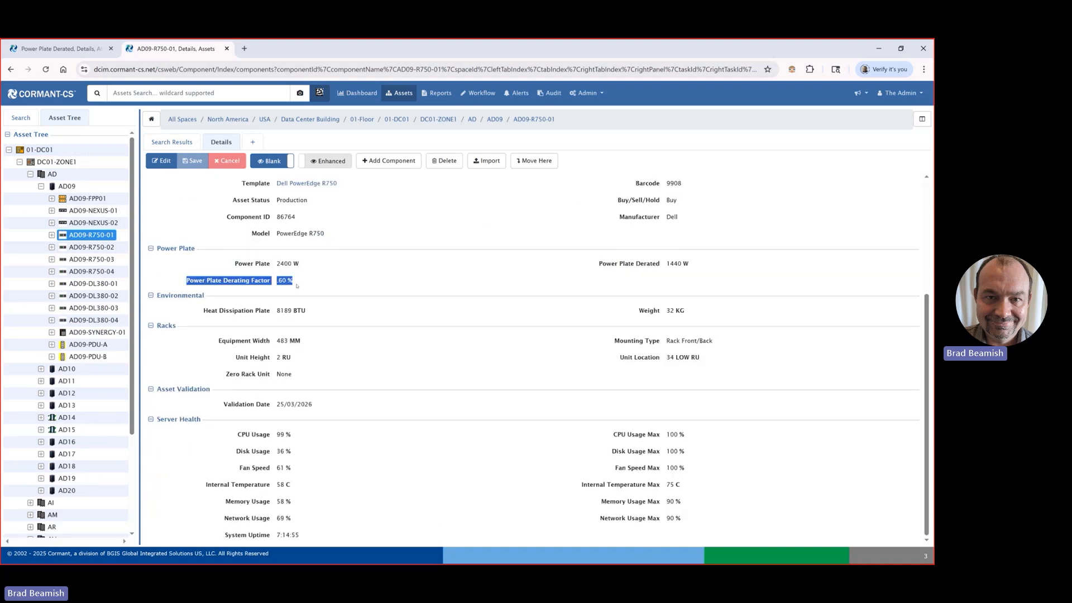
{"action": "left_click_drag", "start_coordinate": [597, 264], "coordinate": [664, 269]}
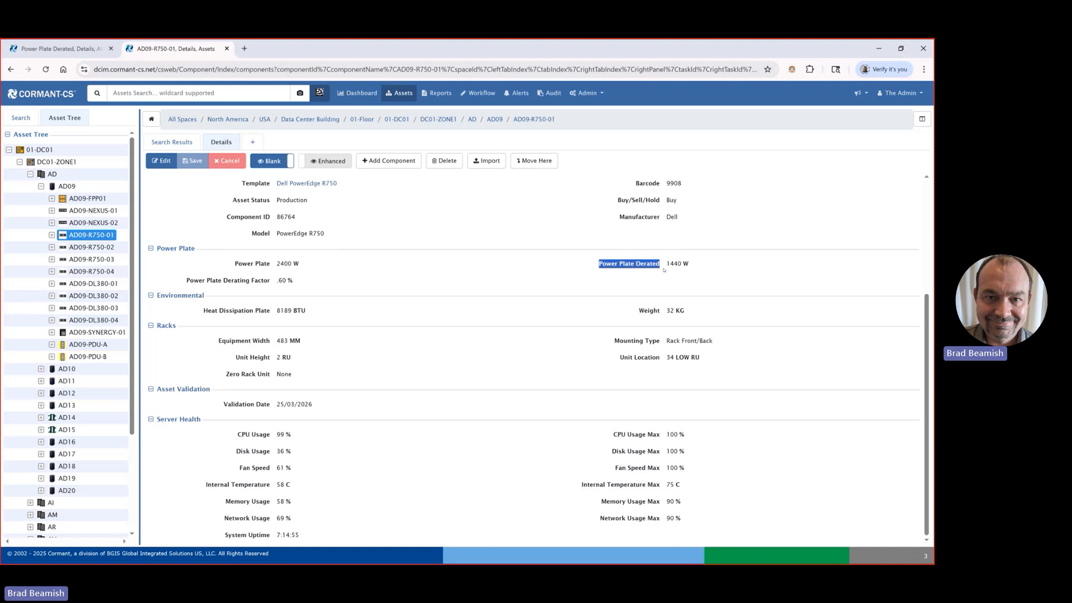
{"action": "left_click", "coordinate": [684, 266]}
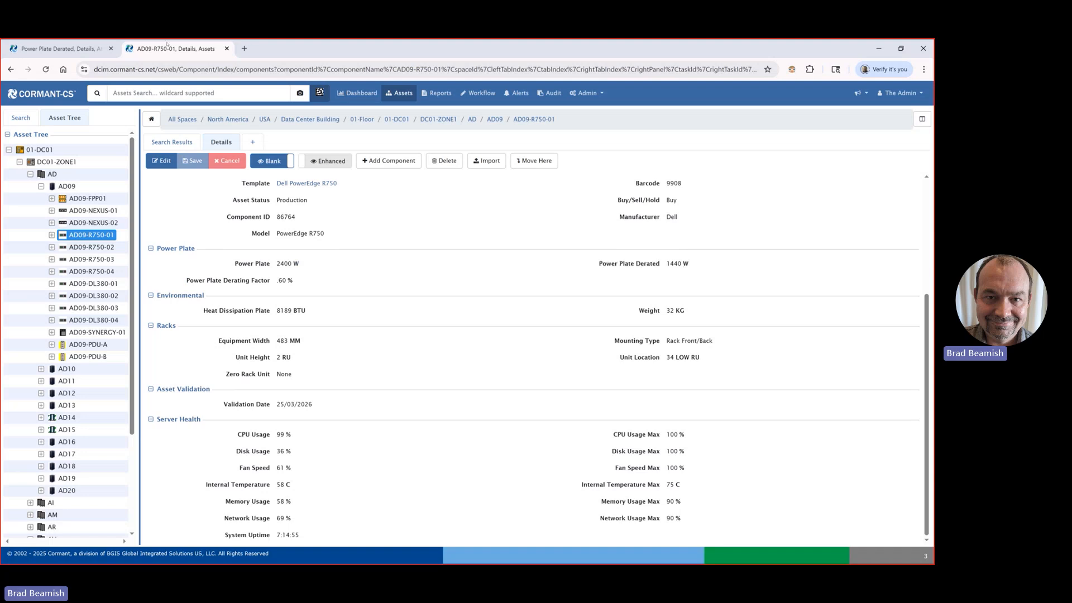
Step: Return to the Power Plate Derated attribute and compare its custom formula terms with the Plate and Derate label keys
{"action": "left_click", "coordinate": [82, 48]}
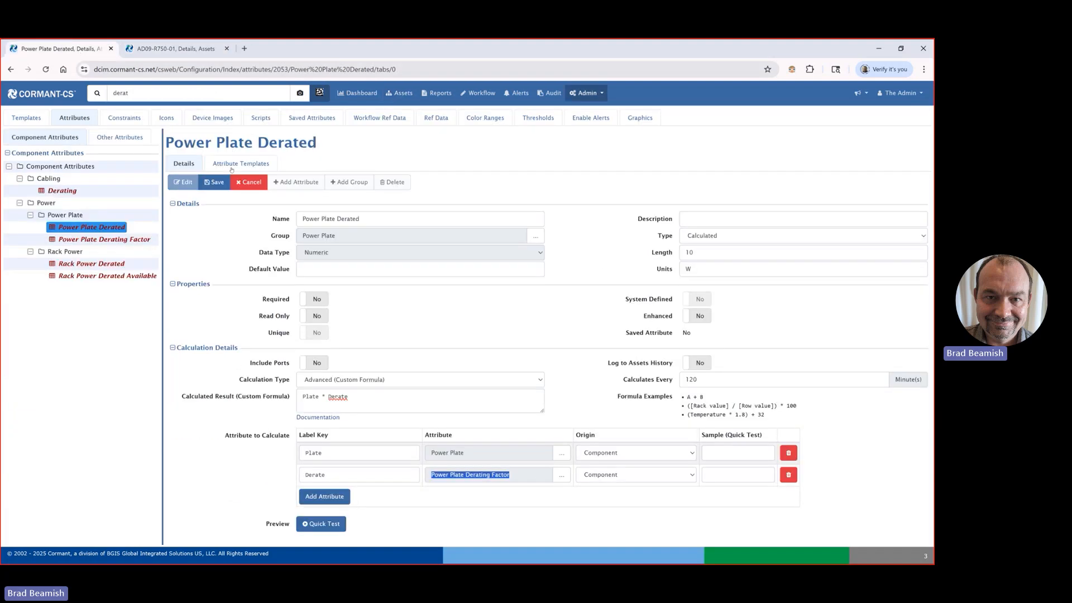
{"action": "left_click", "coordinate": [306, 396]}
{"action": "double_click", "coordinate": [338, 397]}
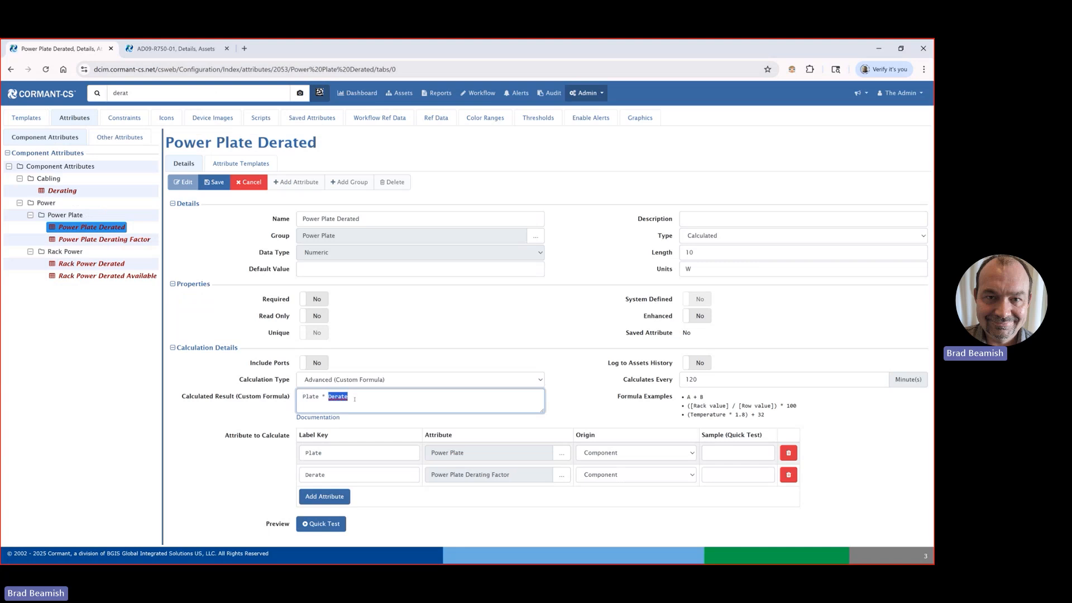
{"action": "left_click", "coordinate": [312, 397]}
{"action": "left_click", "coordinate": [325, 453]}
{"action": "left_click", "coordinate": [335, 474]}
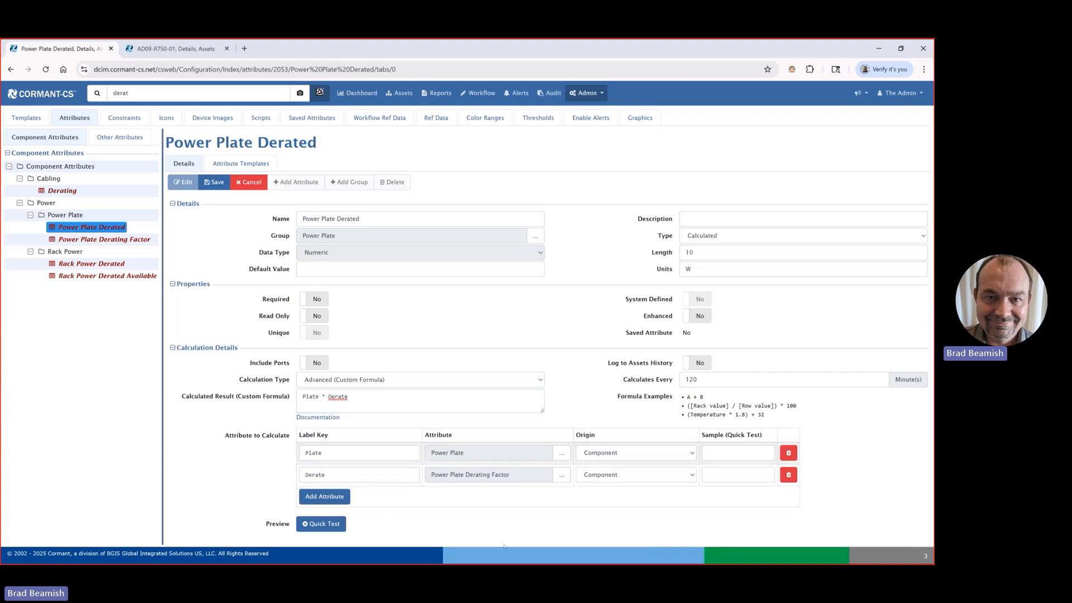
Step: Run a quick test of the Plate * Derate formula with sample values of 100 for Plate and .45 for Derate
{"action": "left_click", "coordinate": [743, 451]}
{"action": "type", "text": "100"}
{"action": "left_click", "coordinate": [736, 474]}
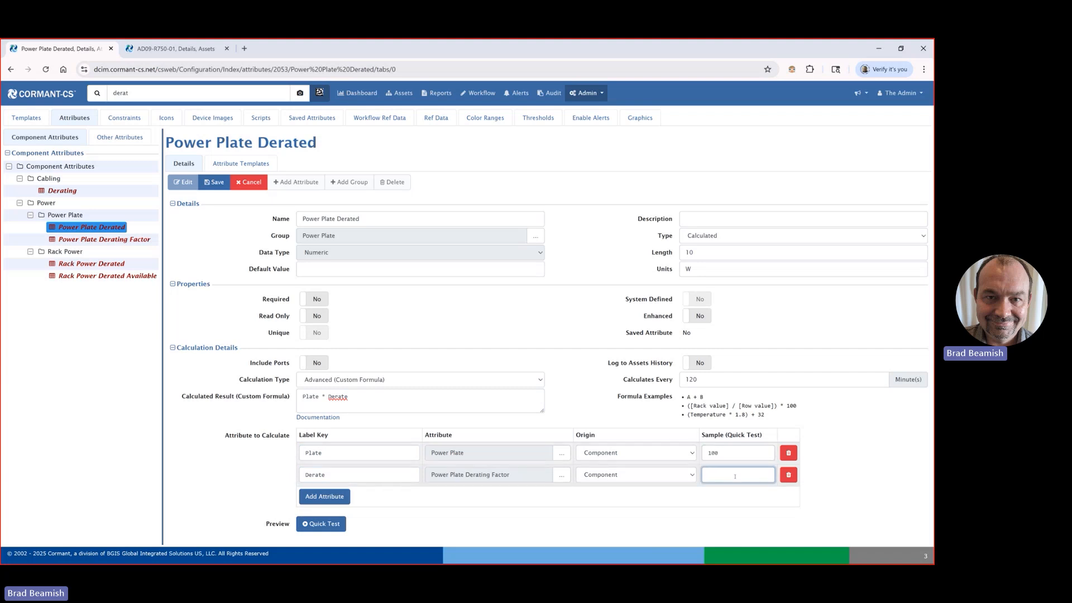
{"action": "type", "text": ".45"}
{"action": "left_click", "coordinate": [322, 524]}
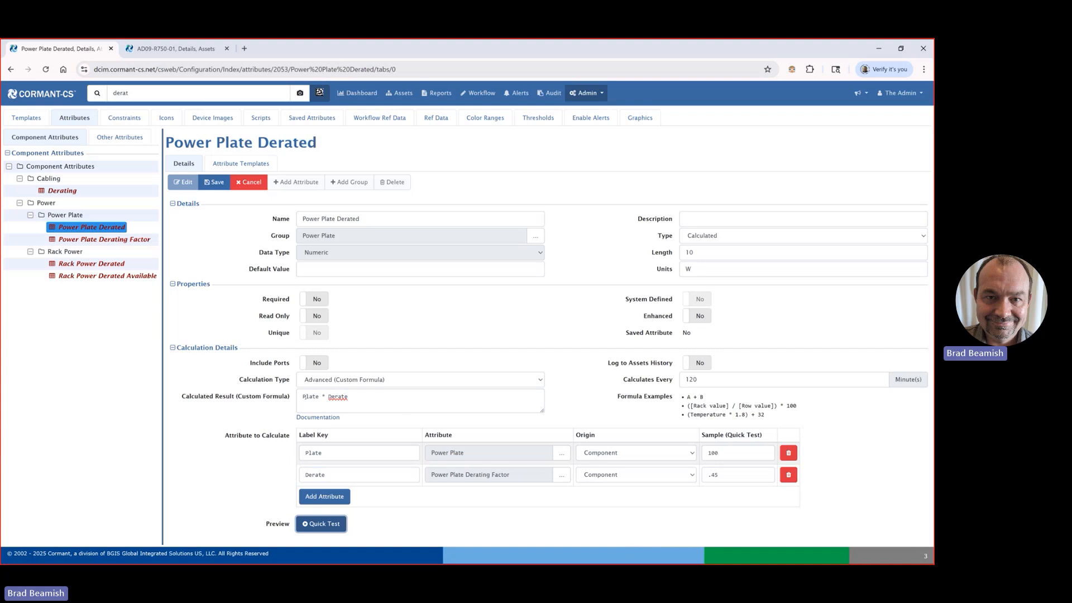
{"action": "double_click", "coordinate": [337, 398]}
{"action": "left_click", "coordinate": [423, 521]}
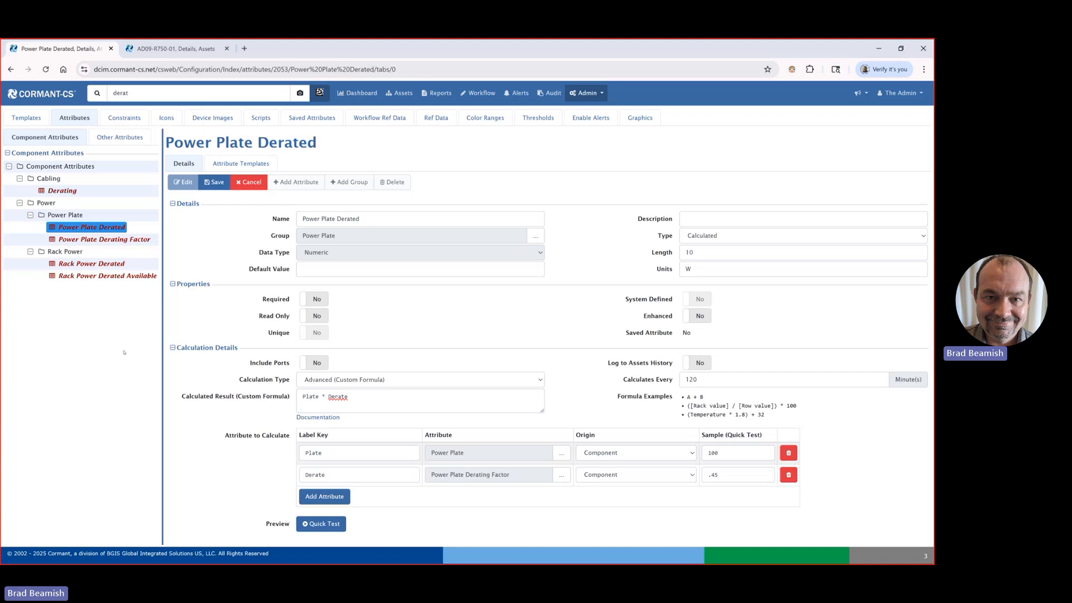
Step: Leave Power Plate Derated without saving and review the calculation type and source attribute of Rack Power Derated in edit mode, cancelling the edit
{"action": "left_click", "coordinate": [101, 276]}
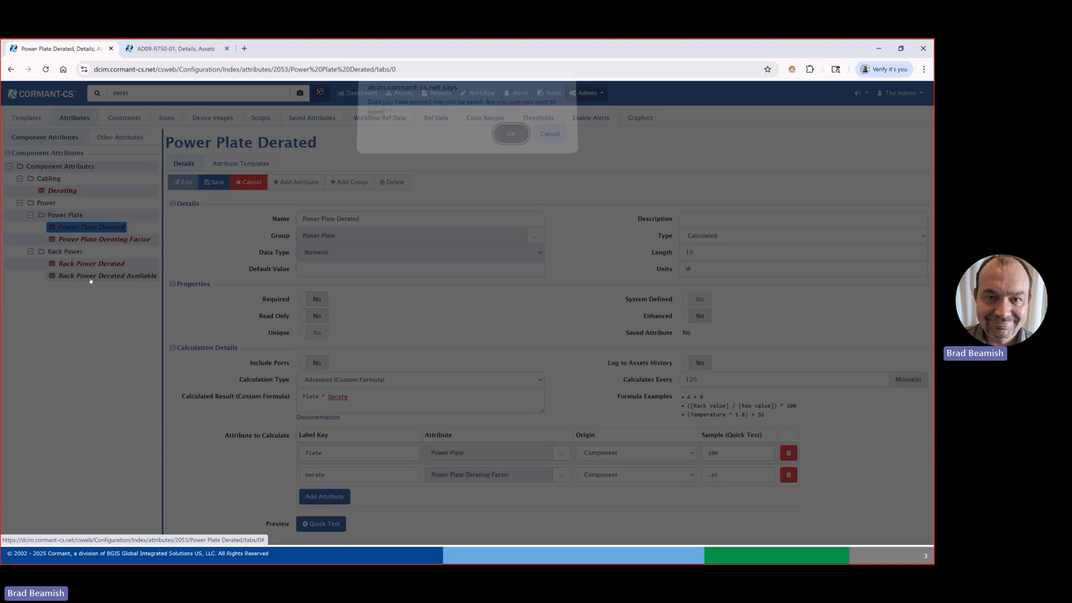
{"action": "key", "text": "Return"}
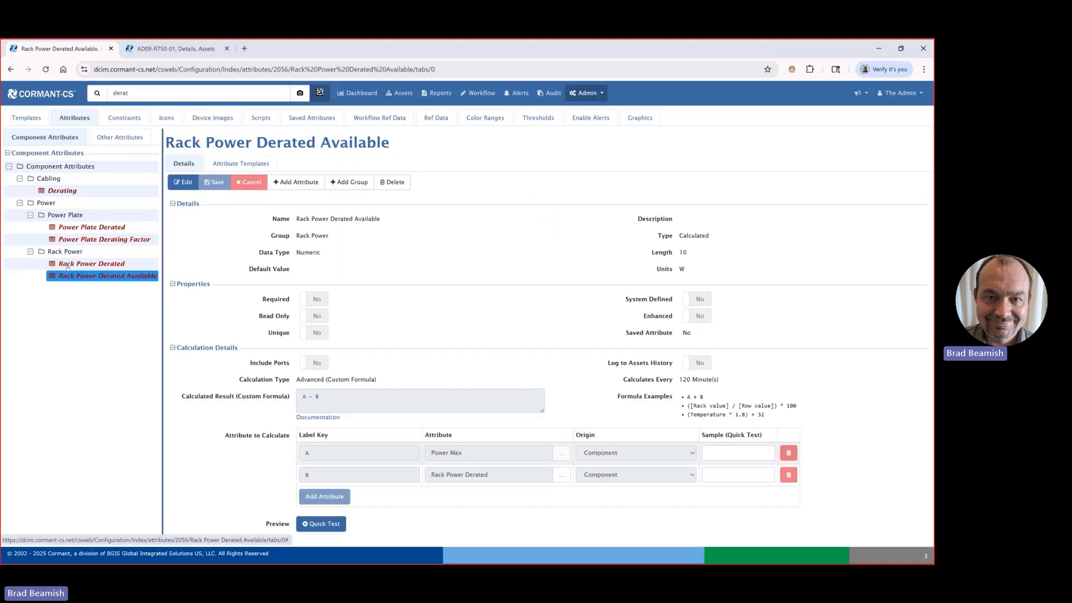
{"action": "left_click", "coordinate": [89, 264]}
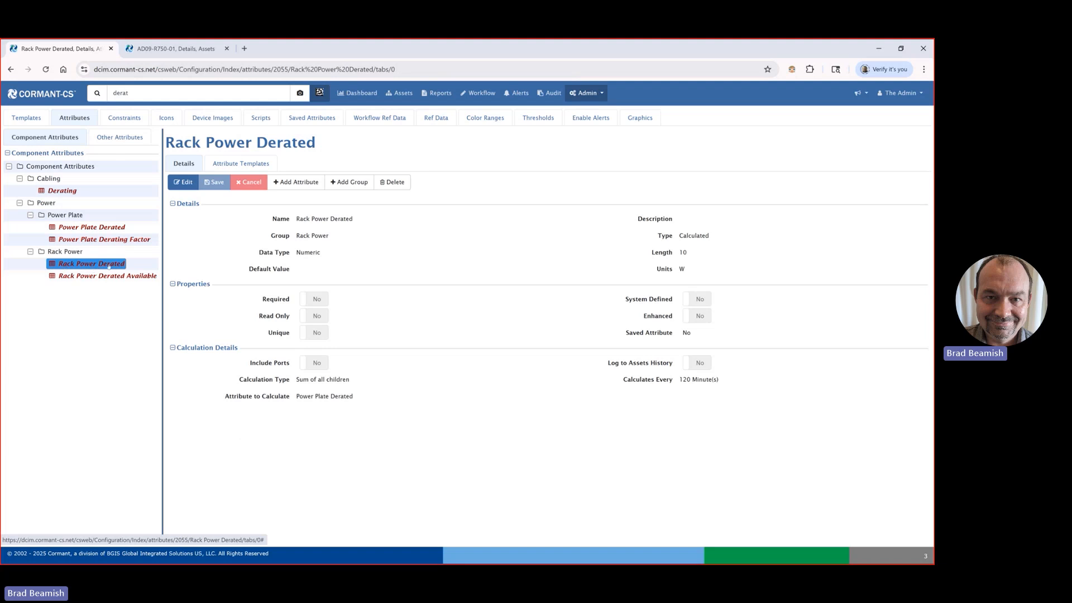
{"action": "left_click", "coordinate": [184, 182]}
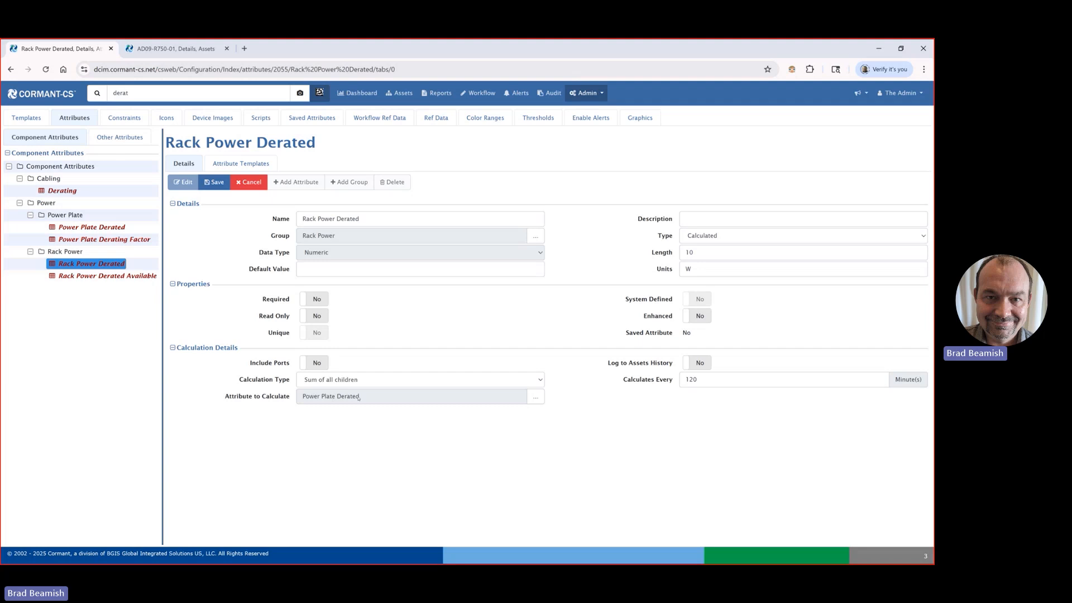
{"action": "left_click", "coordinate": [248, 182]}
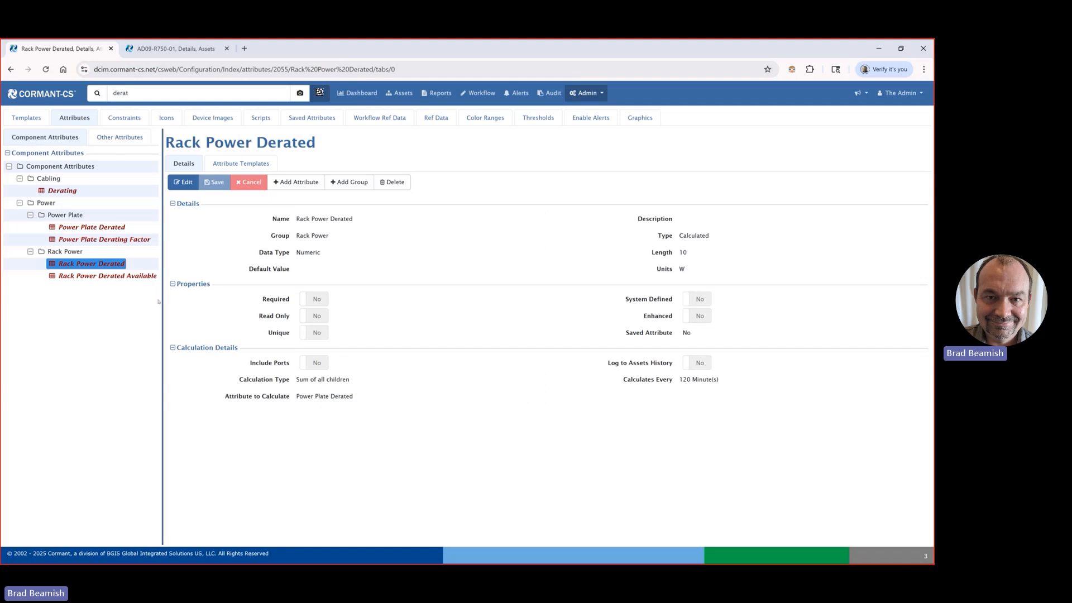
Step: Open the Rack Power Derated Available attribute for editing and examine its custom formula settings and the formula examples
{"action": "left_click", "coordinate": [71, 278]}
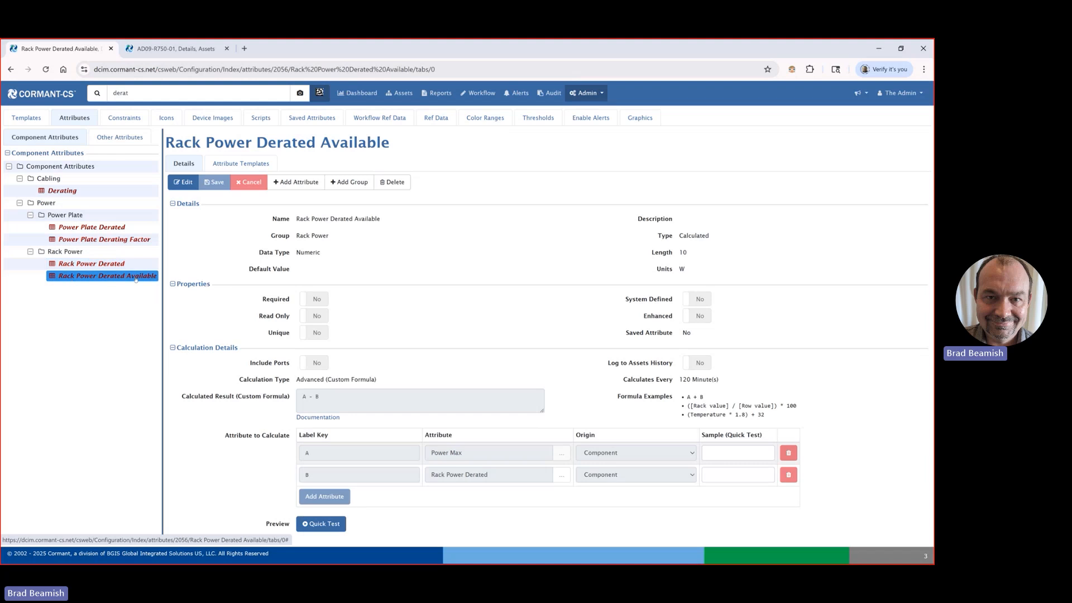
{"action": "left_click", "coordinate": [178, 183]}
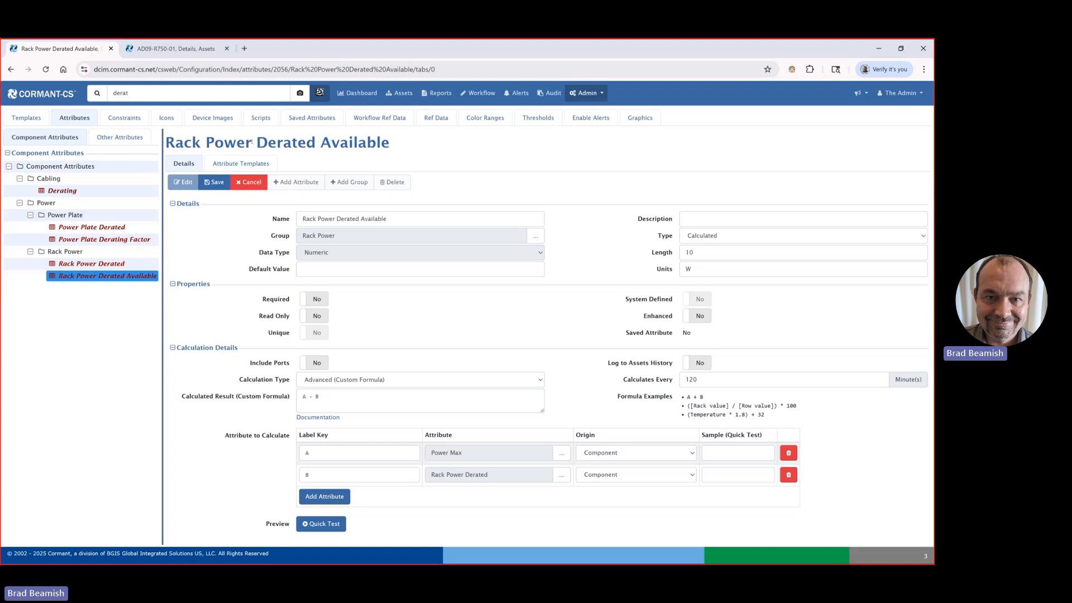
{"action": "left_click_drag", "start_coordinate": [607, 400], "coordinate": [801, 413]}
{"action": "left_click", "coordinate": [695, 416]}
{"action": "left_click_drag", "start_coordinate": [688, 416], "coordinate": [779, 423]}
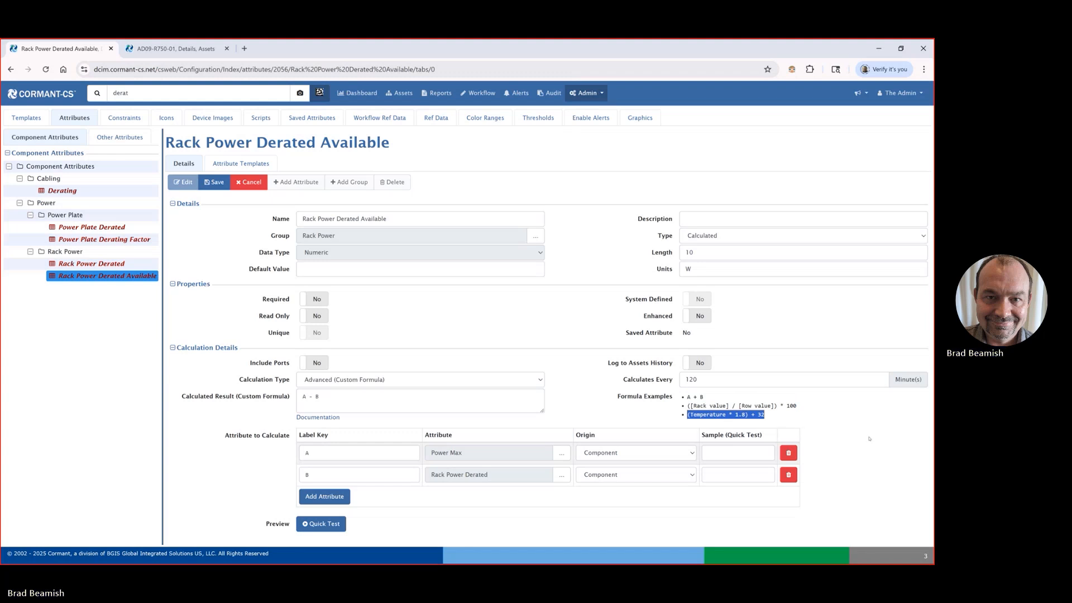
{"action": "left_click", "coordinate": [618, 410]}
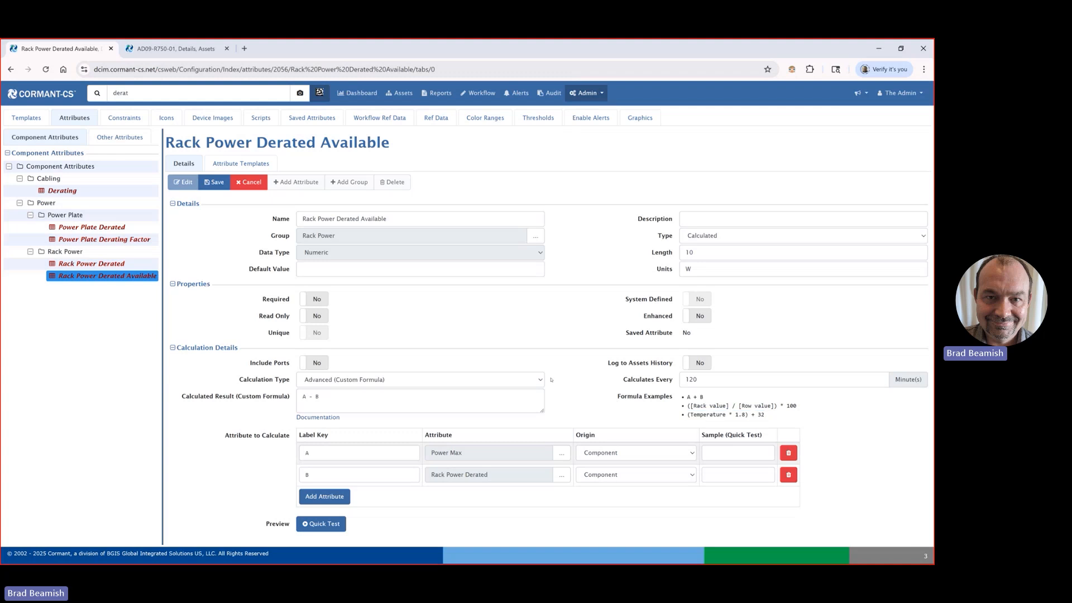
Step: Examine the supported values, operators and functions in the Custom Formula Documentation, then close it
{"action": "left_click", "coordinate": [328, 417]}
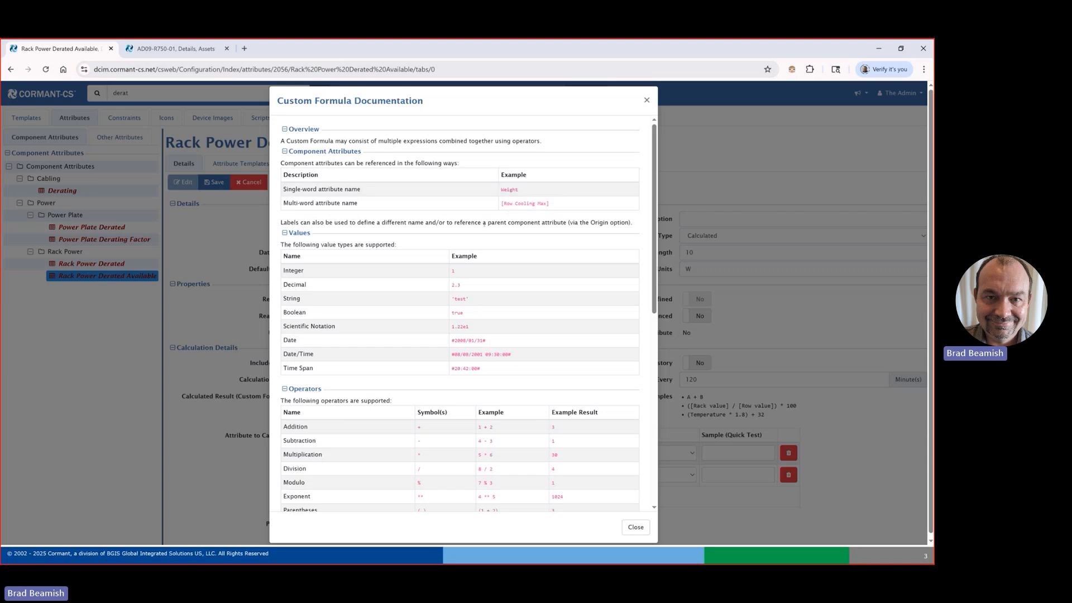
{"action": "scroll", "coordinate": [293, 208], "scroll_direction": "down", "scroll_amount": 3}
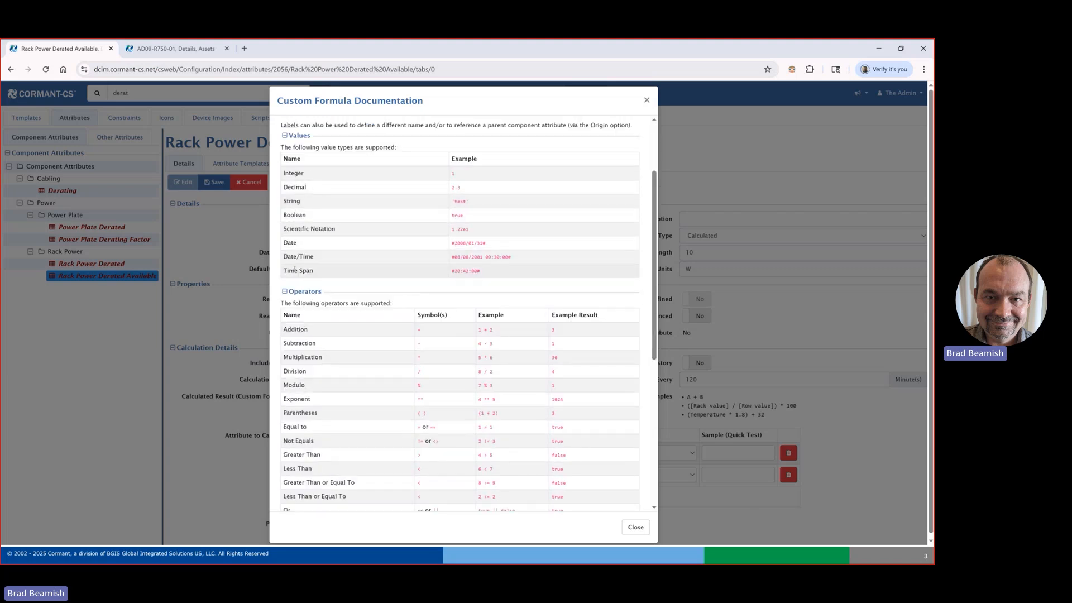
{"action": "scroll", "coordinate": [308, 279], "scroll_direction": "down", "scroll_amount": 3}
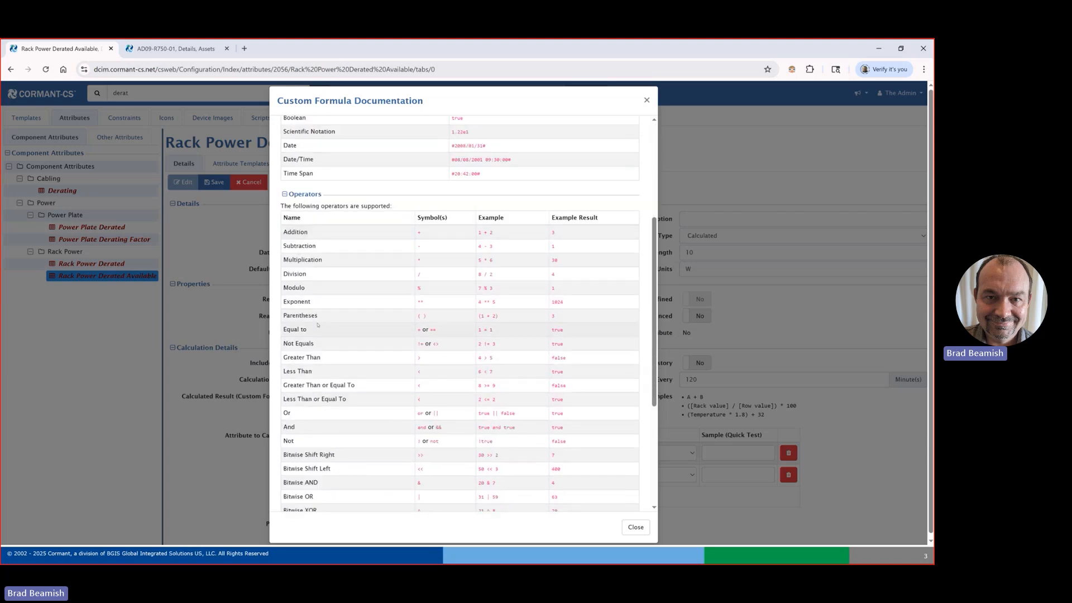
{"action": "scroll", "coordinate": [324, 323], "scroll_direction": "down", "scroll_amount": 2}
{"action": "scroll", "coordinate": [351, 308], "scroll_direction": "down", "scroll_amount": 3}
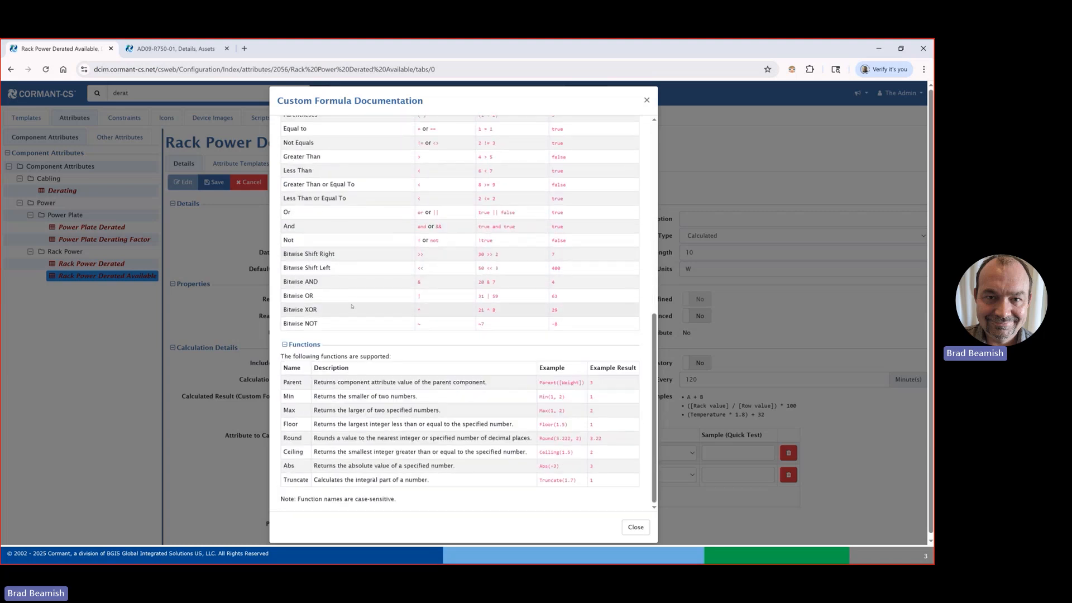
{"action": "scroll", "coordinate": [352, 306], "scroll_direction": "up", "scroll_amount": 4}
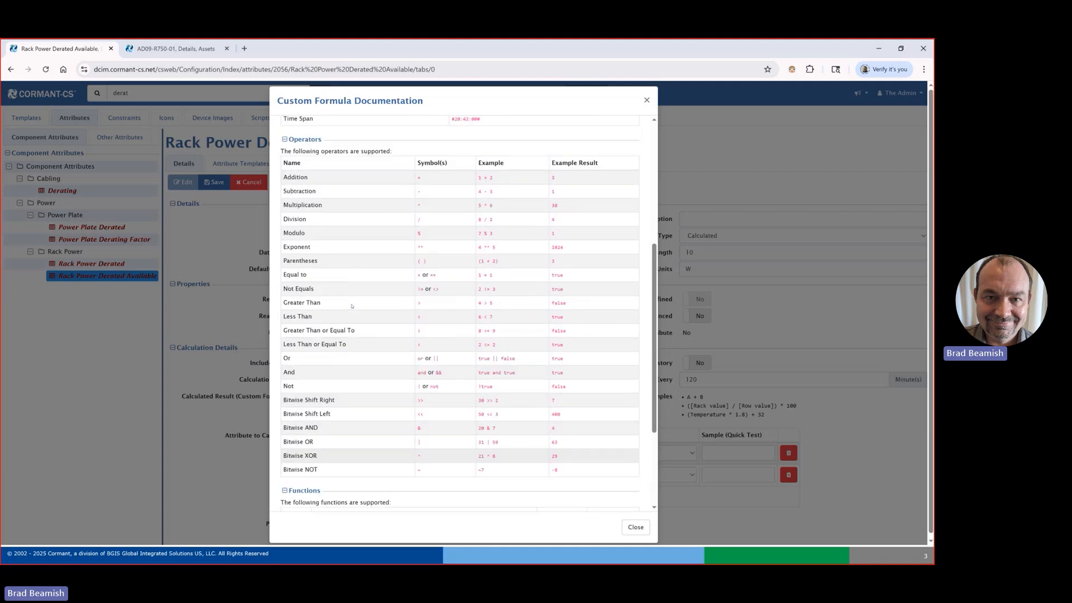
{"action": "scroll", "coordinate": [352, 306], "scroll_direction": "up", "scroll_amount": 3}
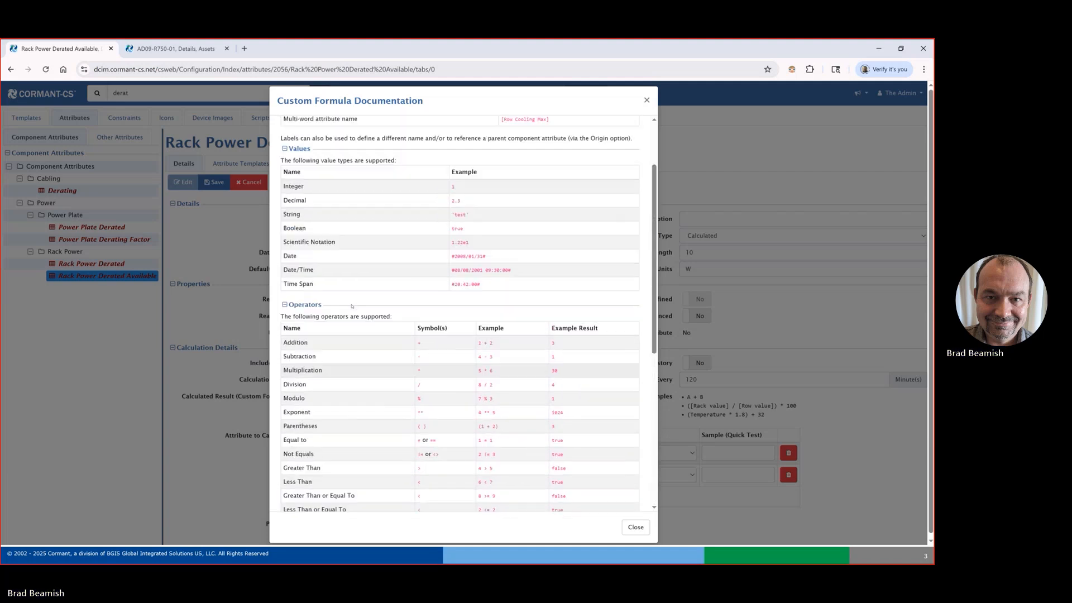
{"action": "scroll", "coordinate": [352, 306], "scroll_direction": "up", "scroll_amount": 1}
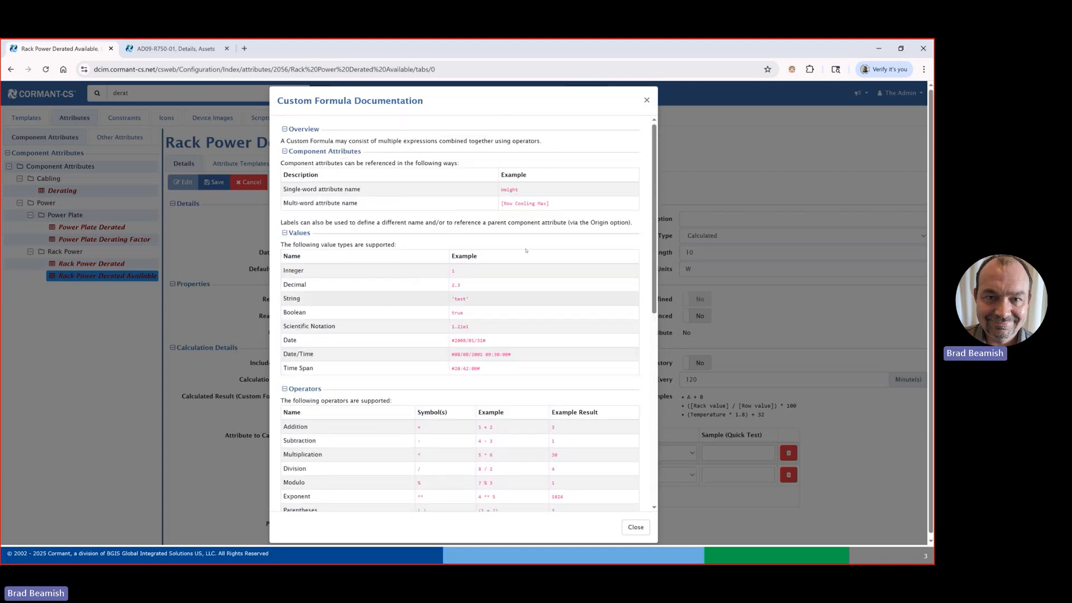
{"action": "left_click", "coordinate": [647, 97]}
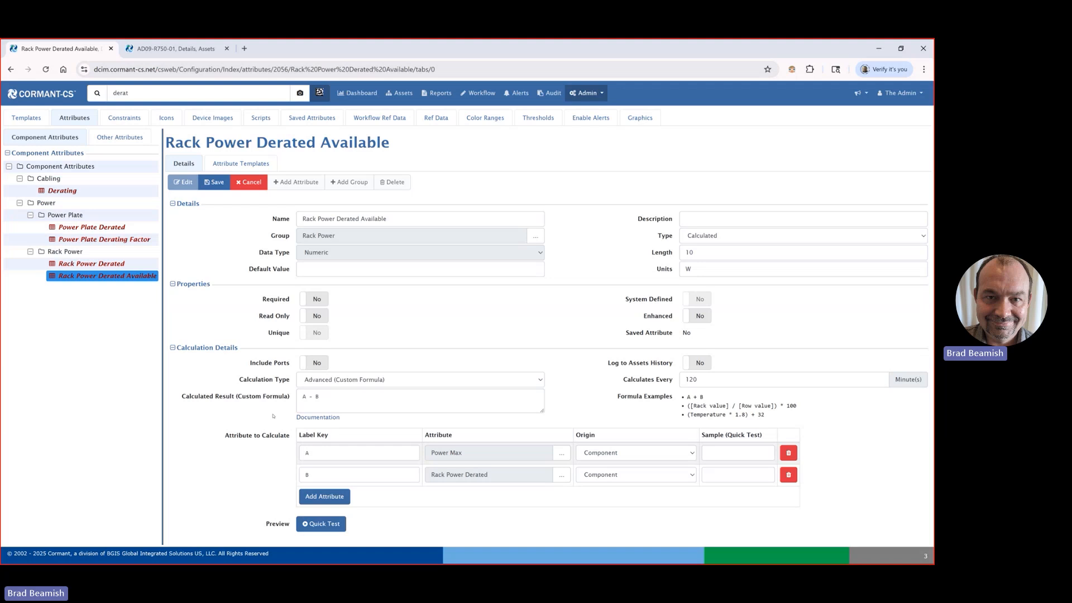
Step: Switch to the presentation and advance to the Global Log-in Announcements slide
{"action": "key", "text": "Right"}
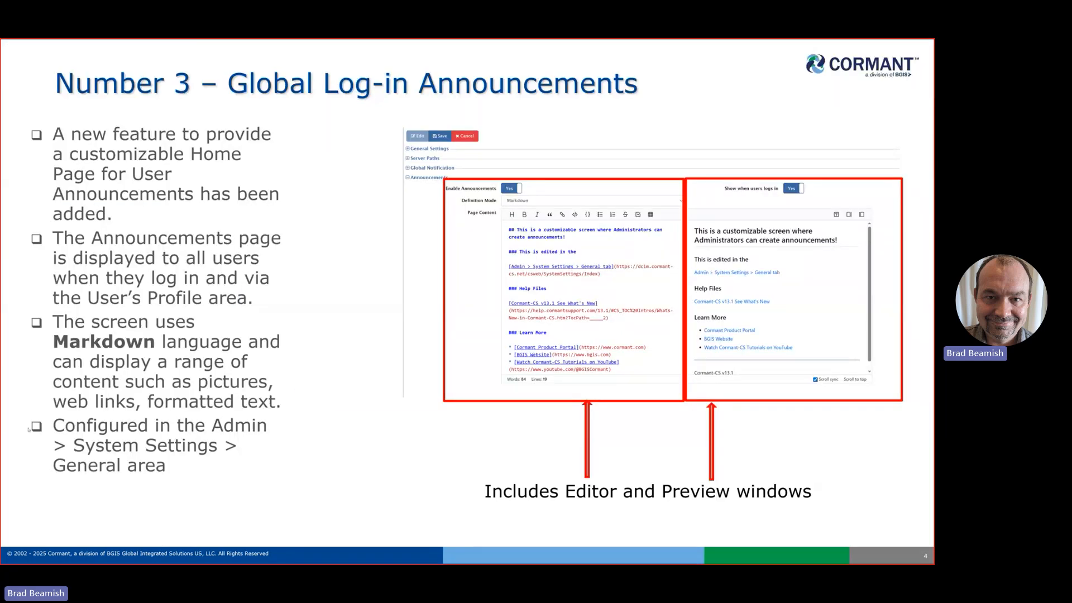
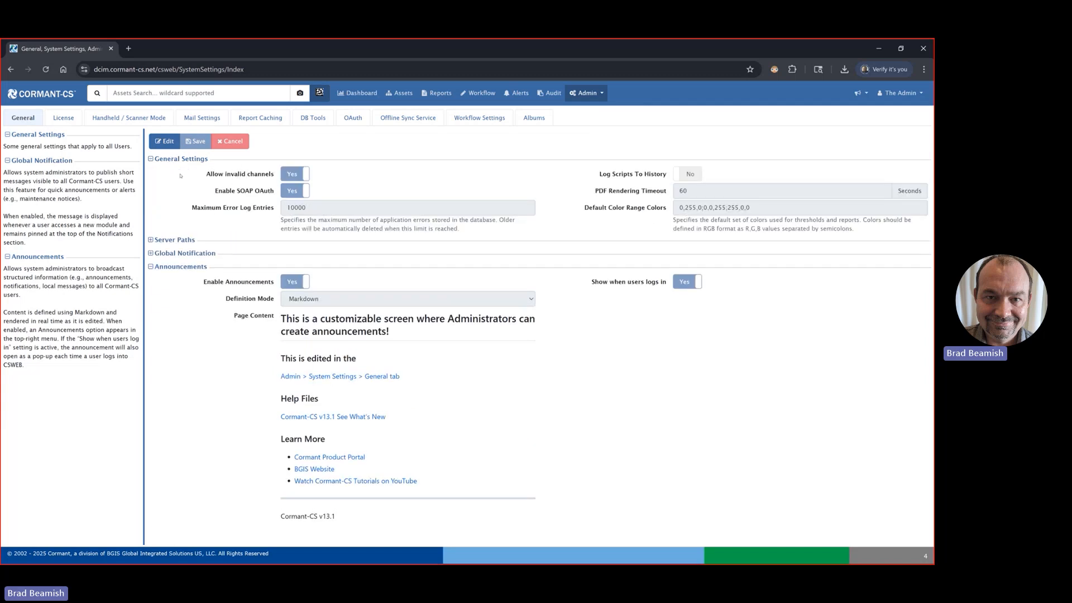
Step: Collapse the General Settings and Server Paths sections and open the Announcements settings for editing
{"action": "left_click", "coordinate": [168, 160]}
{"action": "left_click", "coordinate": [174, 172]}
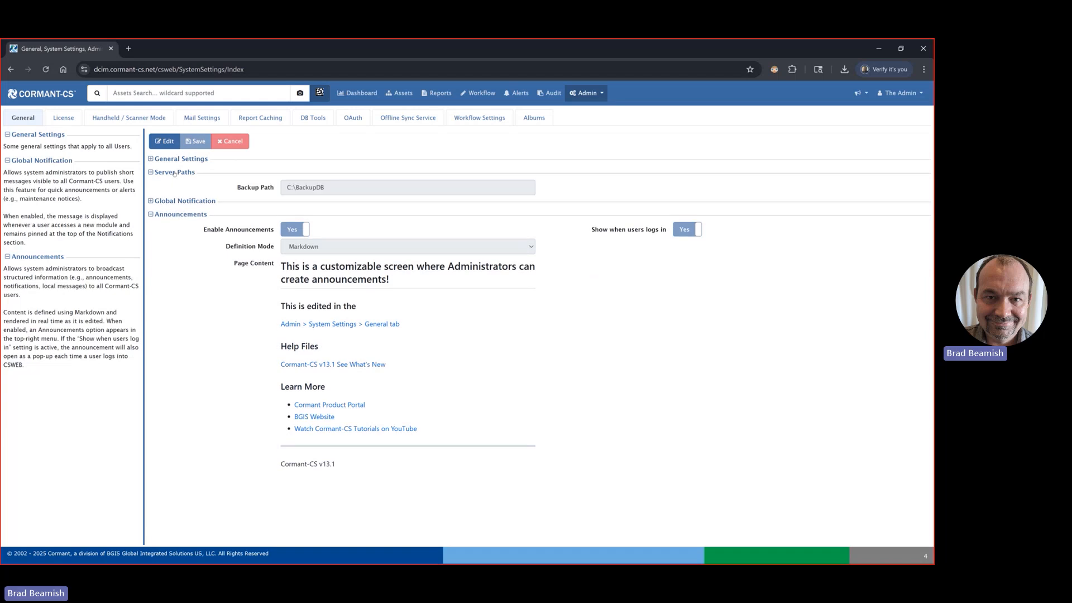
{"action": "left_click", "coordinate": [174, 173]}
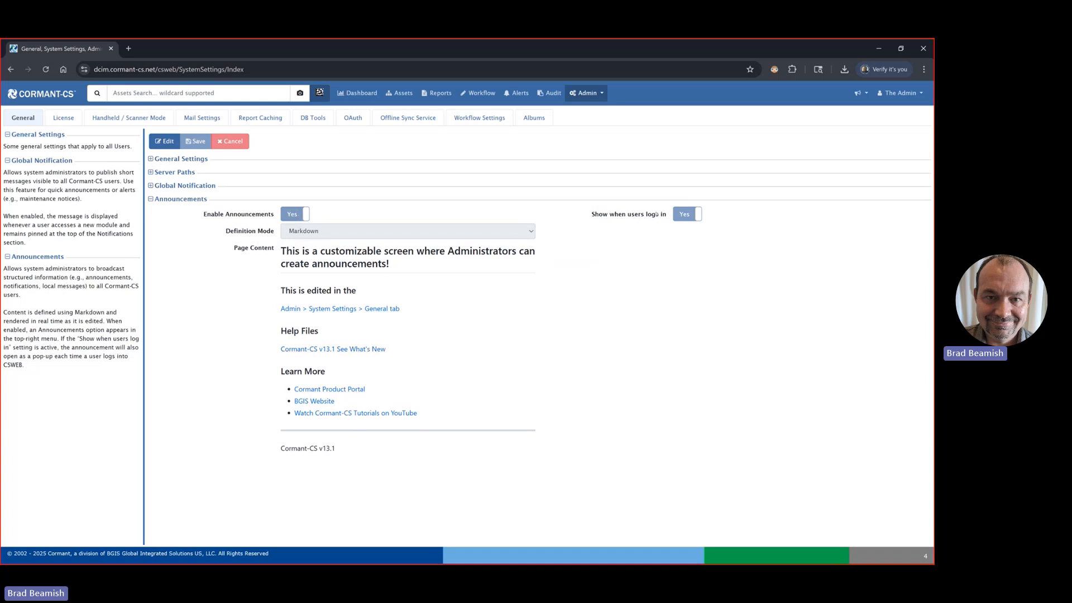
{"action": "left_click", "coordinate": [165, 142]}
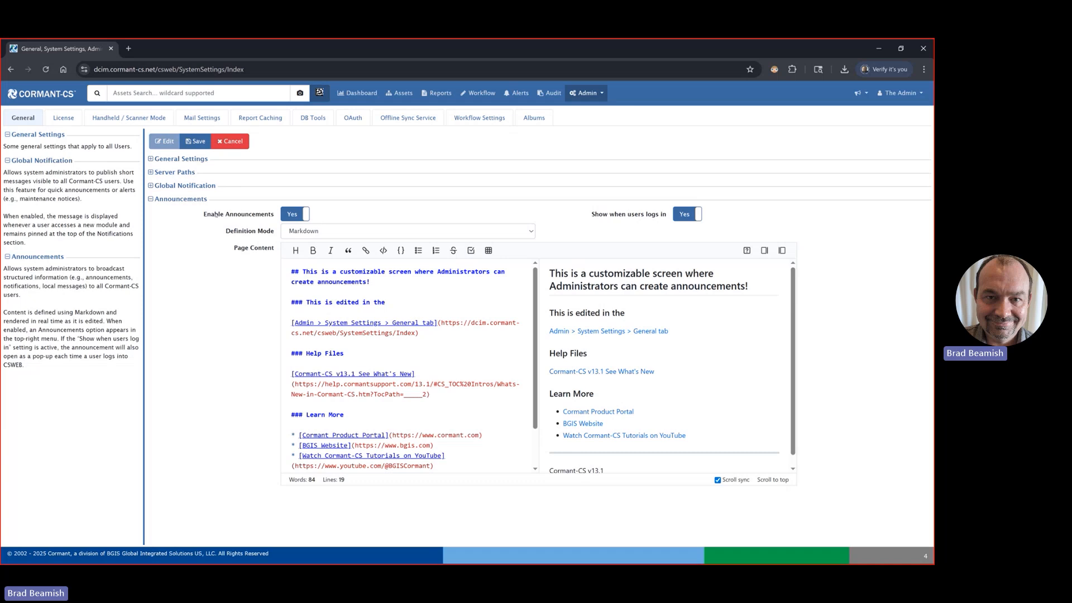
Step: Review the Enable Announcements and Show when users logs in switches and the Announcements entry among the user profile options
{"action": "left_click", "coordinate": [286, 215]}
{"action": "left_click", "coordinate": [283, 216]}
{"action": "left_click", "coordinate": [678, 215]}
{"action": "left_click", "coordinate": [679, 215]}
{"action": "left_click", "coordinate": [892, 94]}
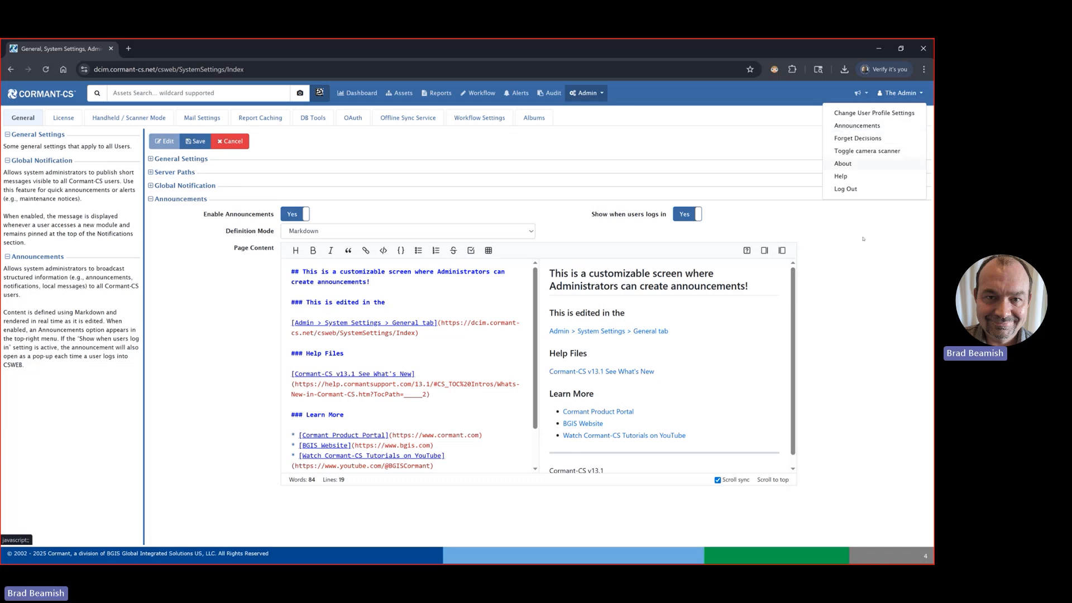
{"action": "left_click", "coordinate": [870, 314]}
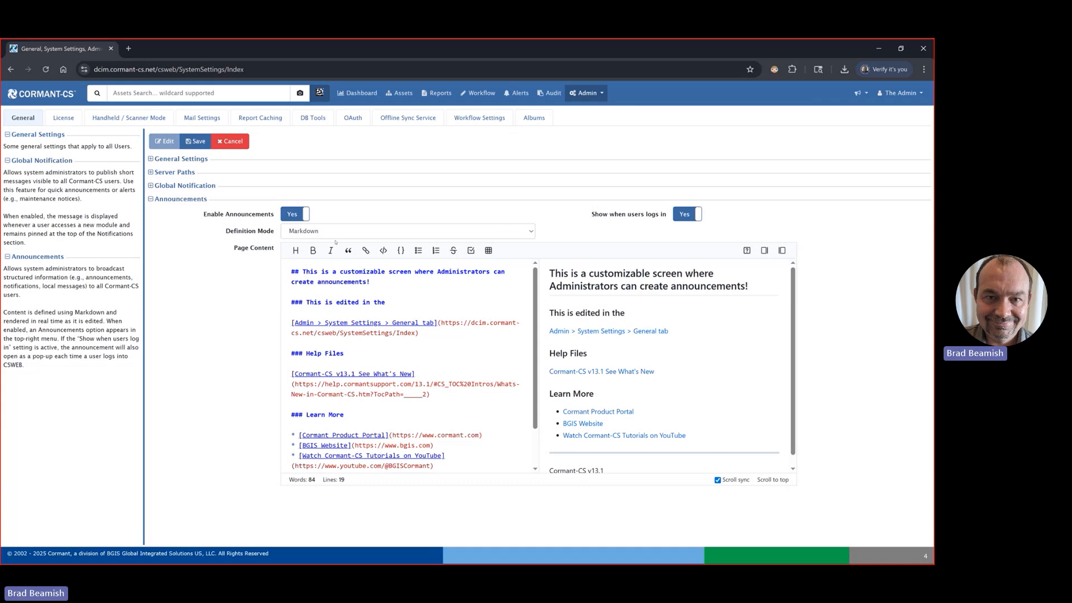
Step: Examine the announcement's Markdown page content, its heading markers and the available formatting tools
{"action": "scroll", "coordinate": [416, 346], "scroll_direction": "down", "scroll_amount": 2}
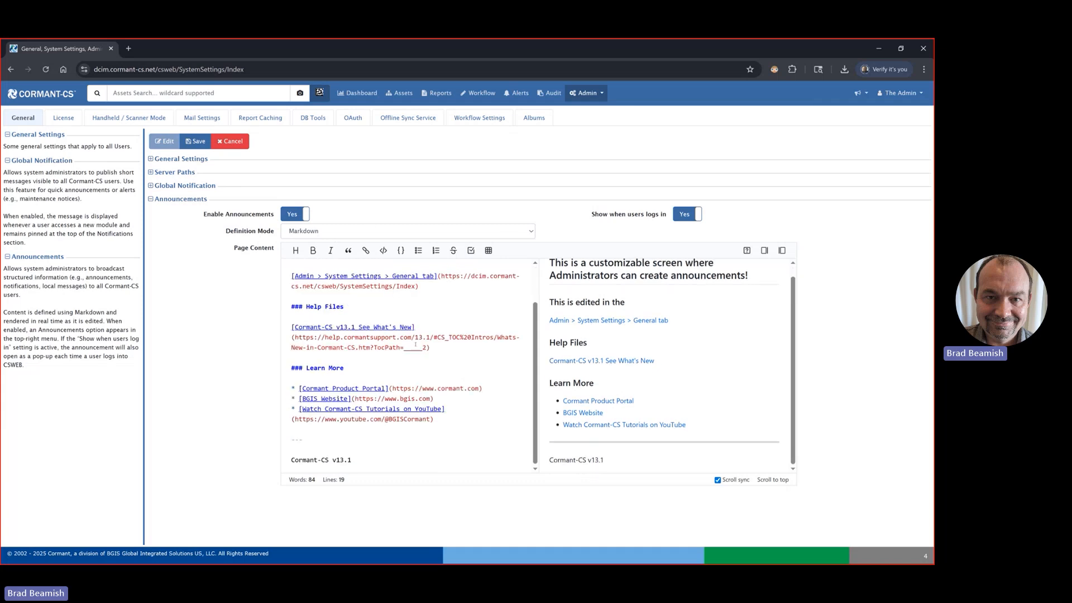
{"action": "scroll", "coordinate": [416, 345], "scroll_direction": "up", "scroll_amount": 2}
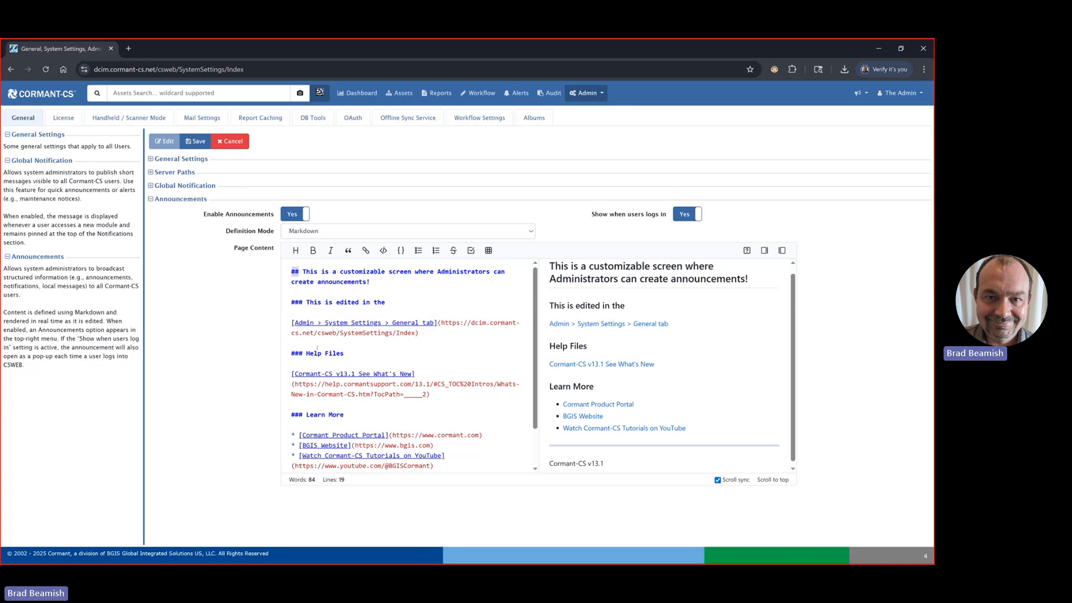
{"action": "double_click", "coordinate": [296, 353]}
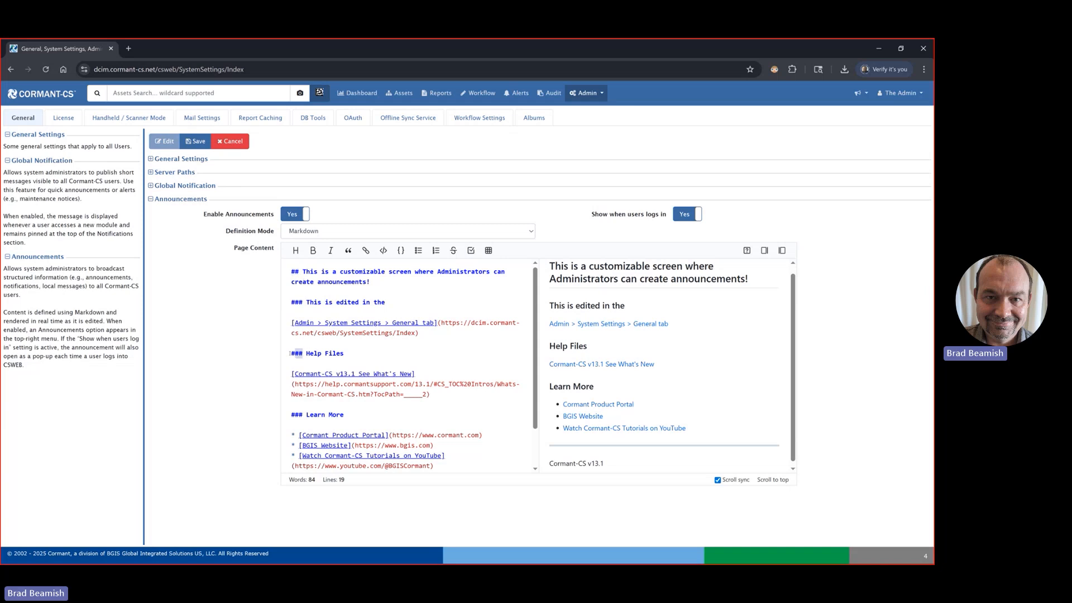
{"action": "left_click", "coordinate": [297, 252]}
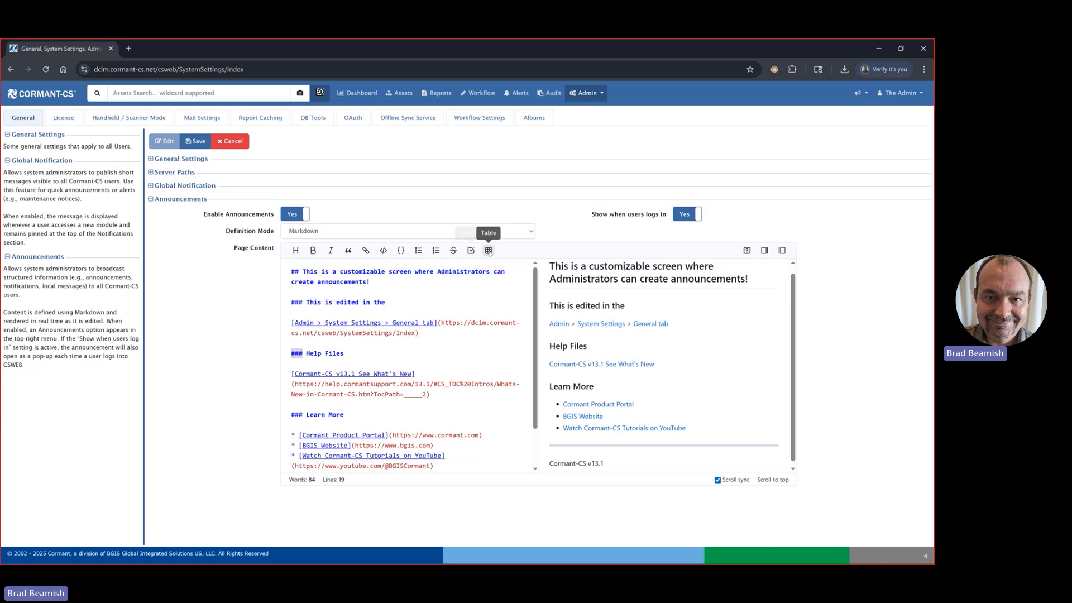
{"action": "mouse_move", "coordinate": [296, 252]}
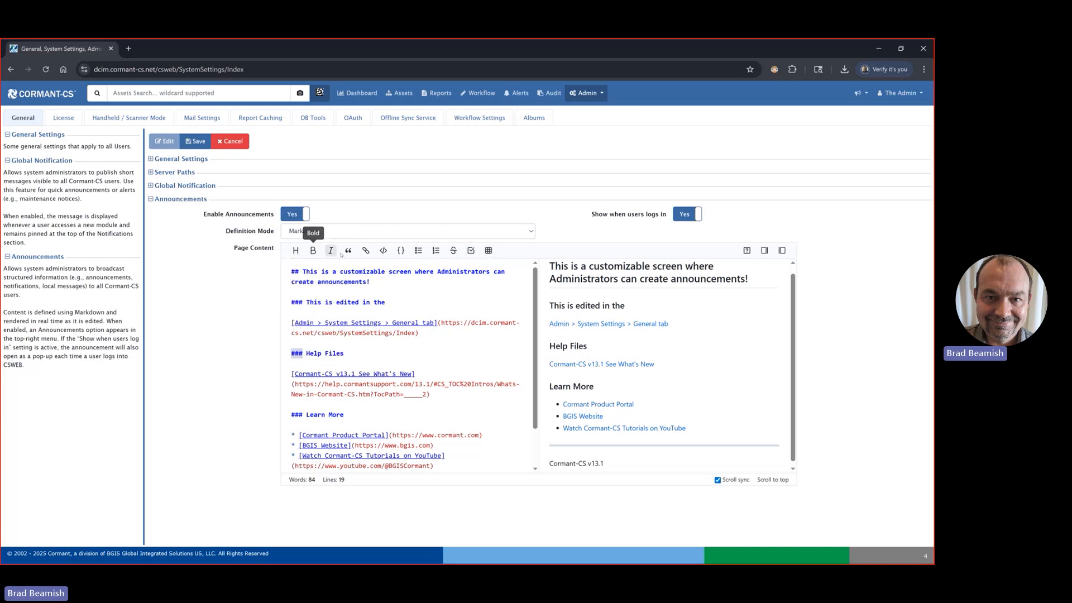
Step: Examine the syntax and shortcuts in the Markdown Cheatsheet, then close it
{"action": "left_click", "coordinate": [748, 251]}
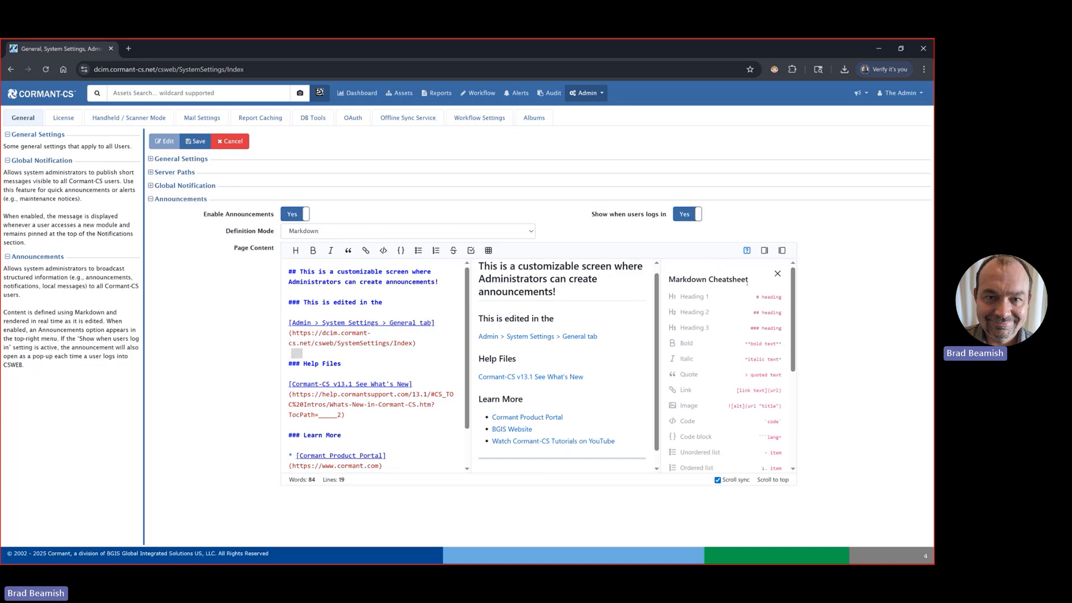
{"action": "scroll", "coordinate": [746, 302], "scroll_direction": "down", "scroll_amount": 1}
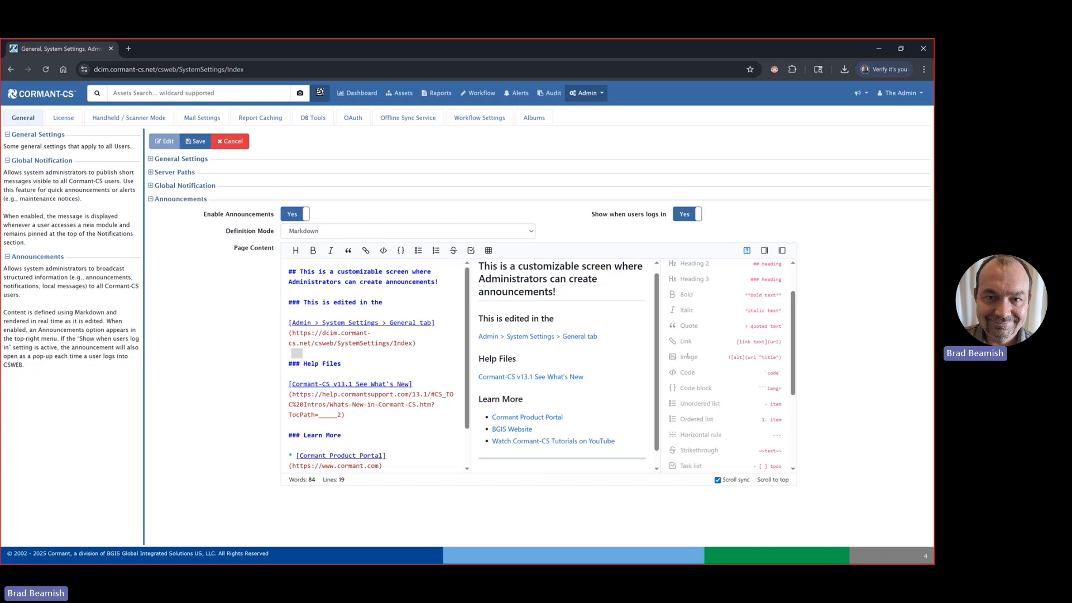
{"action": "scroll", "coordinate": [700, 382], "scroll_direction": "down", "scroll_amount": 1}
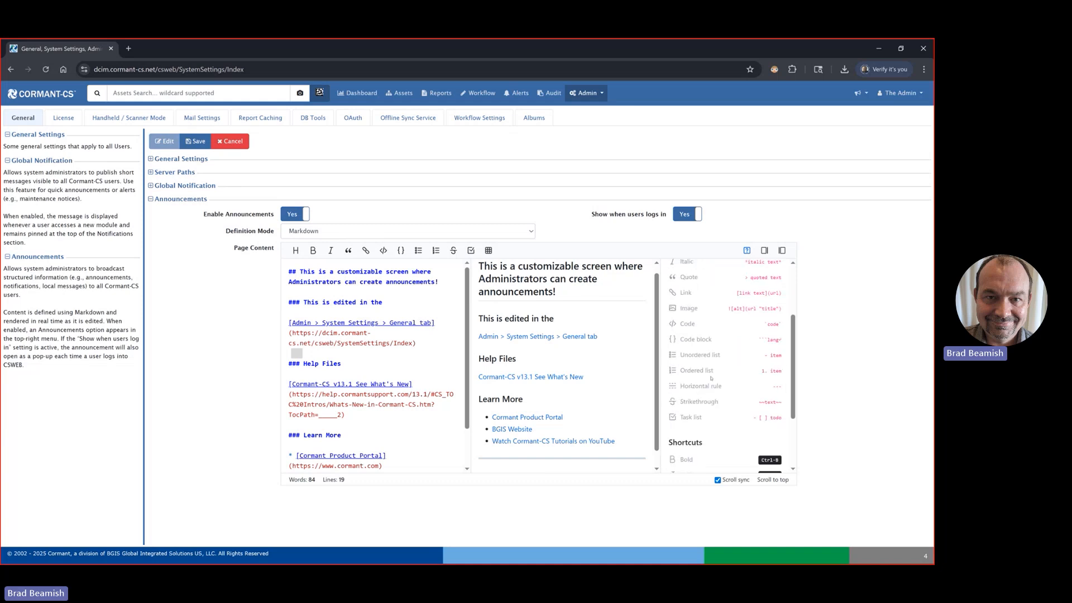
{"action": "scroll", "coordinate": [709, 356], "scroll_direction": "down", "scroll_amount": 2}
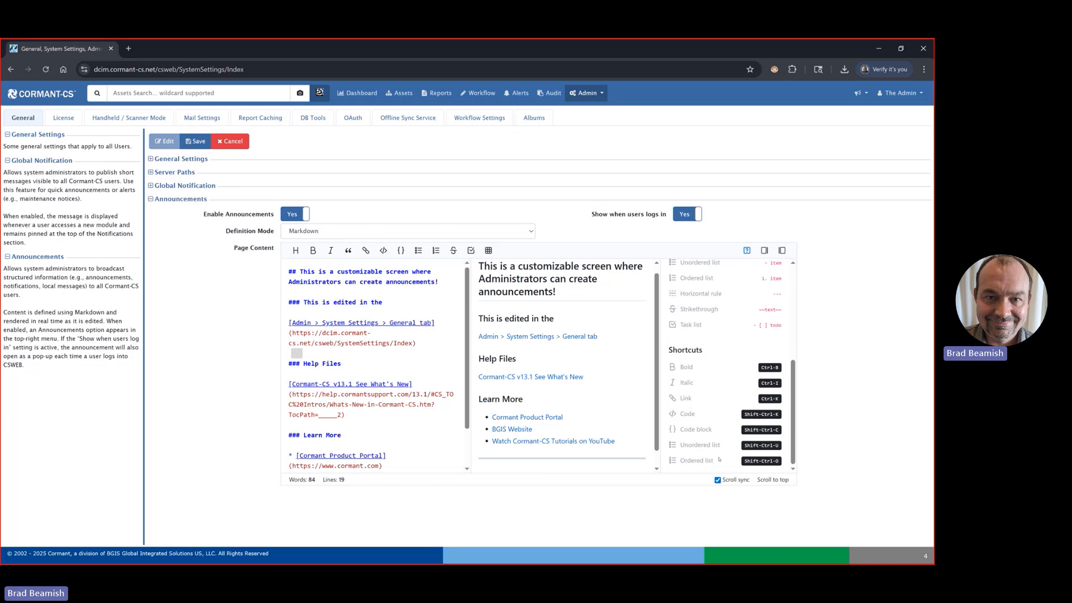
{"action": "scroll", "coordinate": [719, 447], "scroll_direction": "up", "scroll_amount": 4}
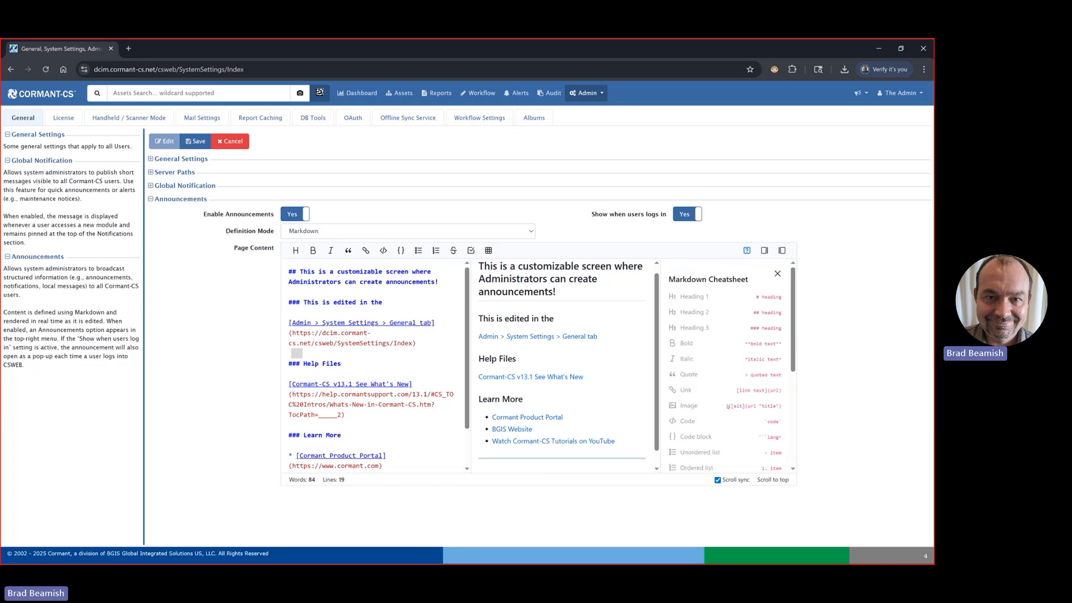
{"action": "left_click", "coordinate": [778, 274]}
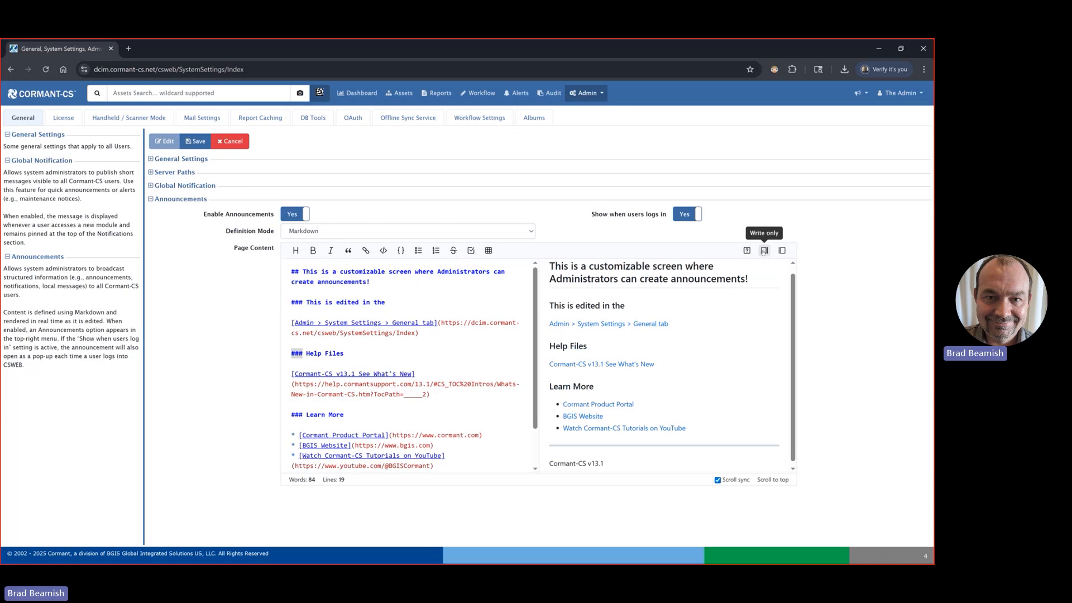
Step: Compare the write-only and preview-only modes of the page content editor, then restore the split view
{"action": "left_click", "coordinate": [764, 251]}
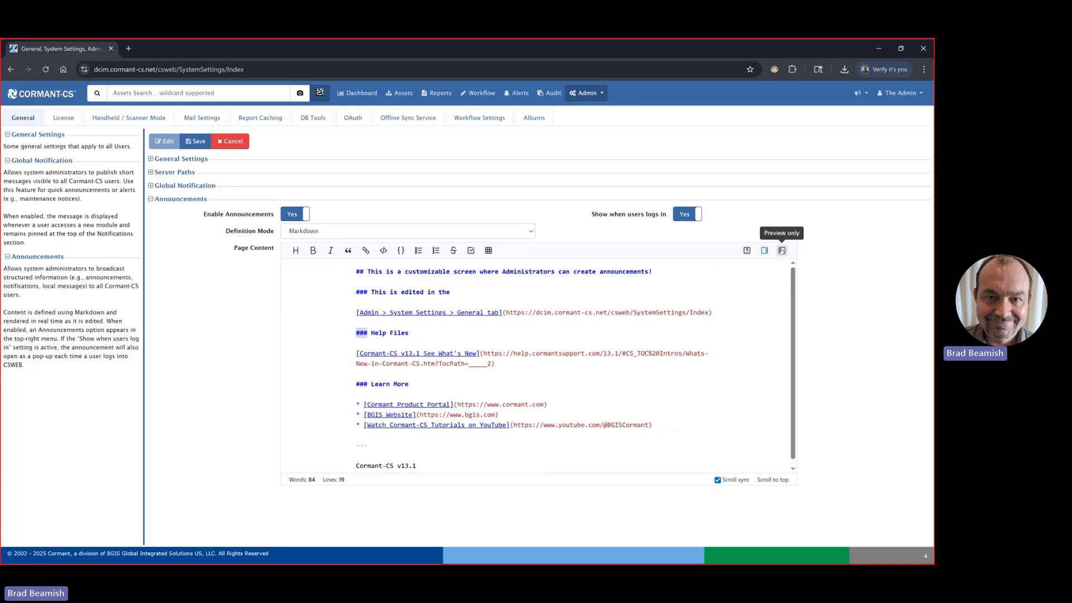
{"action": "left_click", "coordinate": [781, 250]}
{"action": "left_click", "coordinate": [765, 251]}
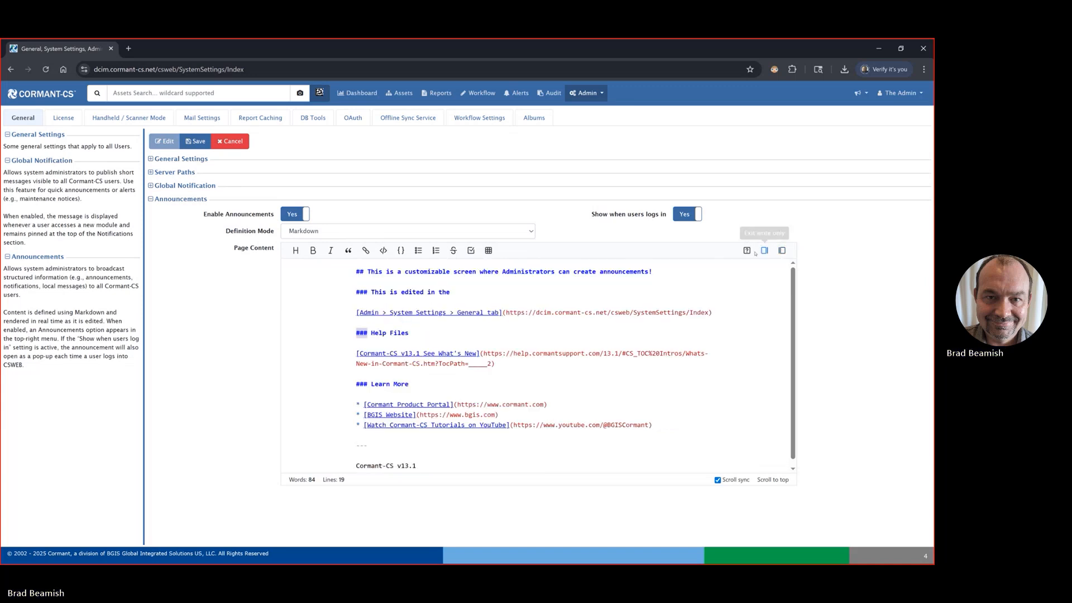
{"action": "left_click", "coordinate": [765, 251]}
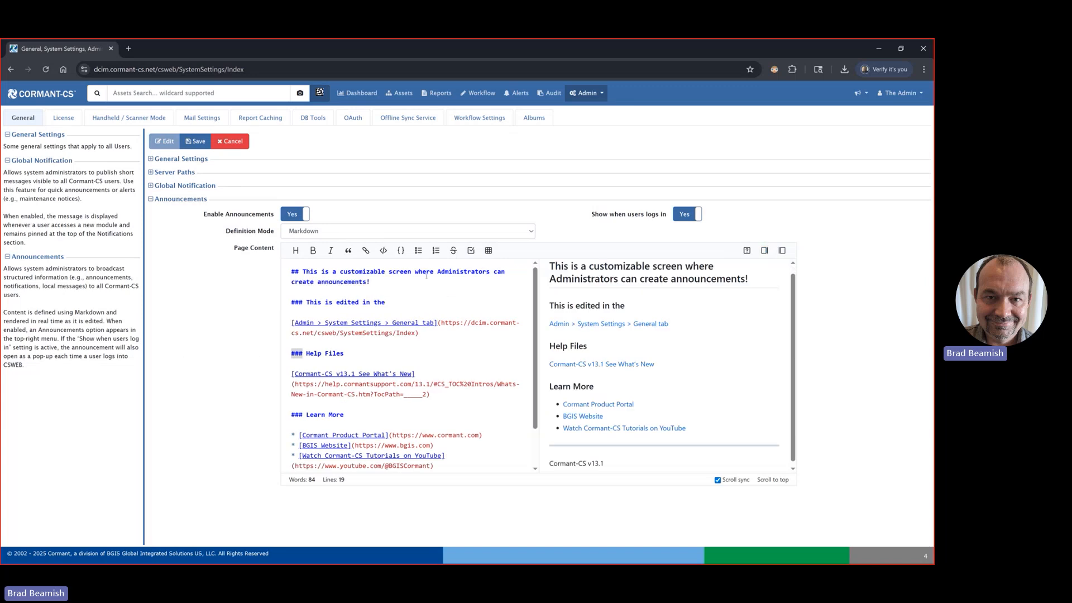
Step: Highlight the rendered announcement in the preview and review the user profile options
{"action": "left_click_drag", "start_coordinate": [554, 268], "coordinate": [665, 416]}
{"action": "left_click", "coordinate": [728, 383]}
{"action": "left_click", "coordinate": [889, 95]}
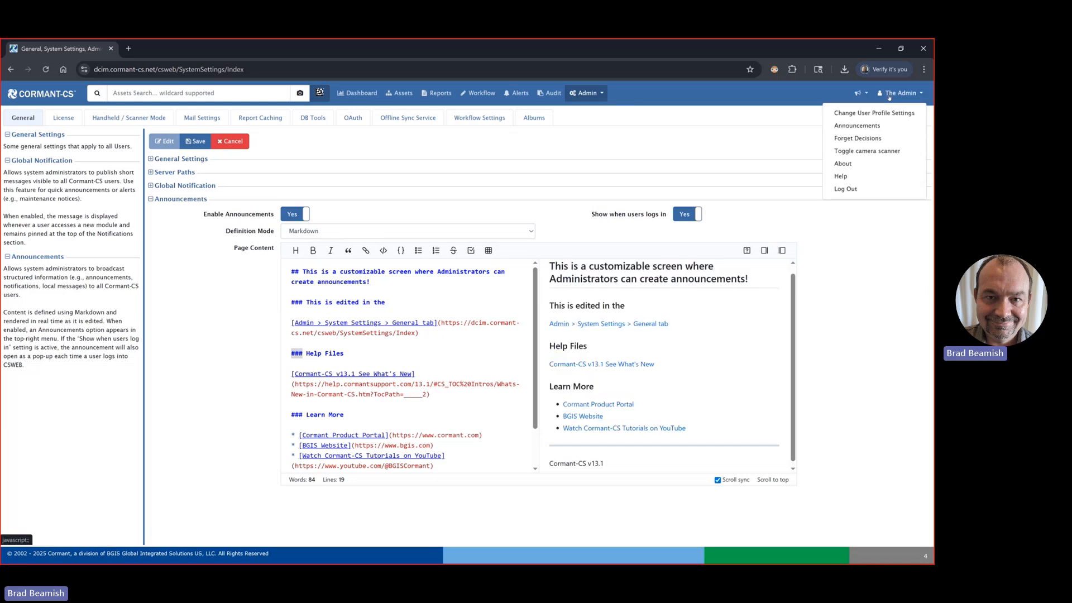
Step: Cancel the system settings edit without saving and log out of the admin account
{"action": "left_click", "coordinate": [230, 141]}
{"action": "left_click", "coordinate": [902, 93]}
{"action": "left_click", "coordinate": [859, 189]}
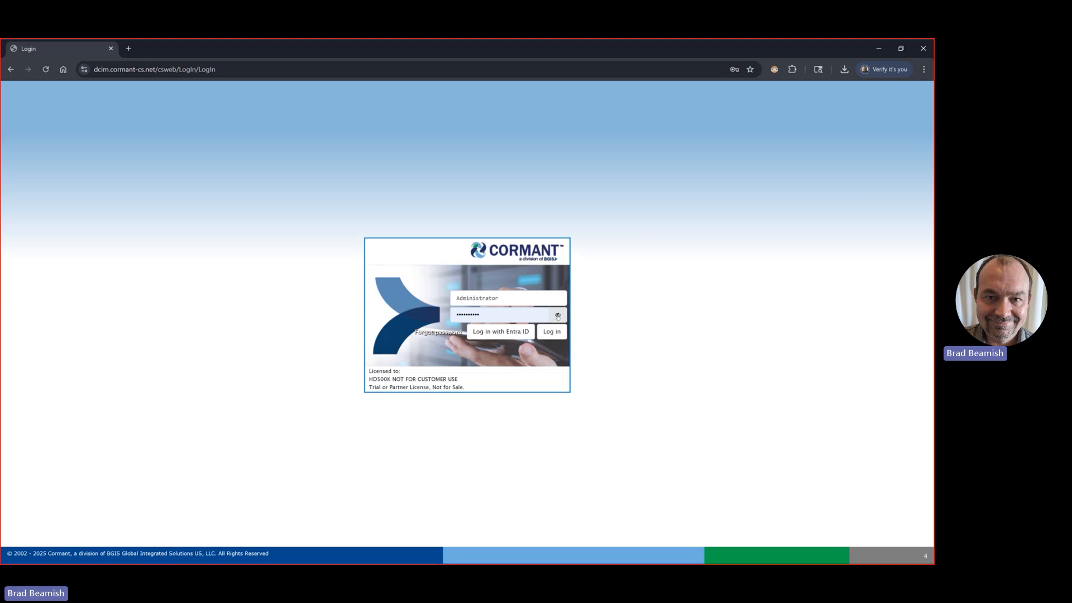
Step: Try to log in as Administrator after replacing the account password, check the password field, and reload the login page
{"action": "left_click_drag", "start_coordinate": [517, 312], "coordinate": [432, 318]}
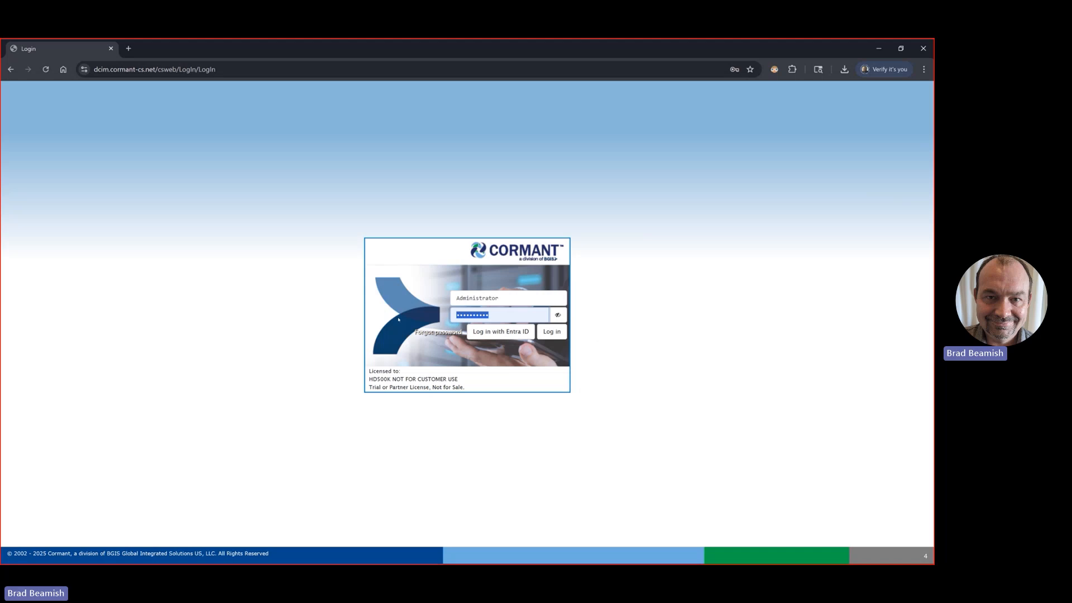
{"action": "type", "text": "•••••••••••"}
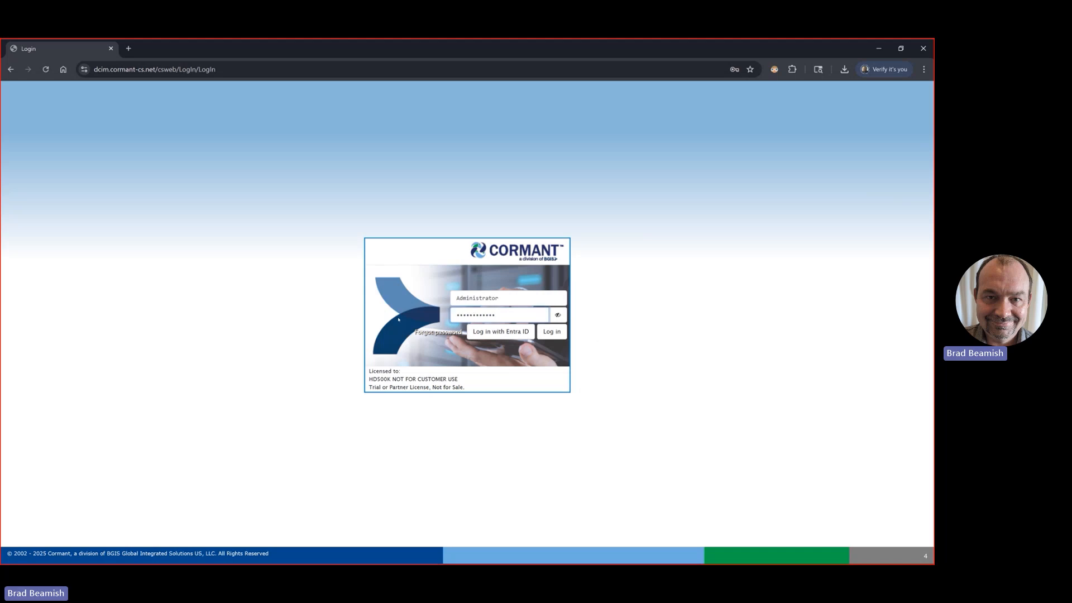
{"action": "left_click", "coordinate": [540, 332]}
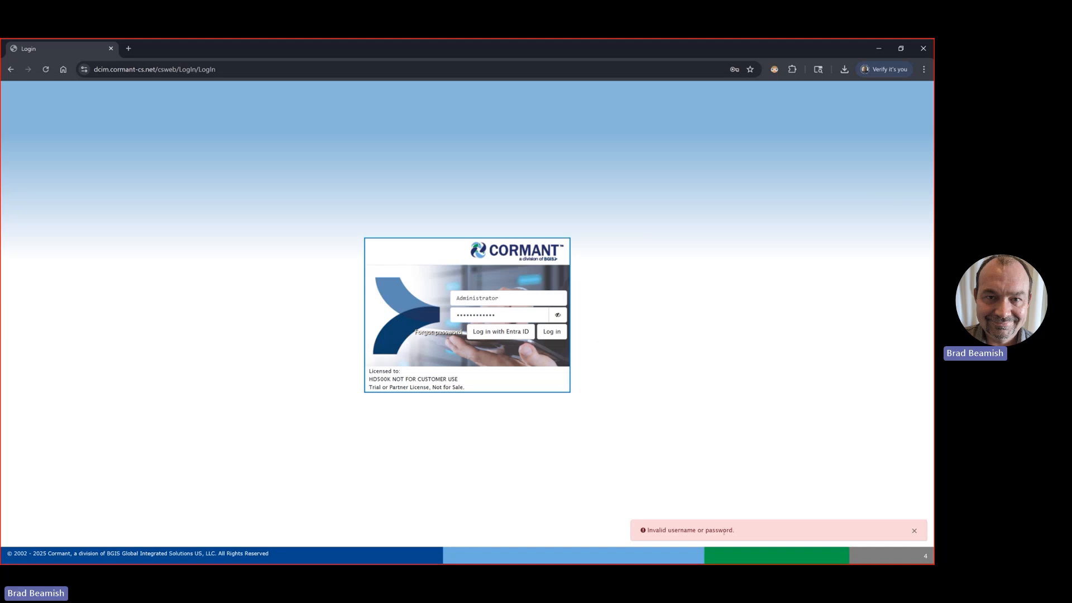
{"action": "left_click", "coordinate": [557, 316]}
{"action": "left_click", "coordinate": [557, 316]}
{"action": "left_click", "coordinate": [46, 70]}
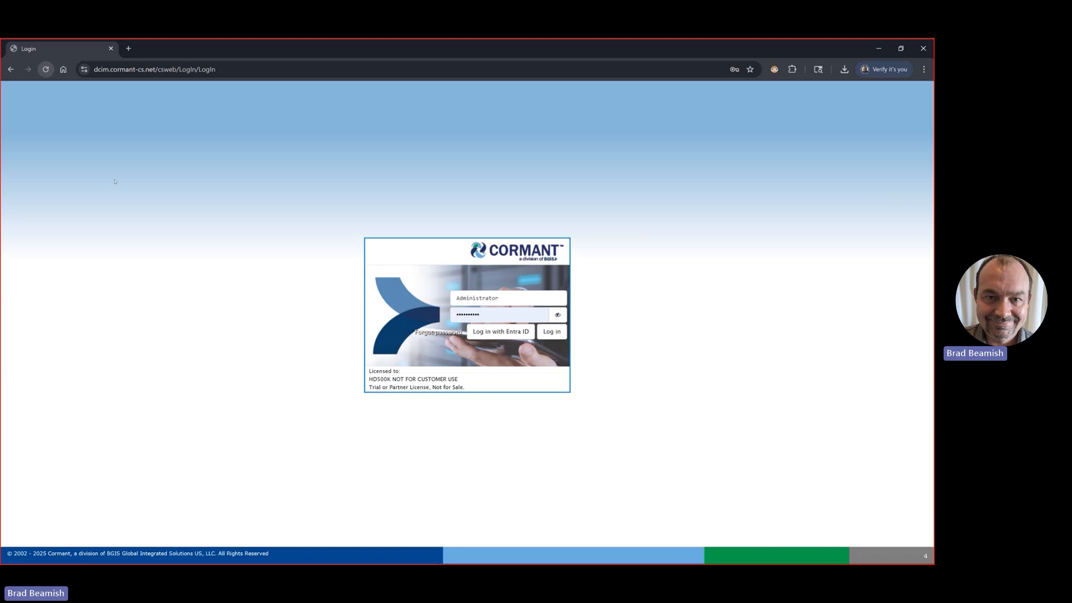
Step: Log in with the prefilled credentials and view the Cormant-CS v13.1 See What's New link from the announcement, then return to Assets
{"action": "left_click", "coordinate": [554, 334]}
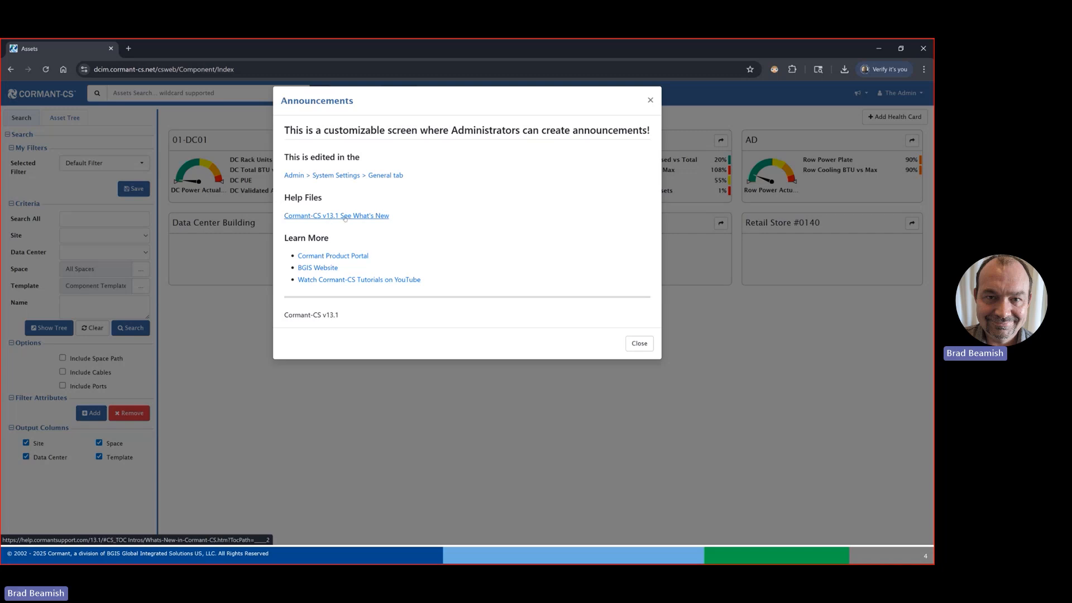
{"action": "left_click", "coordinate": [363, 217]}
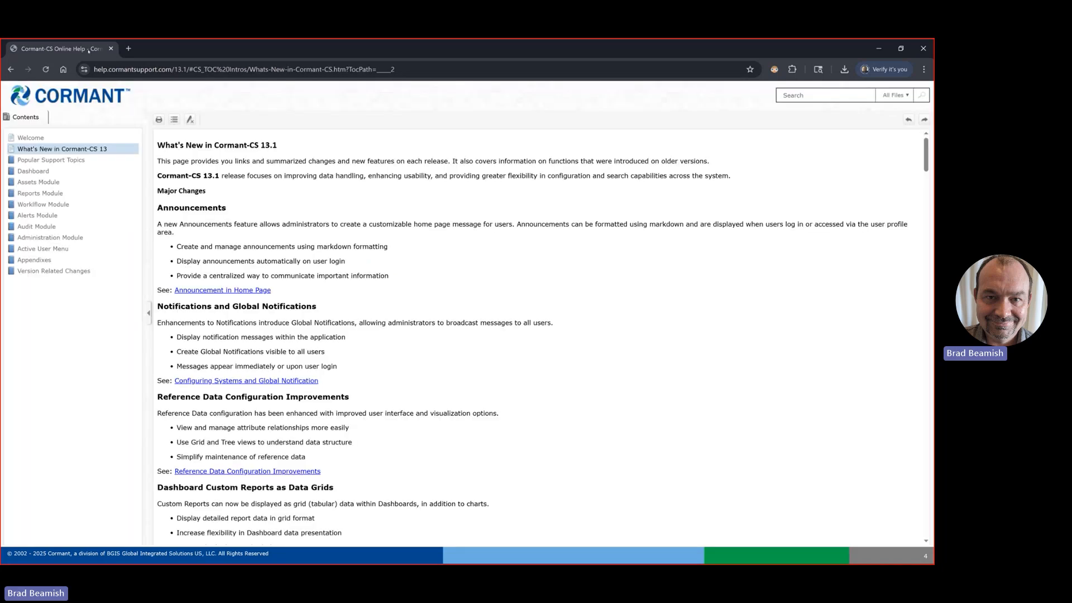
{"action": "key", "text": "alt+Left"}
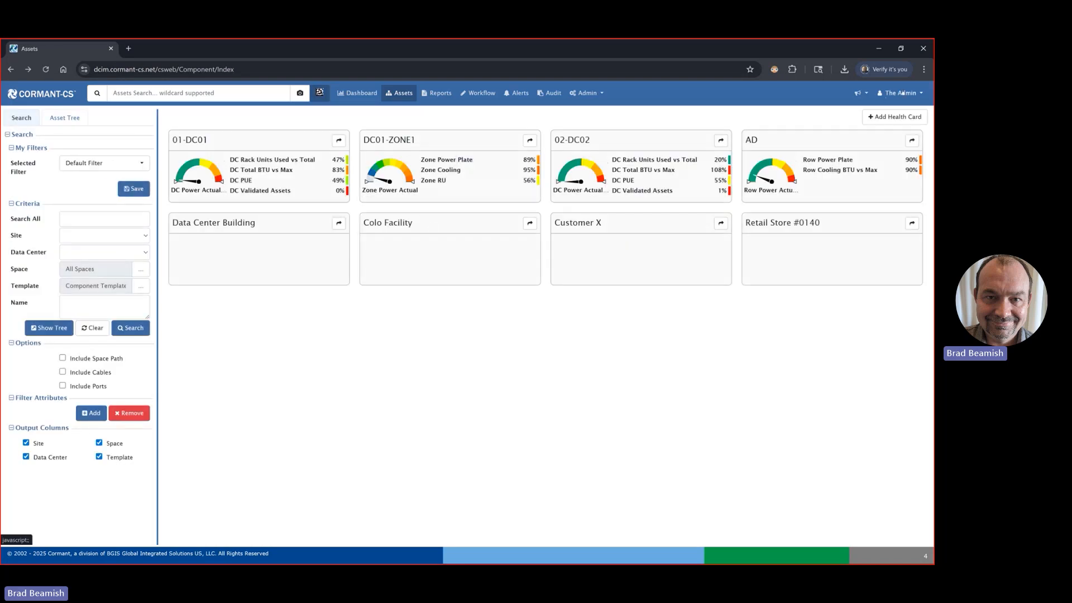
Step: Open the announcements from the user profile options, then switch to the presentation and advance to the Global Notifications slide
{"action": "left_click", "coordinate": [903, 93]}
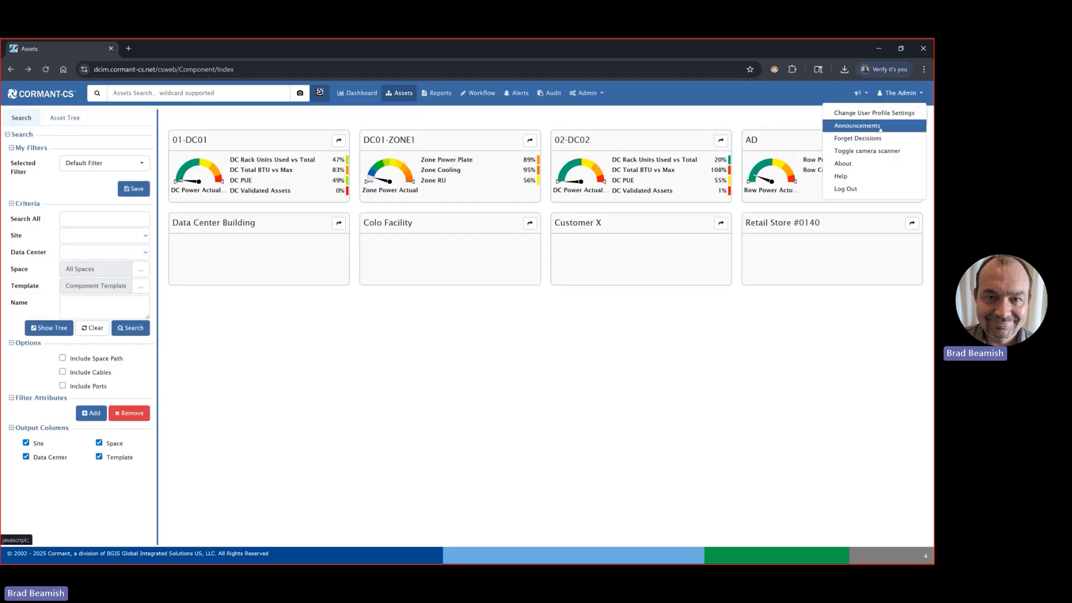
{"action": "left_click", "coordinate": [880, 127]}
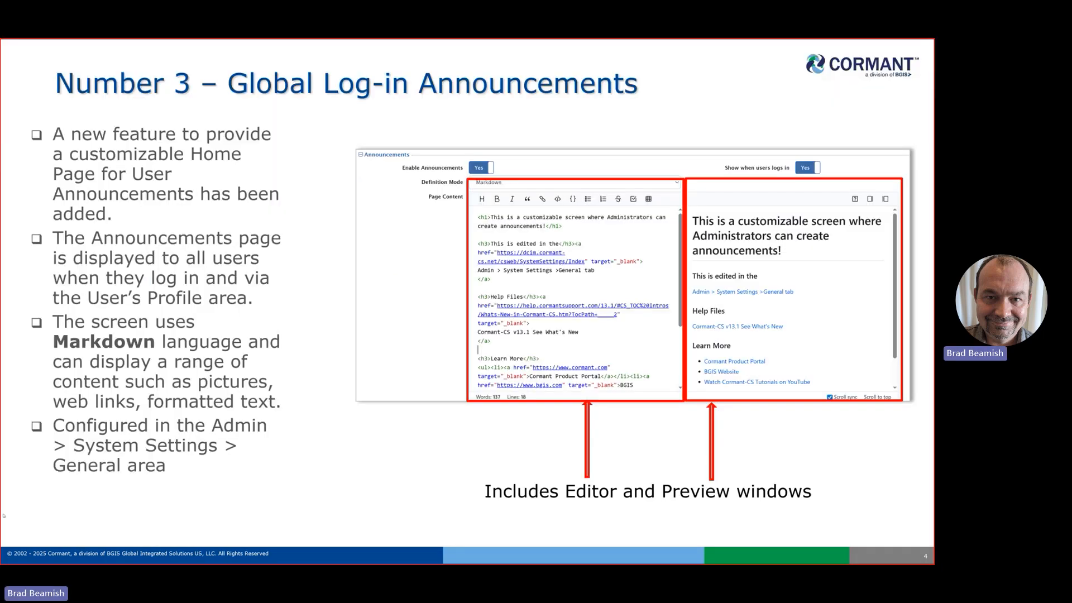
{"action": "left_click", "coordinate": [183, 335]}
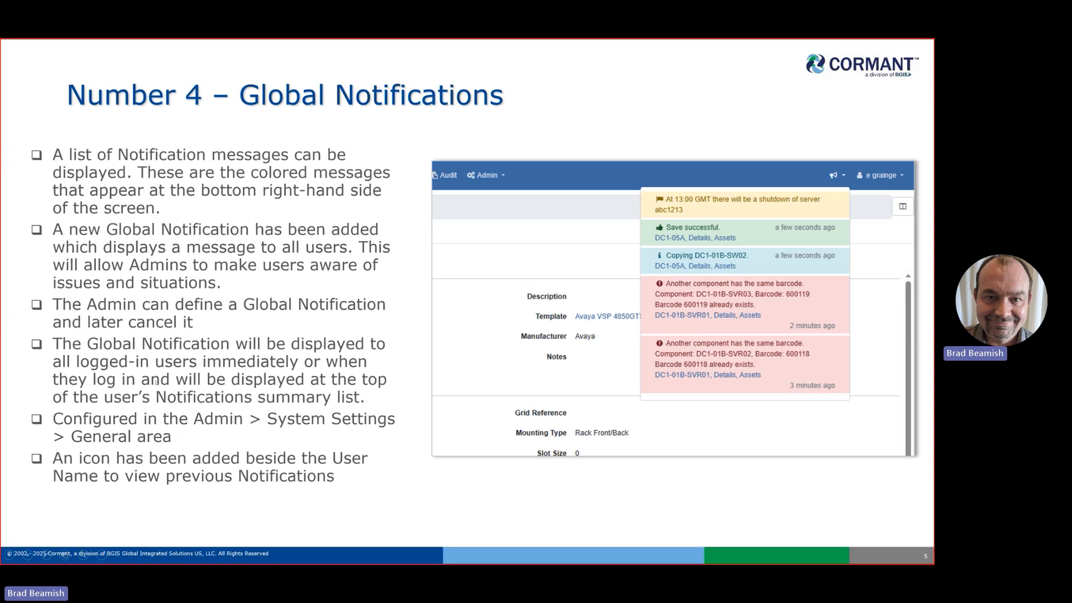